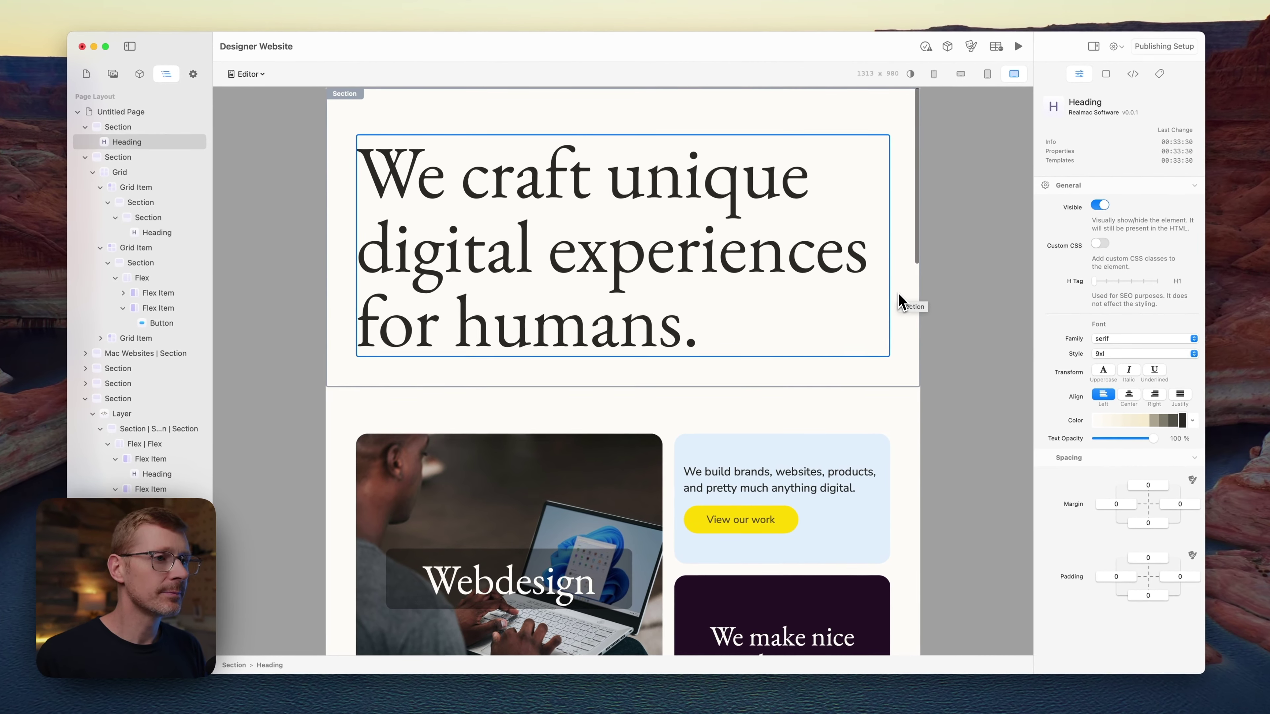
Review the whole page in the desktop view, from the hero heading down to the Get in touch section
scroll(900, 301, "down", 5)
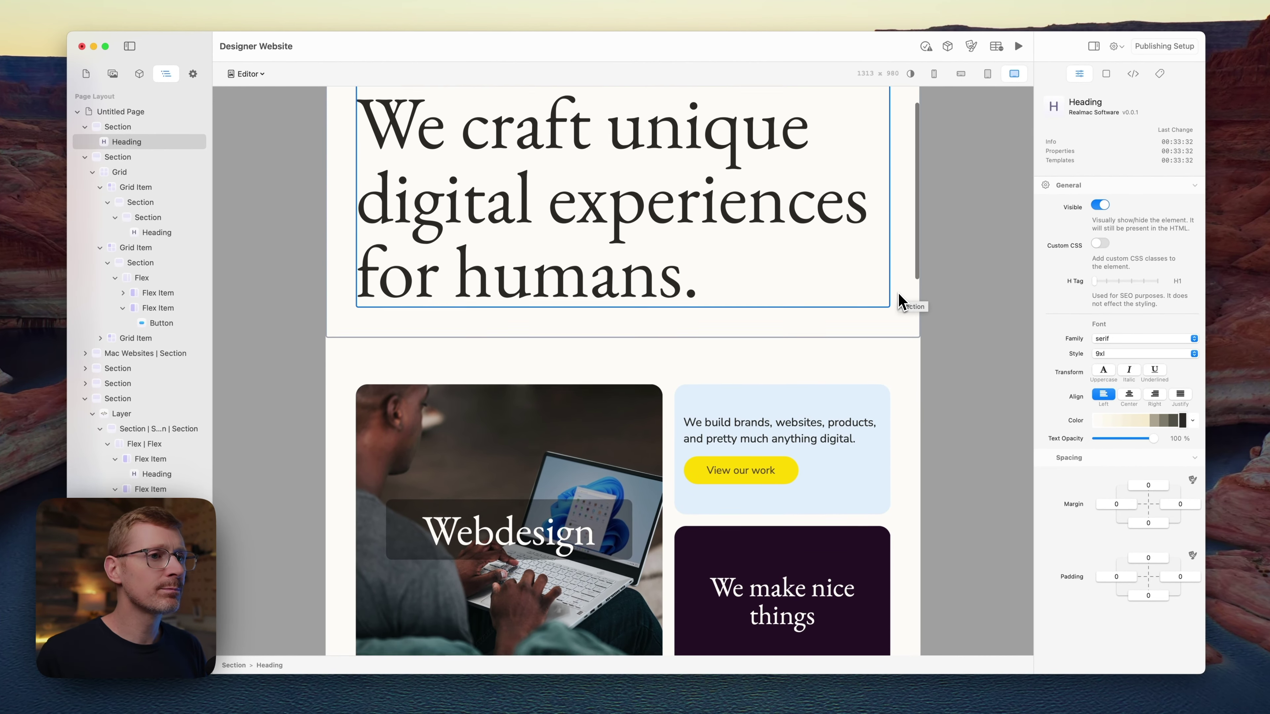
scroll(900, 302, "down", 5)
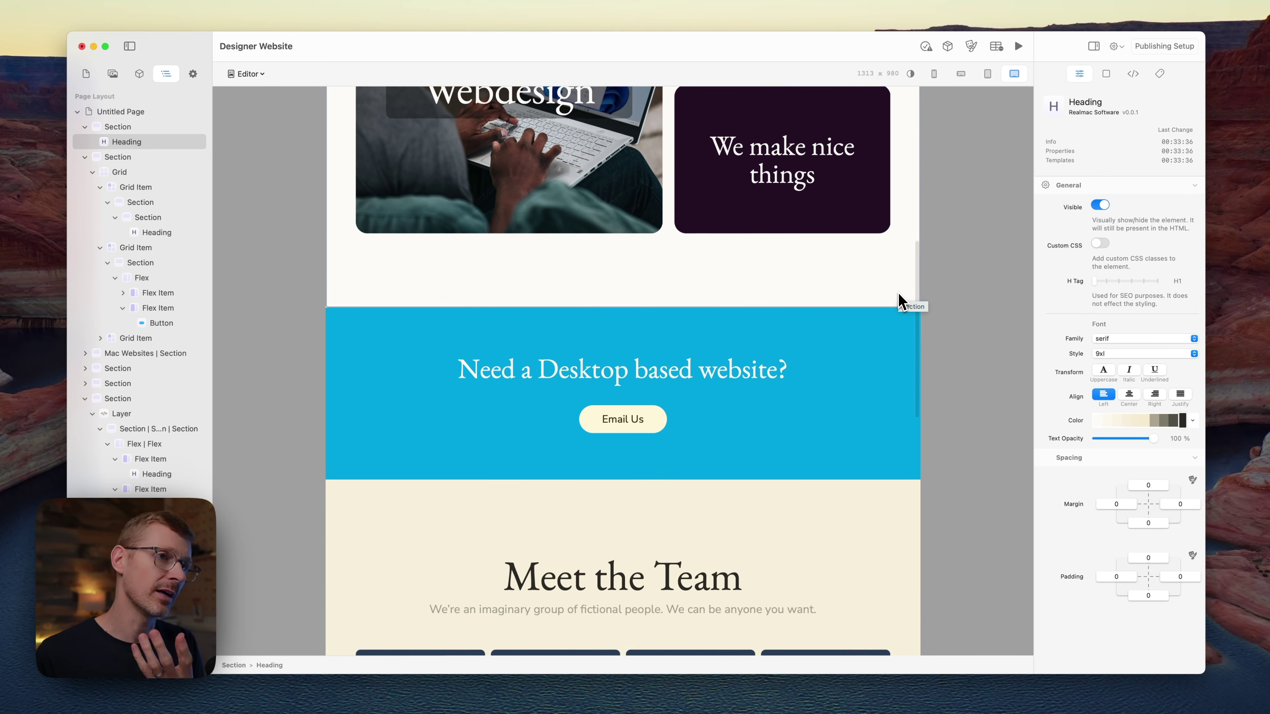
scroll(900, 302, "down", 10)
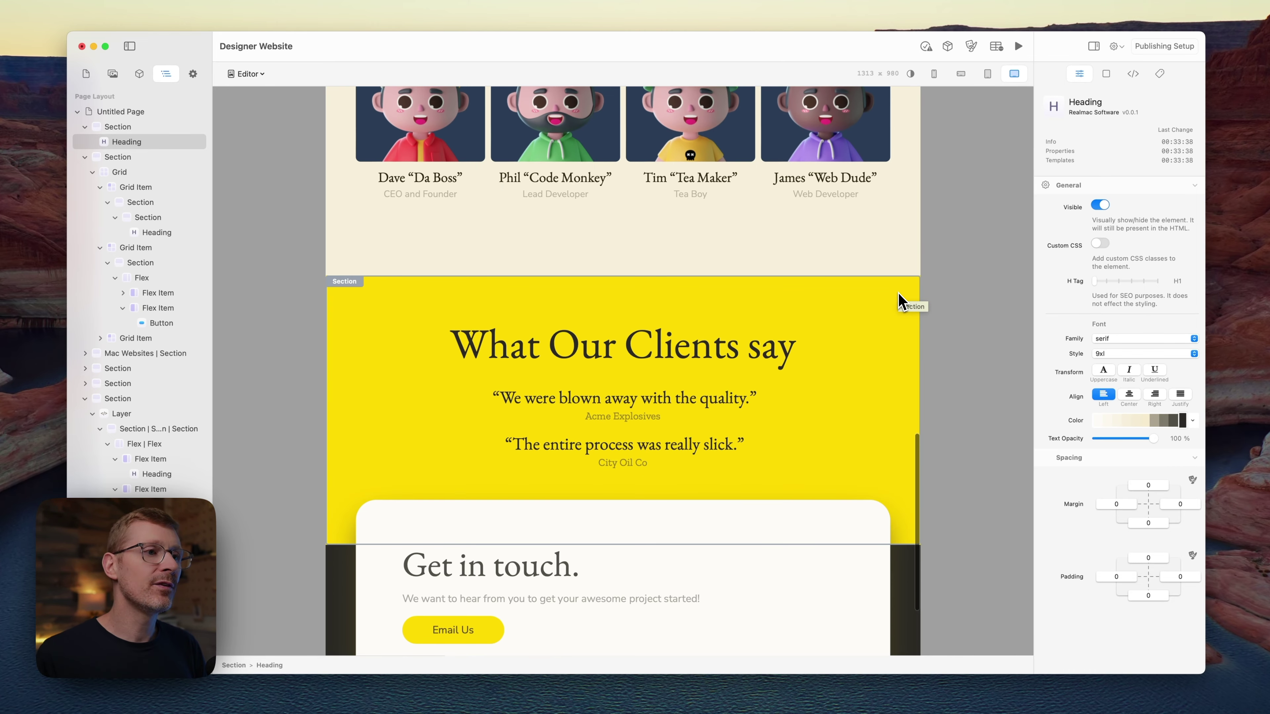
scroll(900, 300, "down", 3)
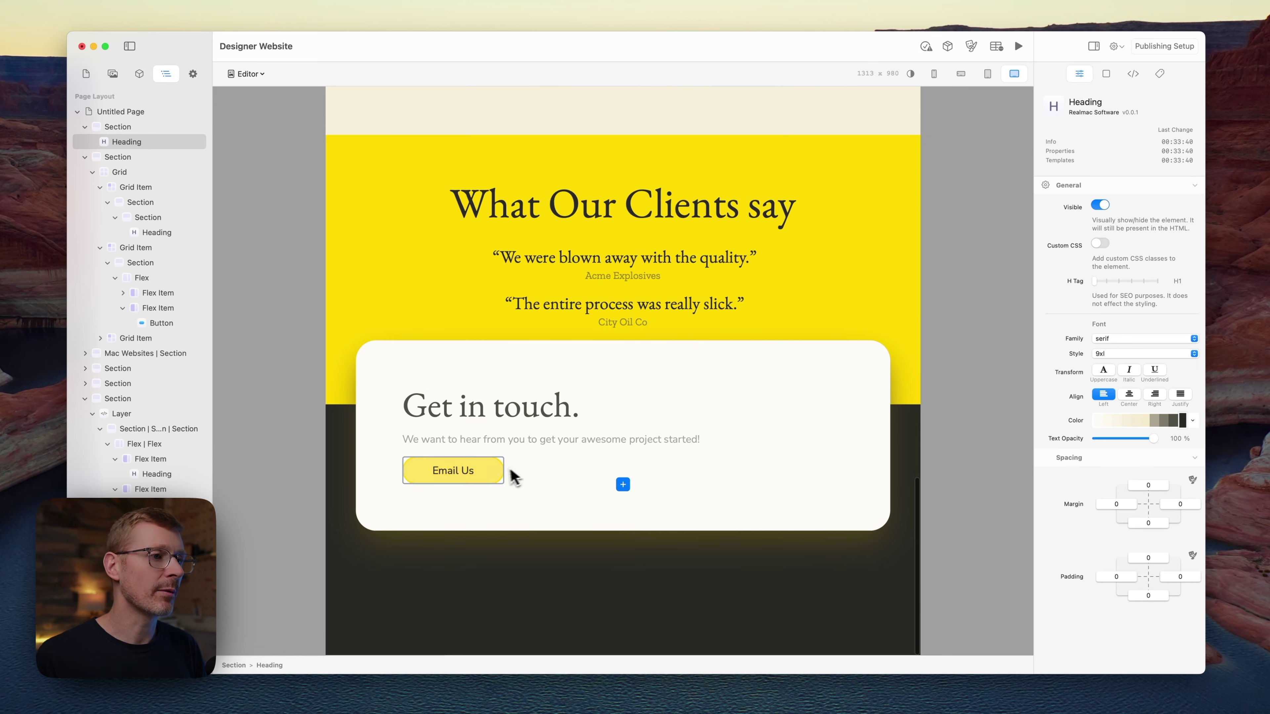
scroll(870, 275, "up", 15)
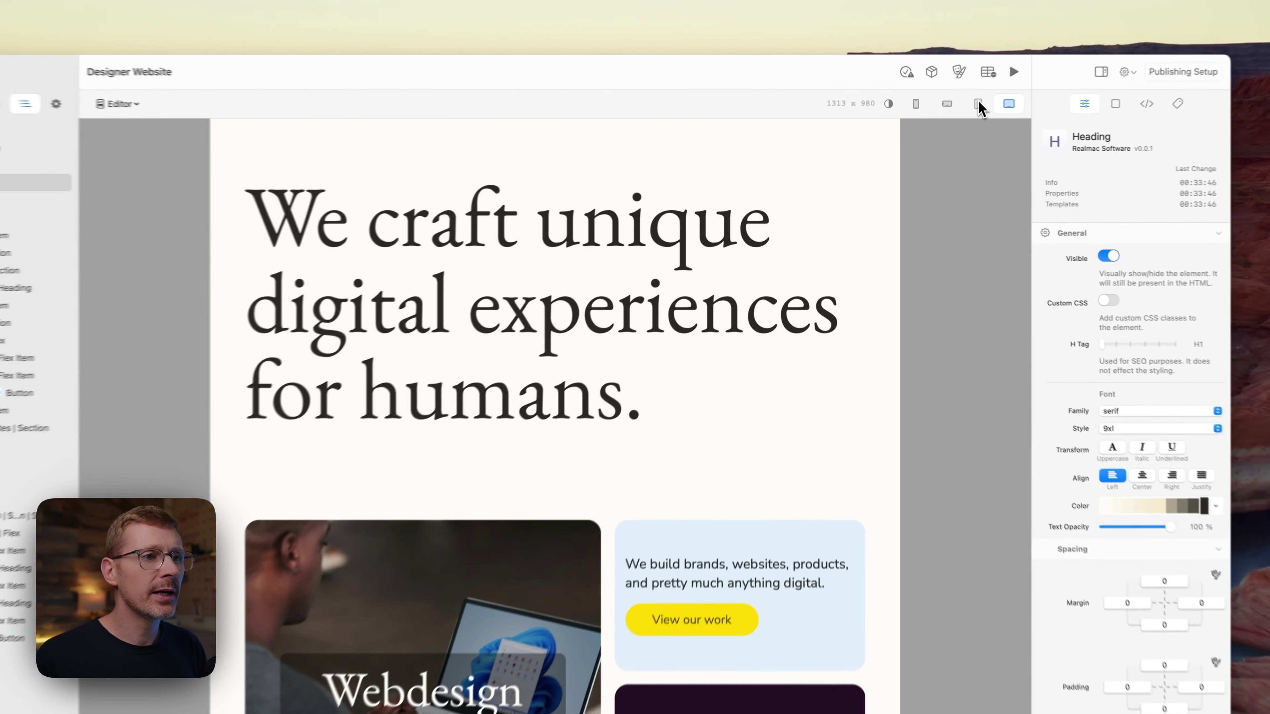
Preview the page at the portrait tablet size and examine how the hero heading and the image grid fit
left_click(988, 74)
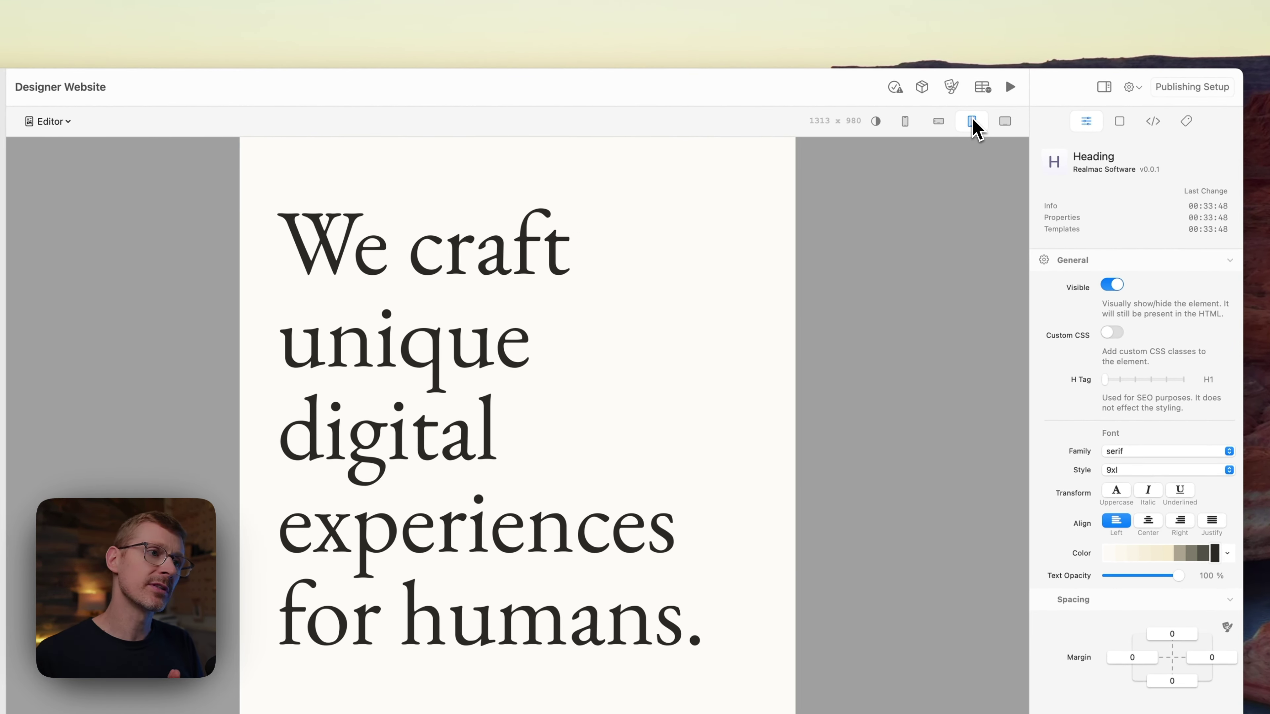
scroll(776, 269, "down", 3)
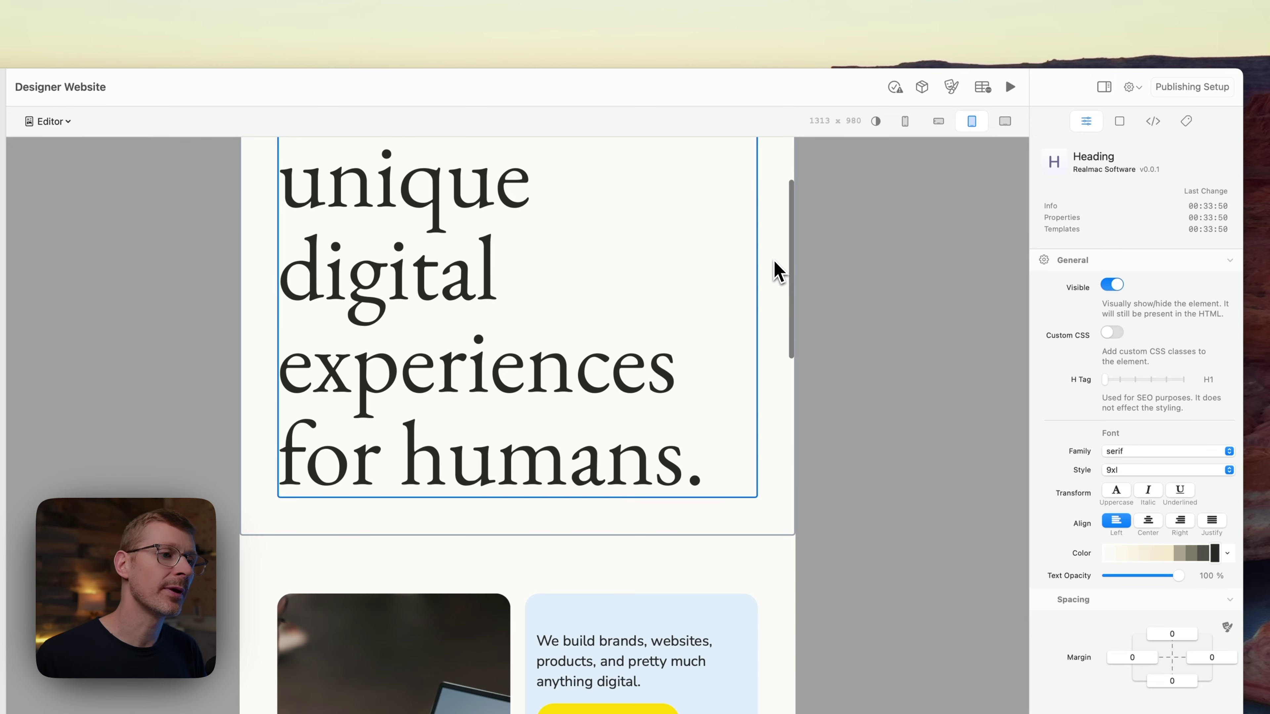
scroll(777, 270, "down", 2)
scroll(533, 255, "up", 4)
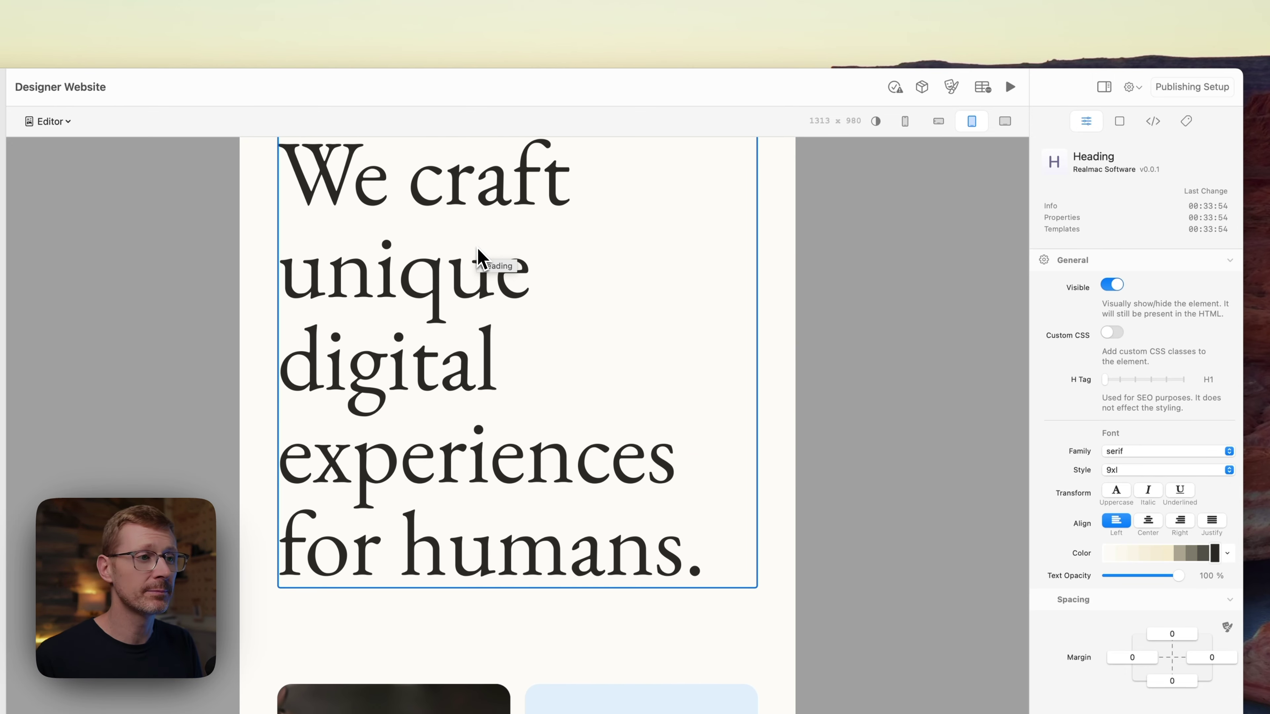
scroll(483, 260, "up", 2)
scroll(492, 262, "down", 5)
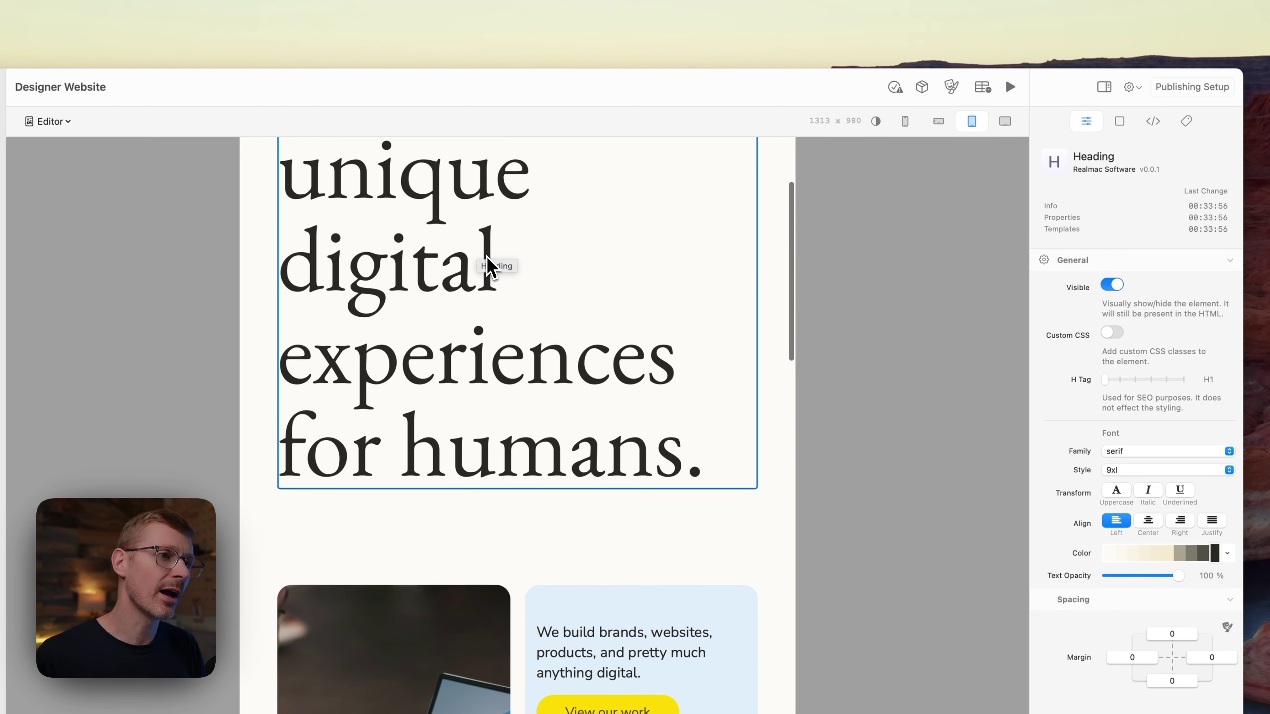
scroll(487, 265, "down", 5)
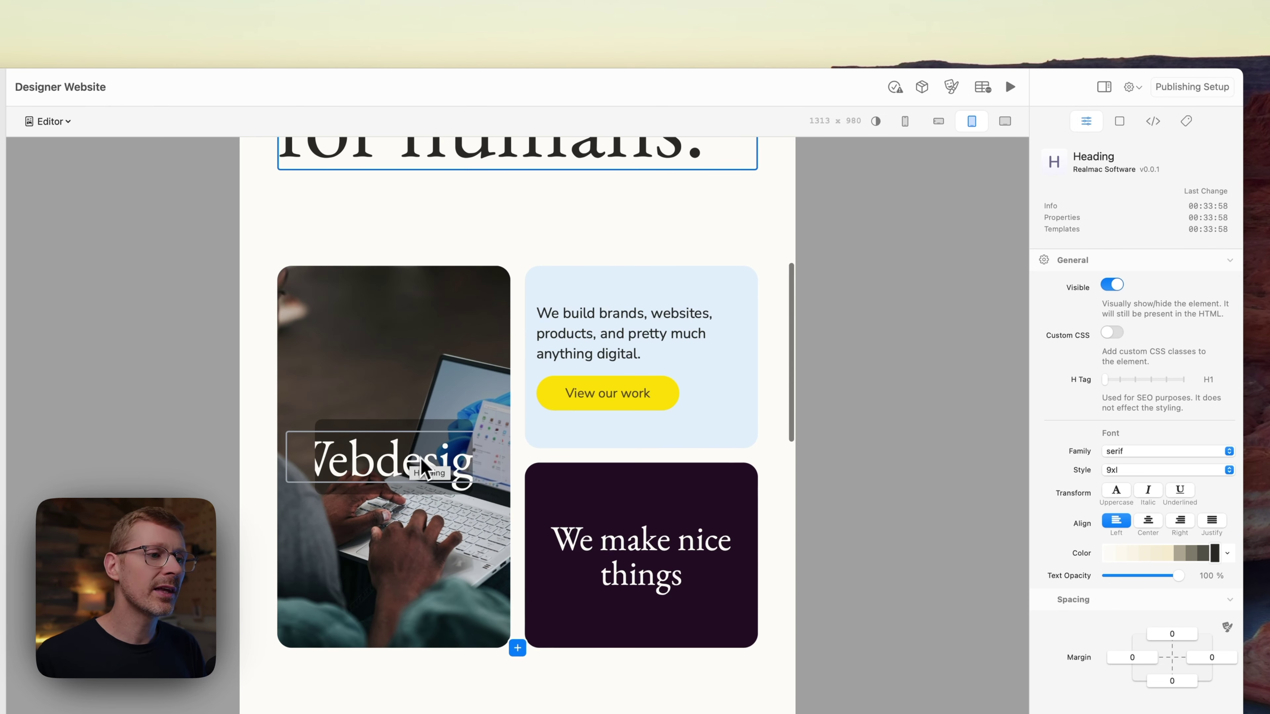
Preview the page at the landscape and portrait phone sizes, checking the heading's line breaks and the stacked grid
left_click(931, 127)
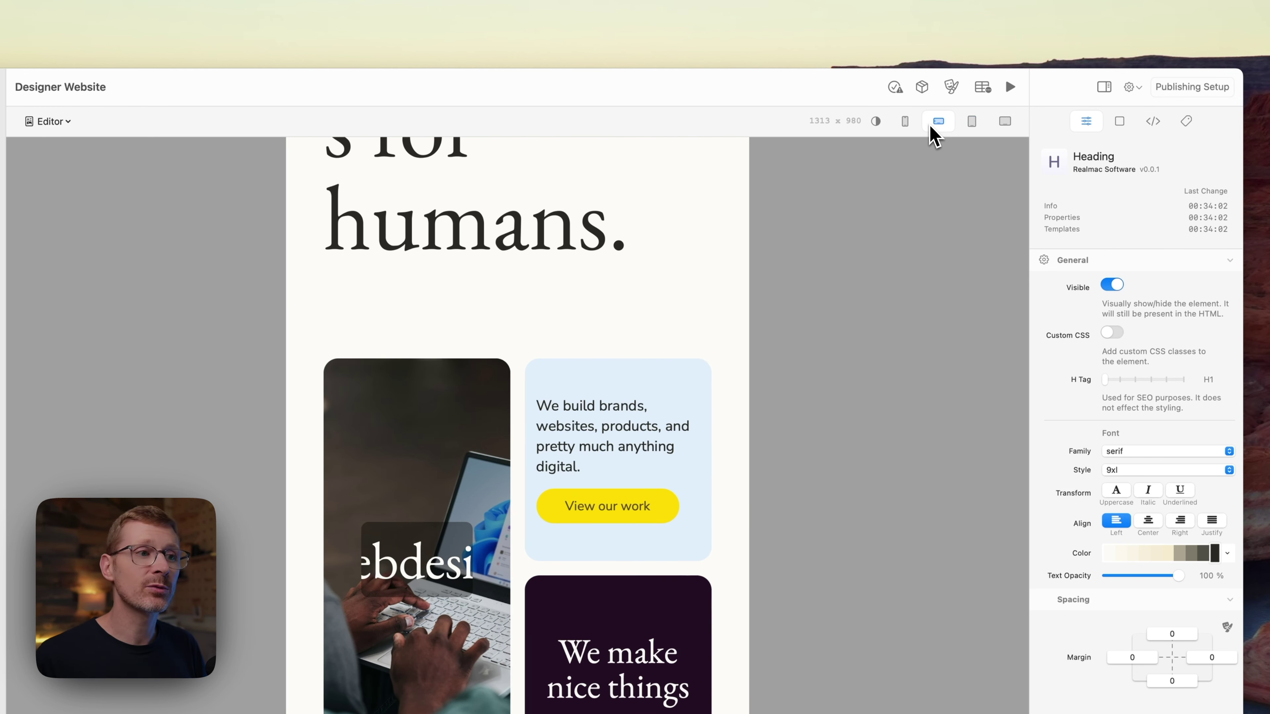
scroll(665, 194, "up", 5)
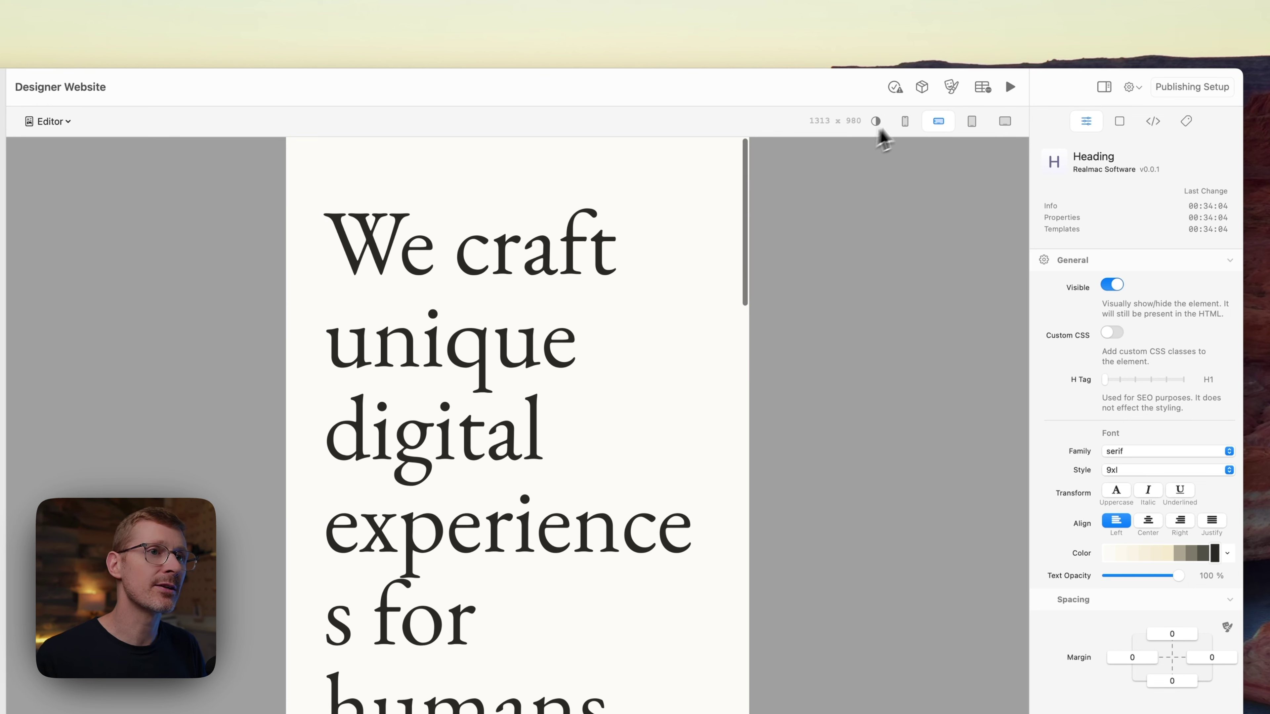
left_click(906, 123)
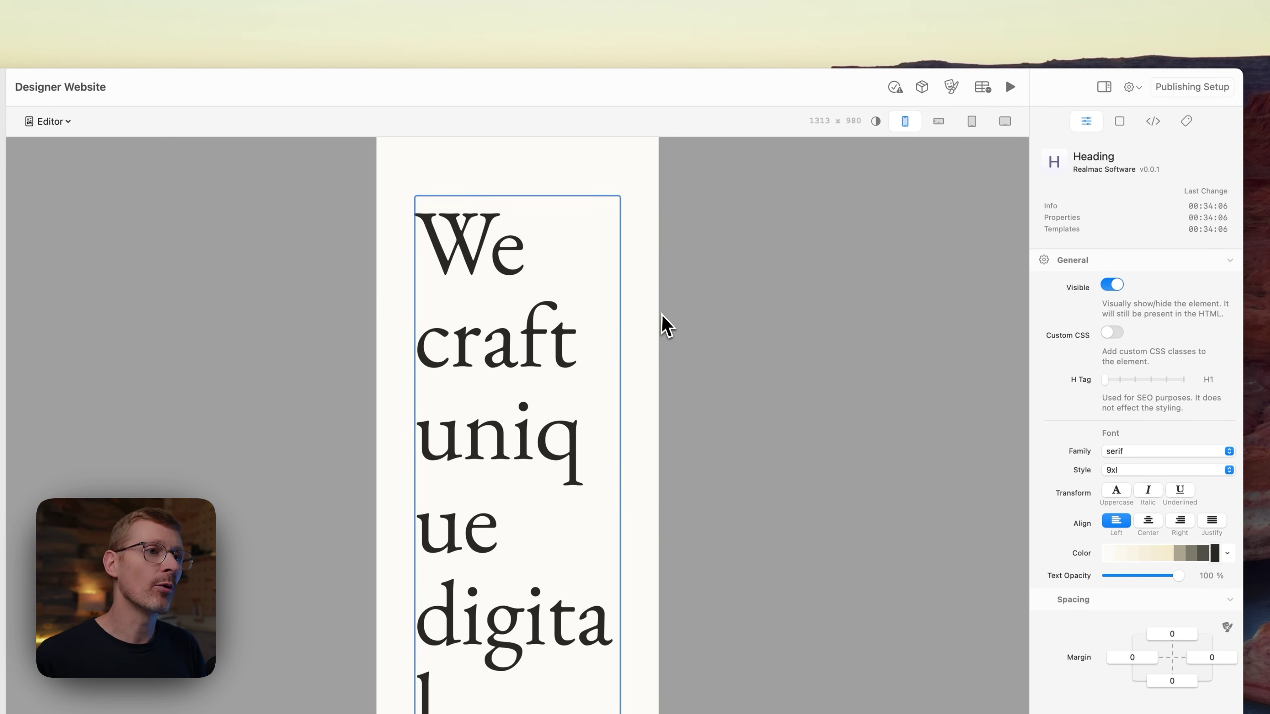
scroll(658, 326, "down", 10)
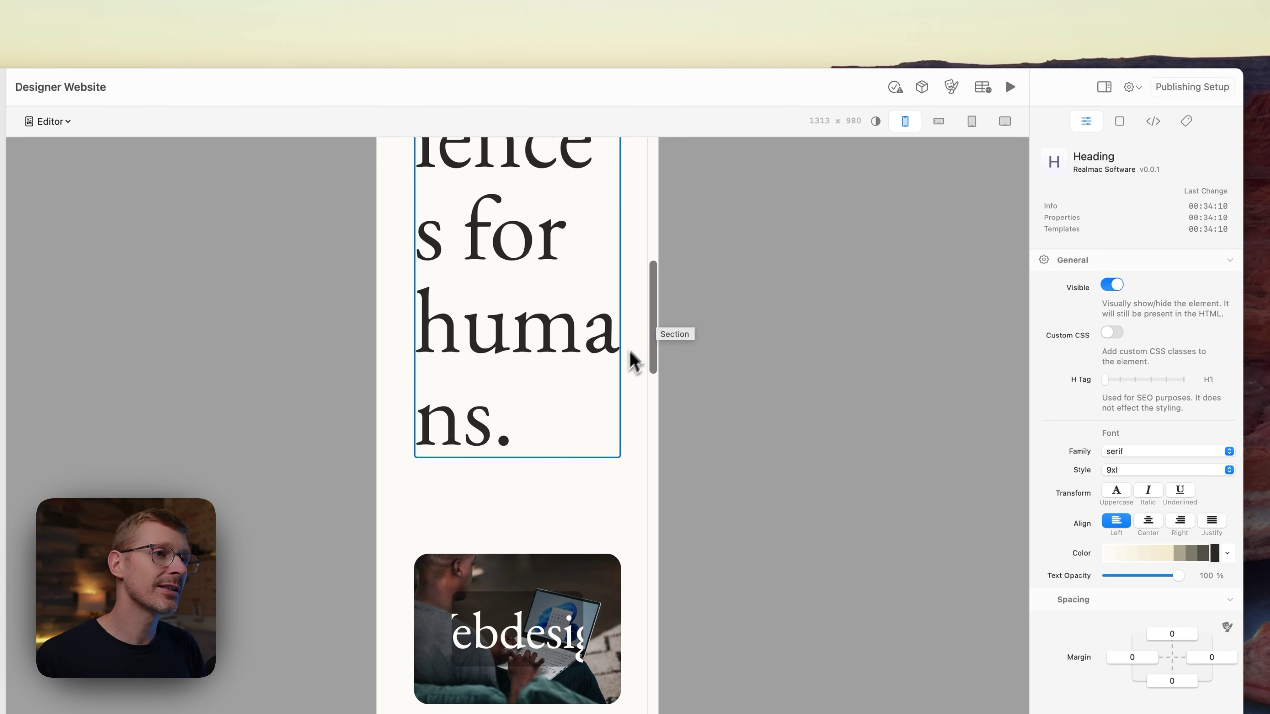
scroll(632, 361, "down", 10)
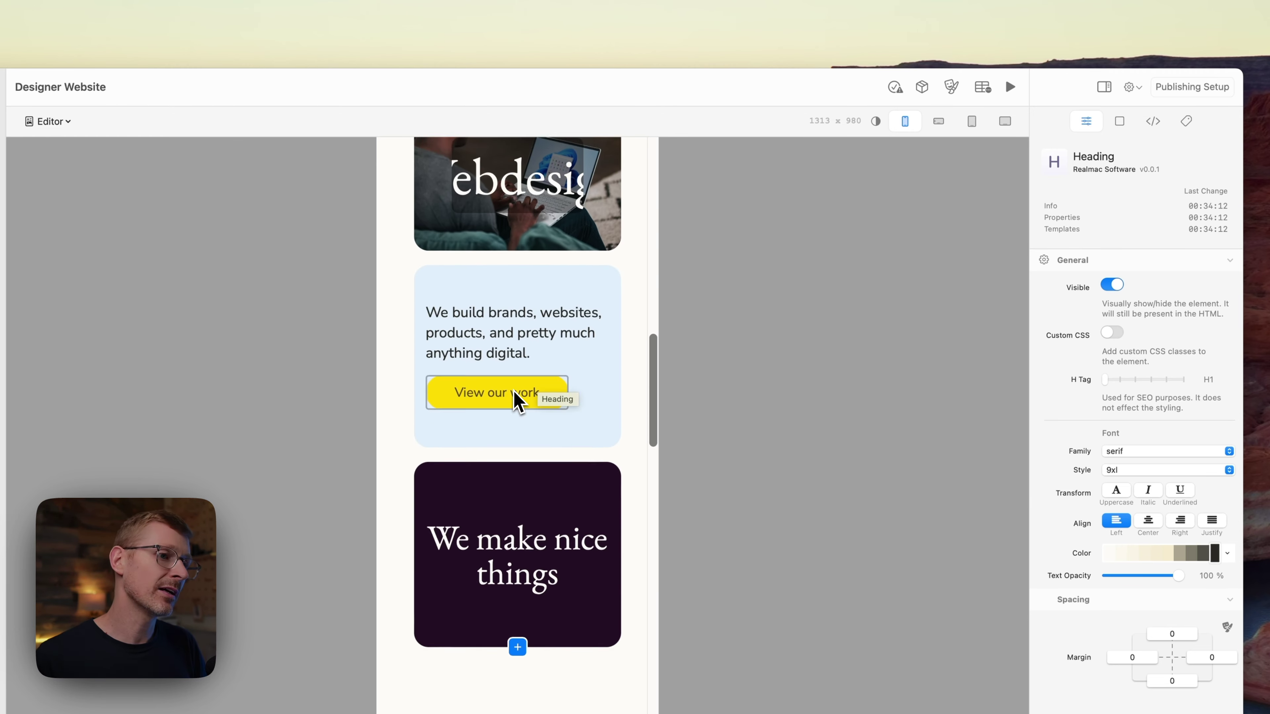
scroll(550, 350, "up", 4)
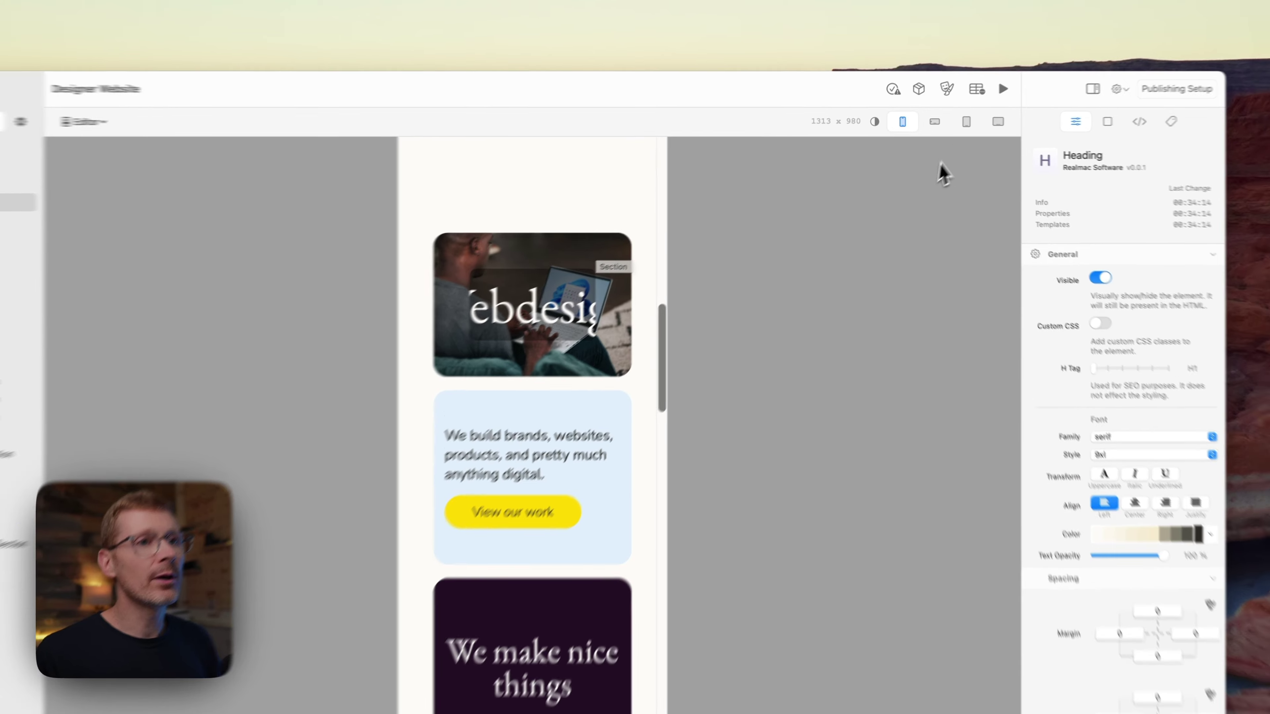
Compare the grid layout across the phone, tablet and desktop sizes, finishing at the hero heading in the desktop view
left_click(934, 122)
scroll(625, 349, "up", 5)
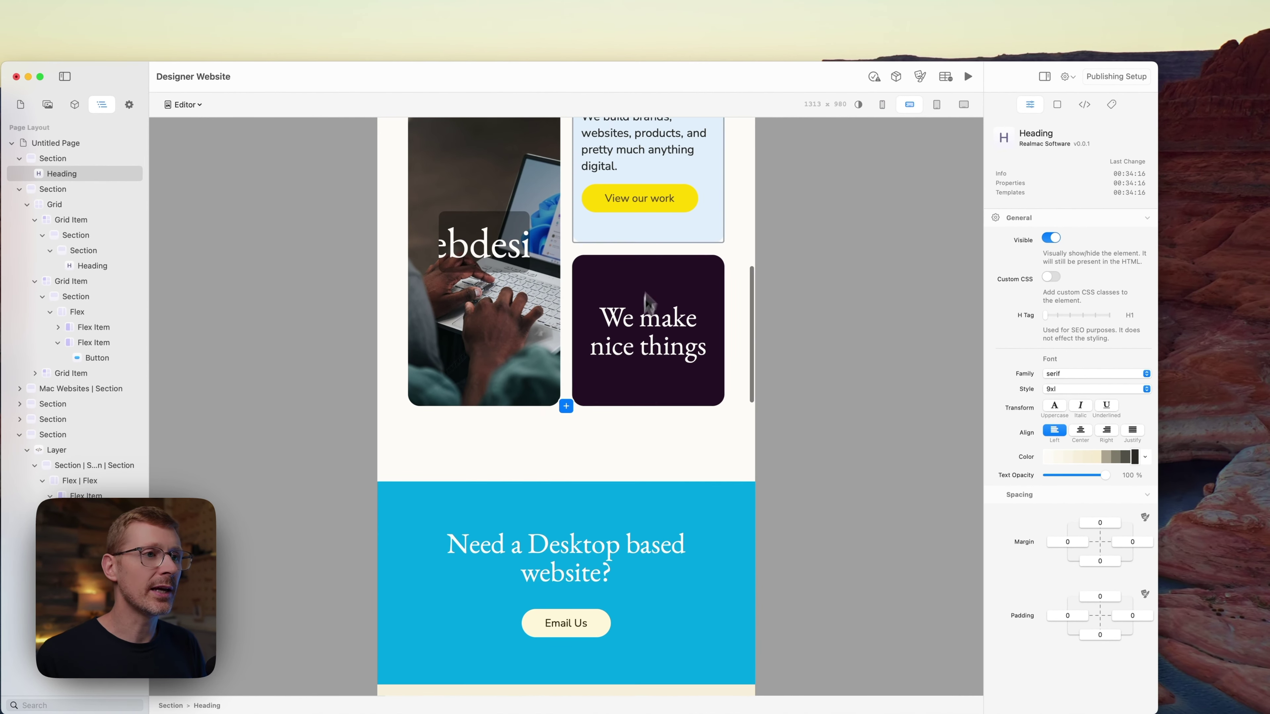
left_click(882, 104)
scroll(586, 453, "down", 6)
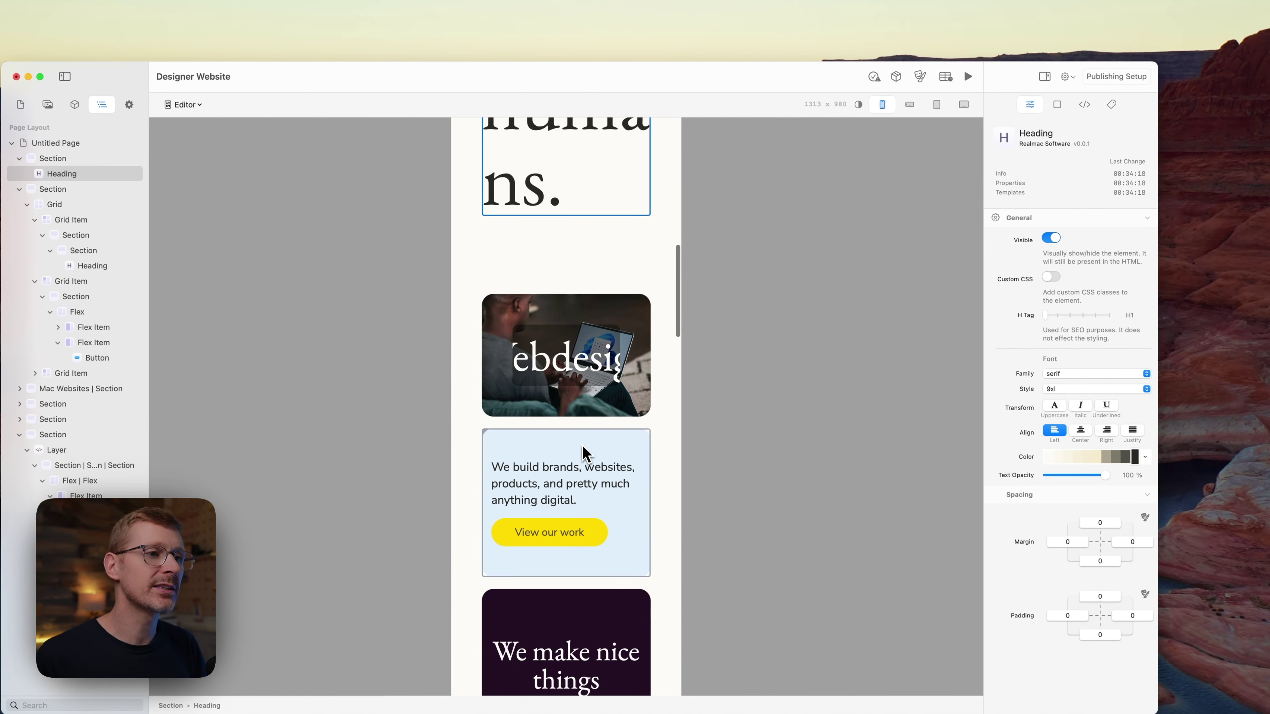
left_click(909, 105)
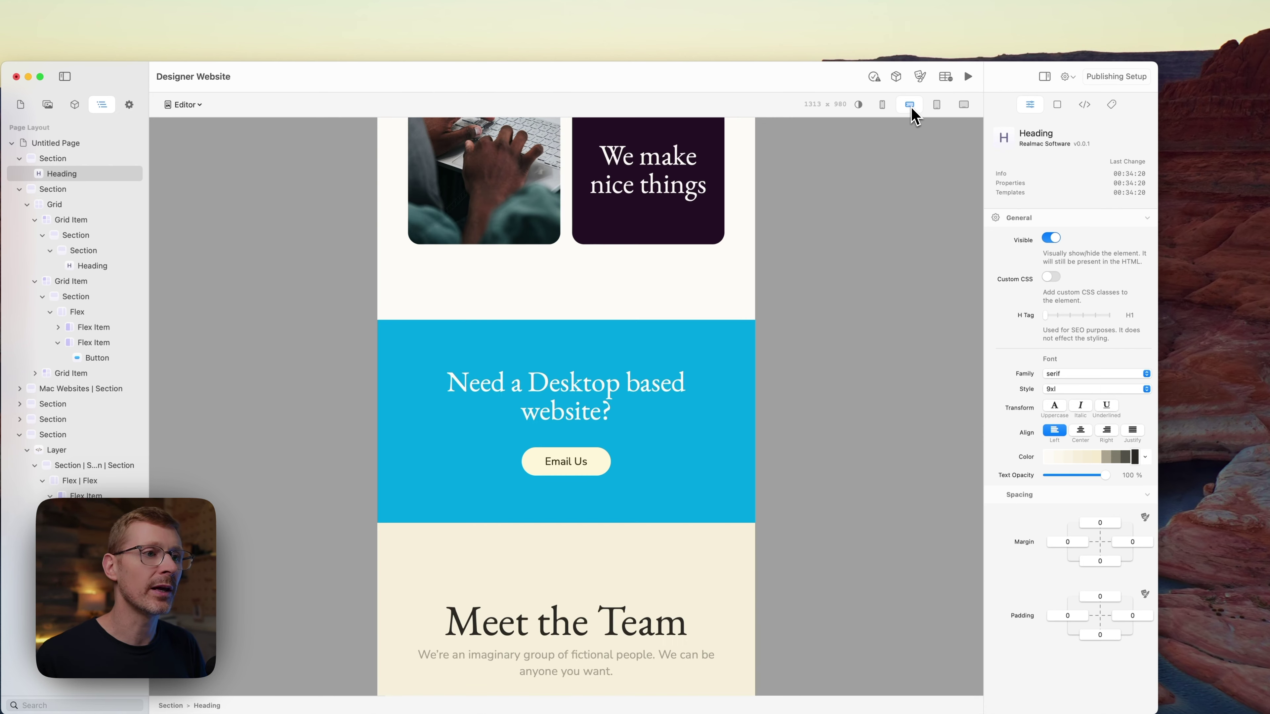
scroll(903, 135, "up", 4)
left_click(937, 106)
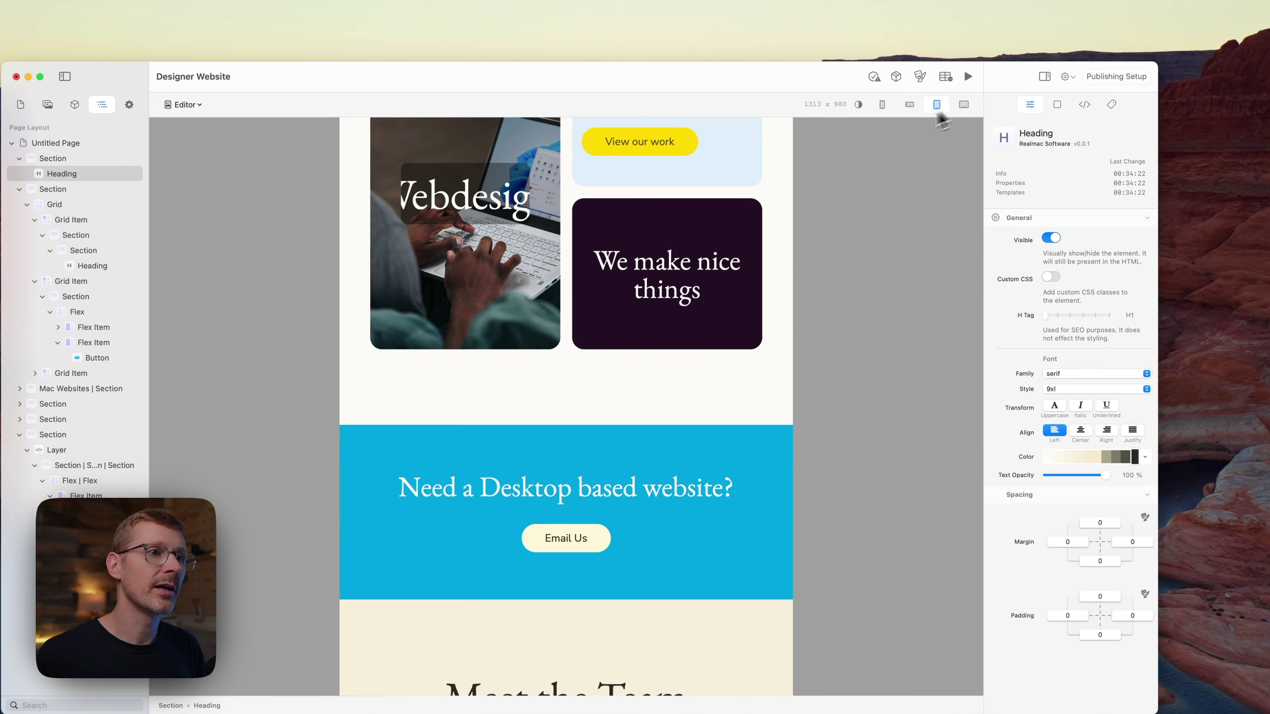
scroll(745, 219, "up", 4)
left_click(963, 104)
scroll(519, 290, "up", 5)
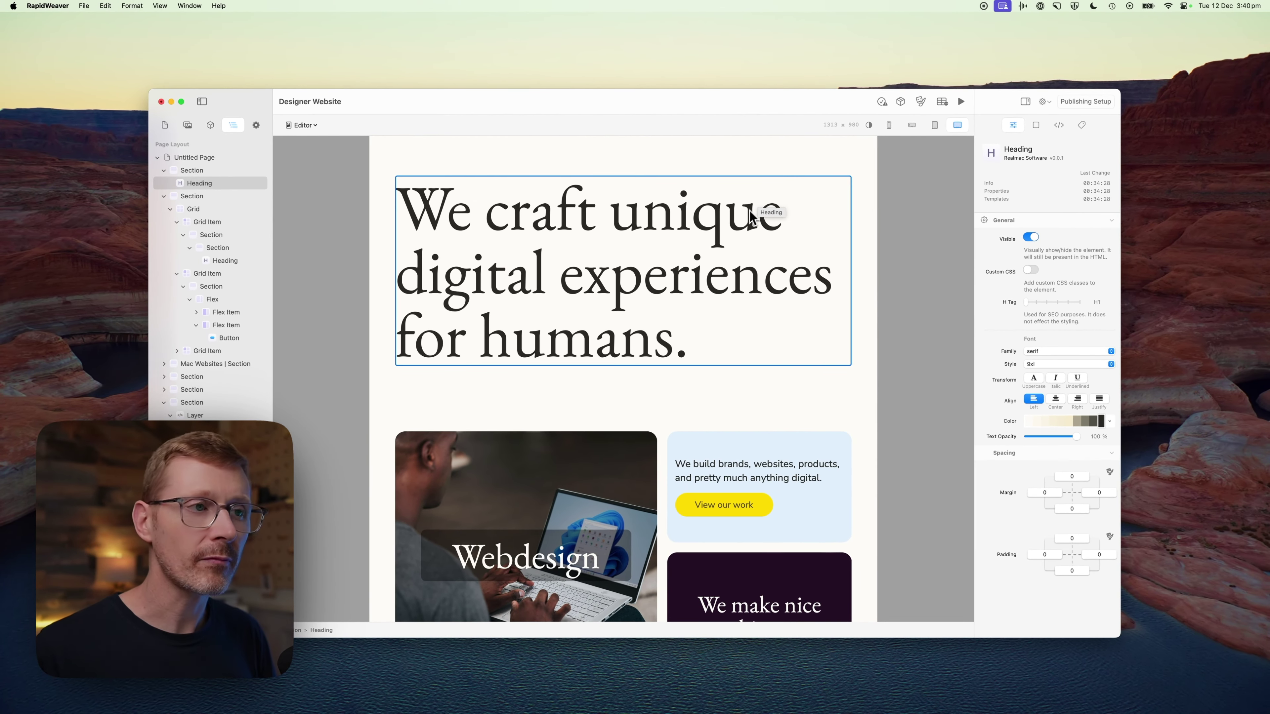
In the portrait phone view, try the 3xl font style on the hero heading, then set it to 4xl
left_click(889, 125)
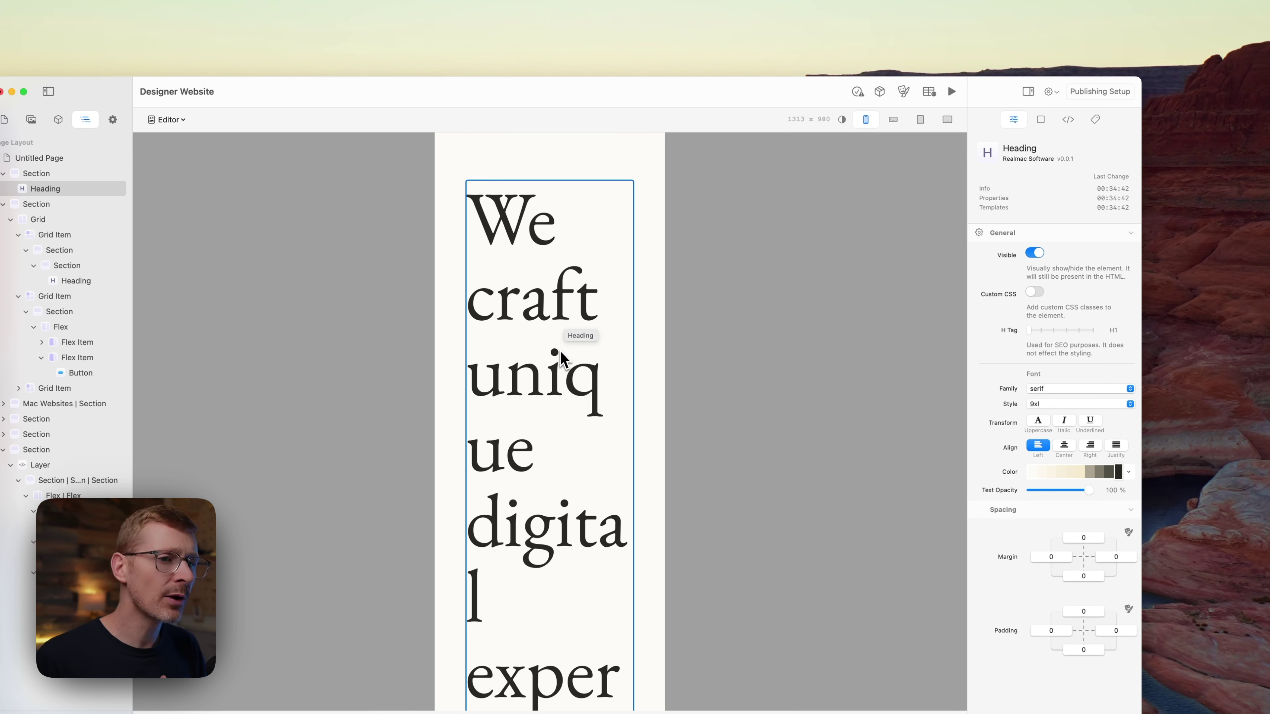
left_click(1059, 404)
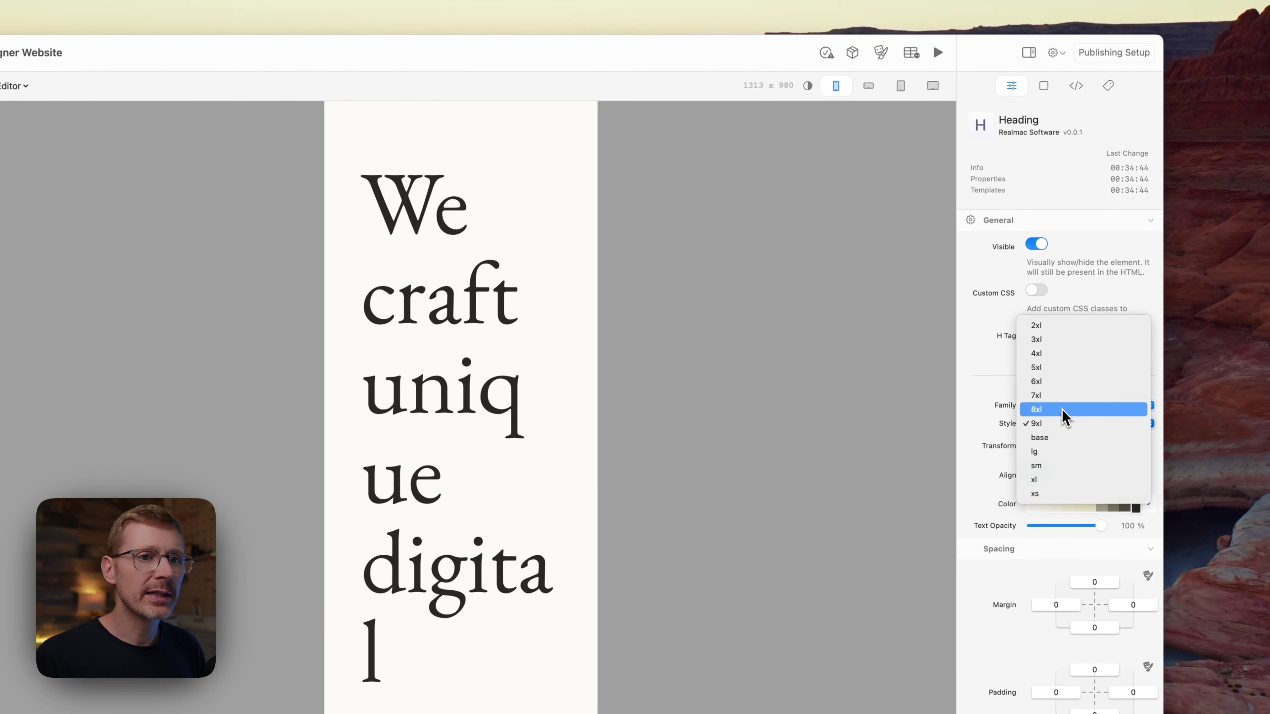
left_click(1038, 340)
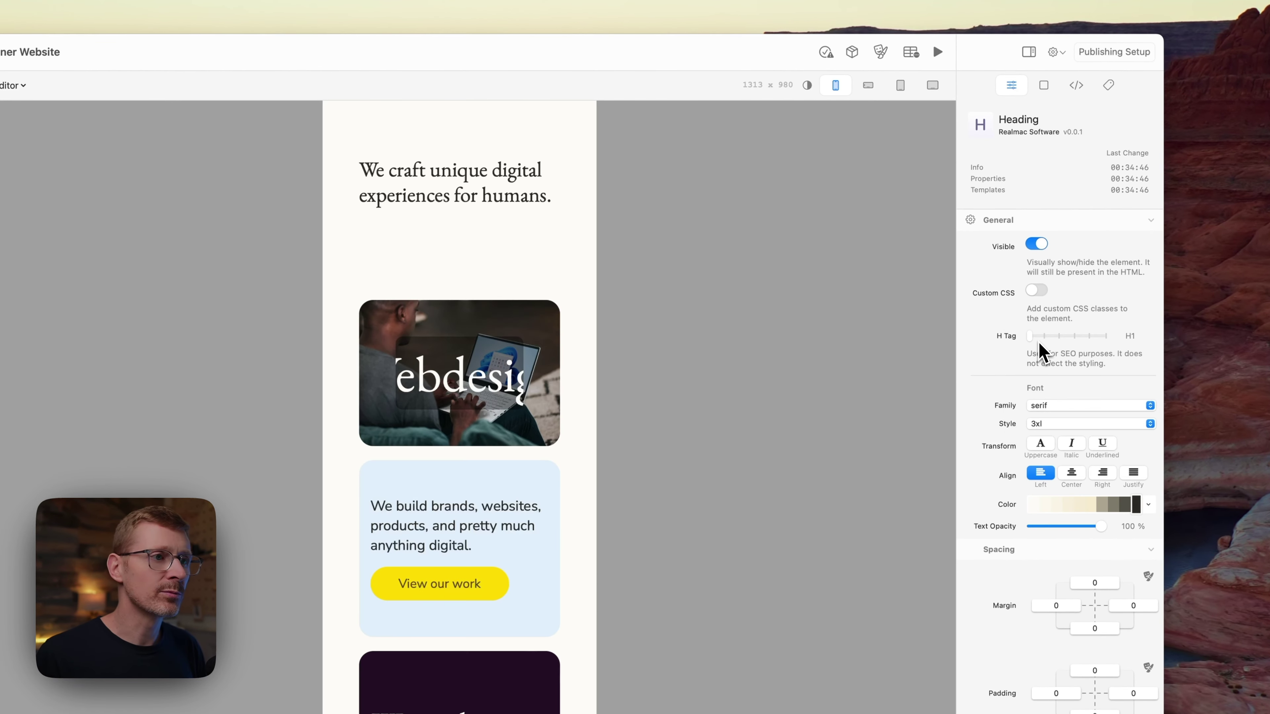
left_click(1064, 426)
left_click(1062, 432)
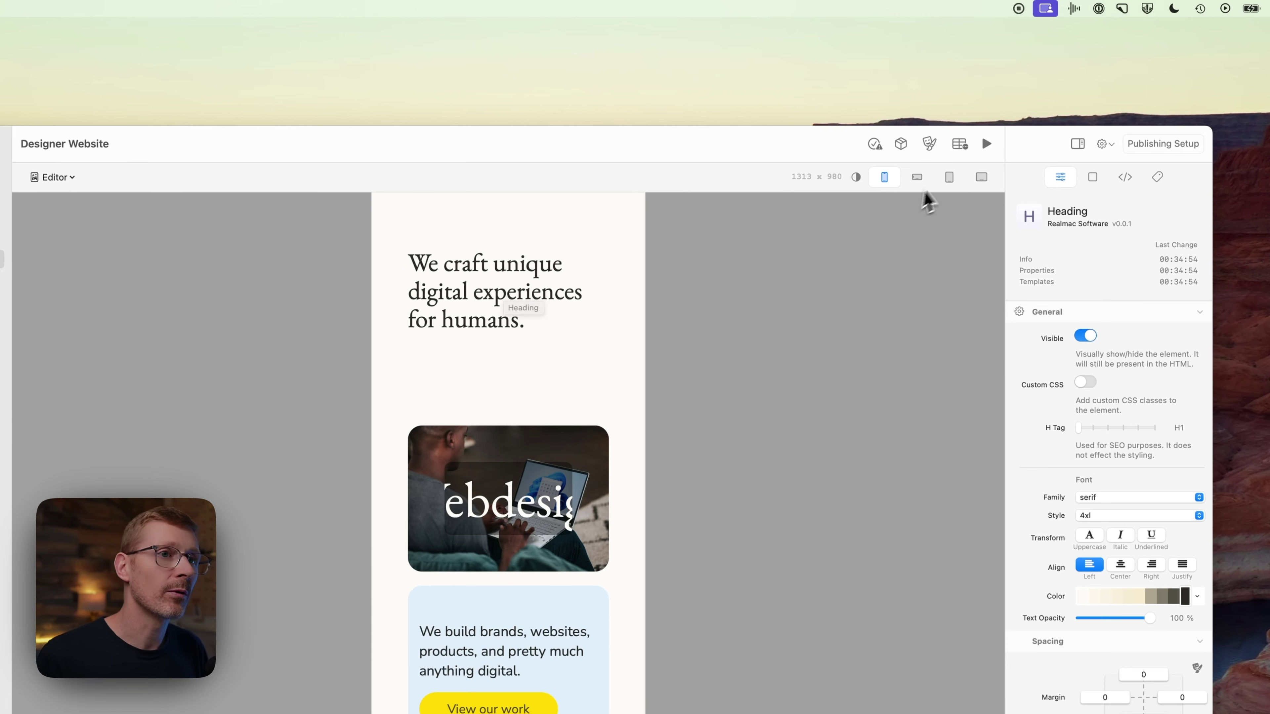
Check the resized hero heading at the landscape phone, tablet and desktop sizes, and return to the portrait phone view
left_click(919, 179)
left_click(951, 179)
left_click(979, 179)
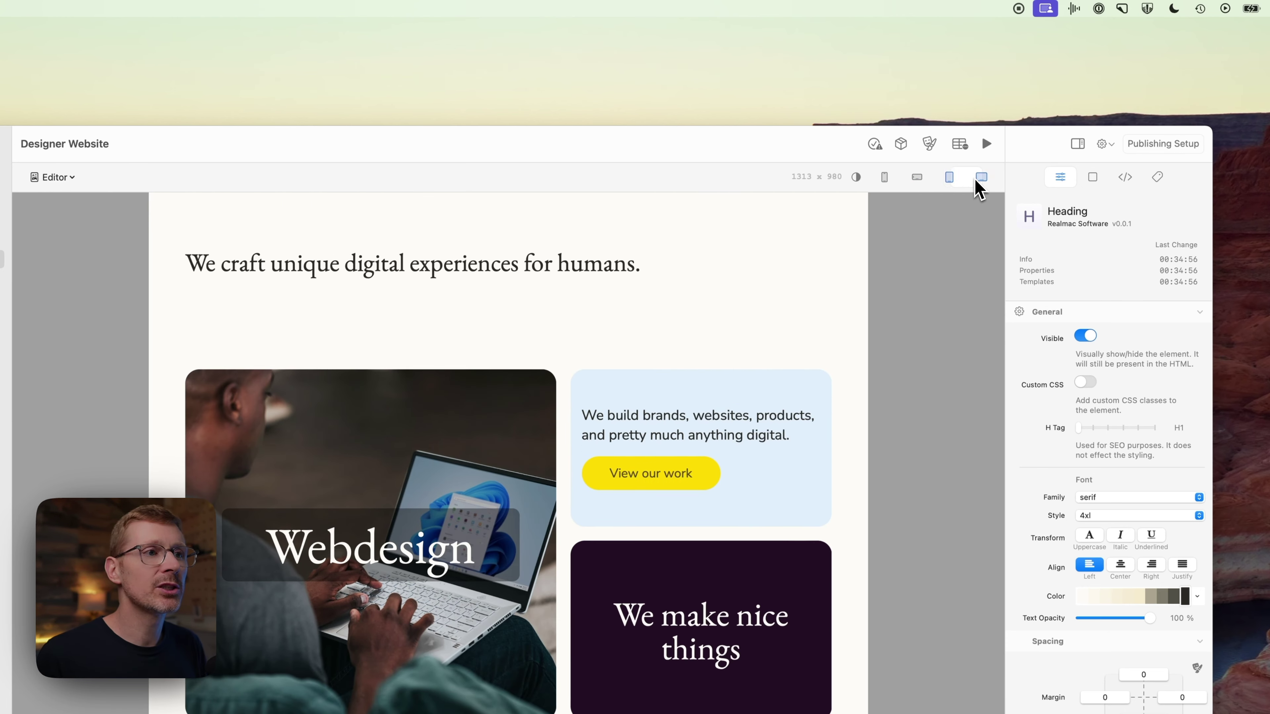
left_click(885, 179)
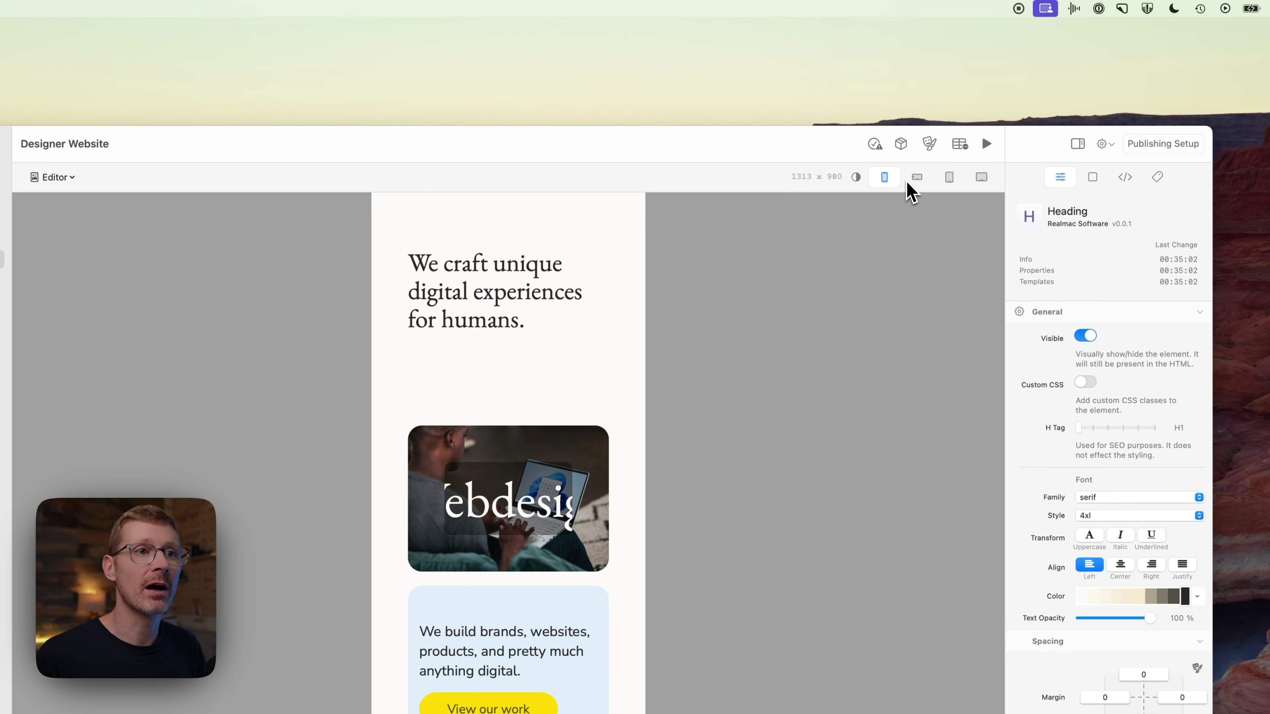
Set the hero heading's font style to 5xl for the landscape phone size
left_click(916, 179)
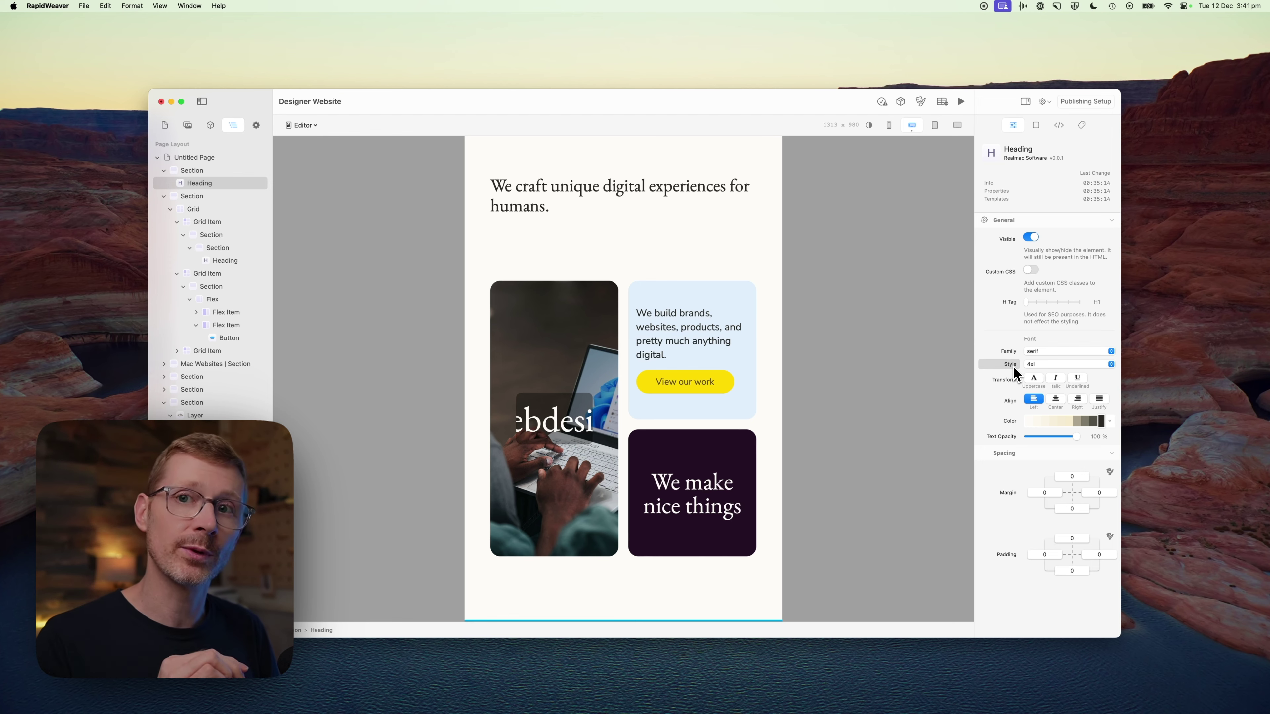
left_click(1049, 364)
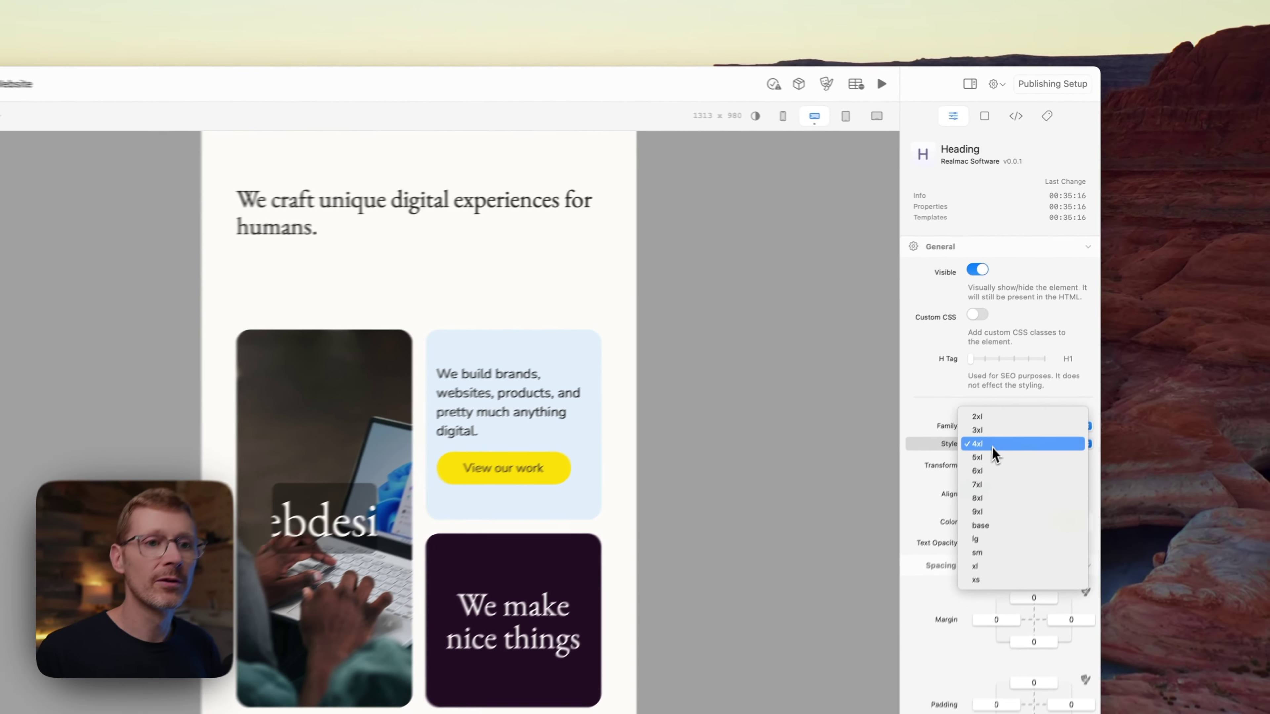
left_click(1044, 374)
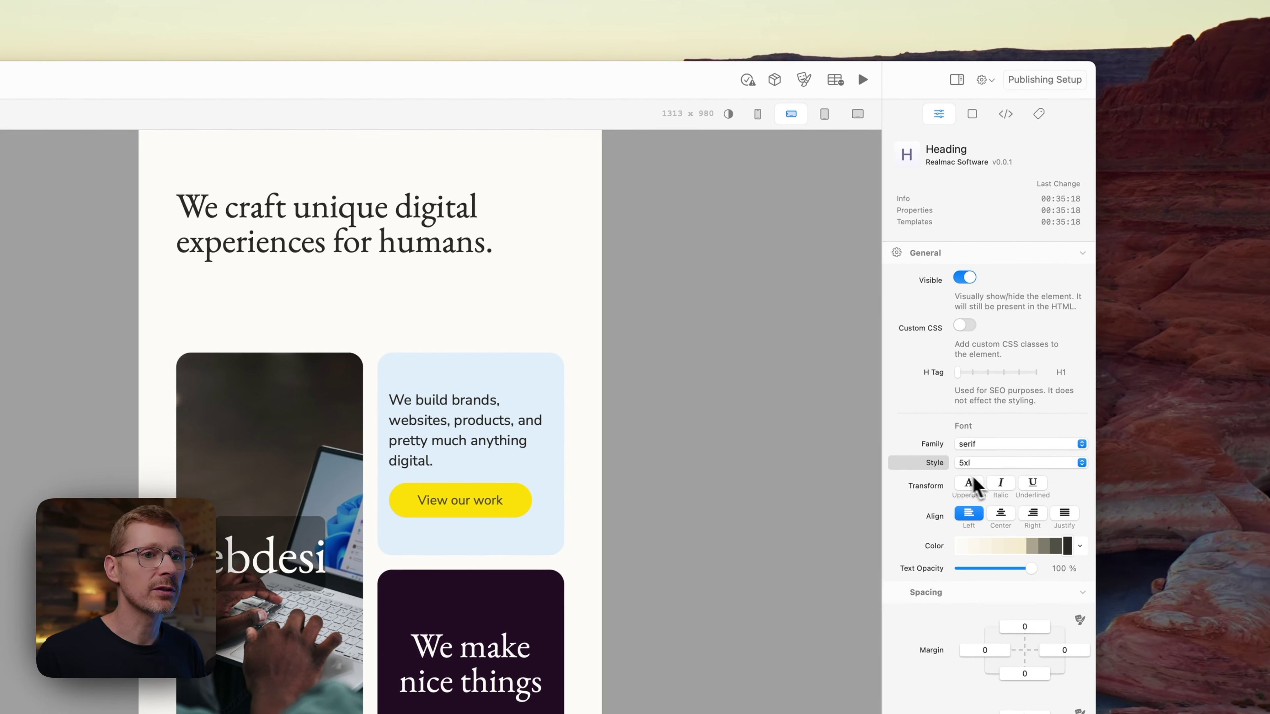
Set the hero heading's font style to 7xl for the portrait tablet size
left_click(826, 118)
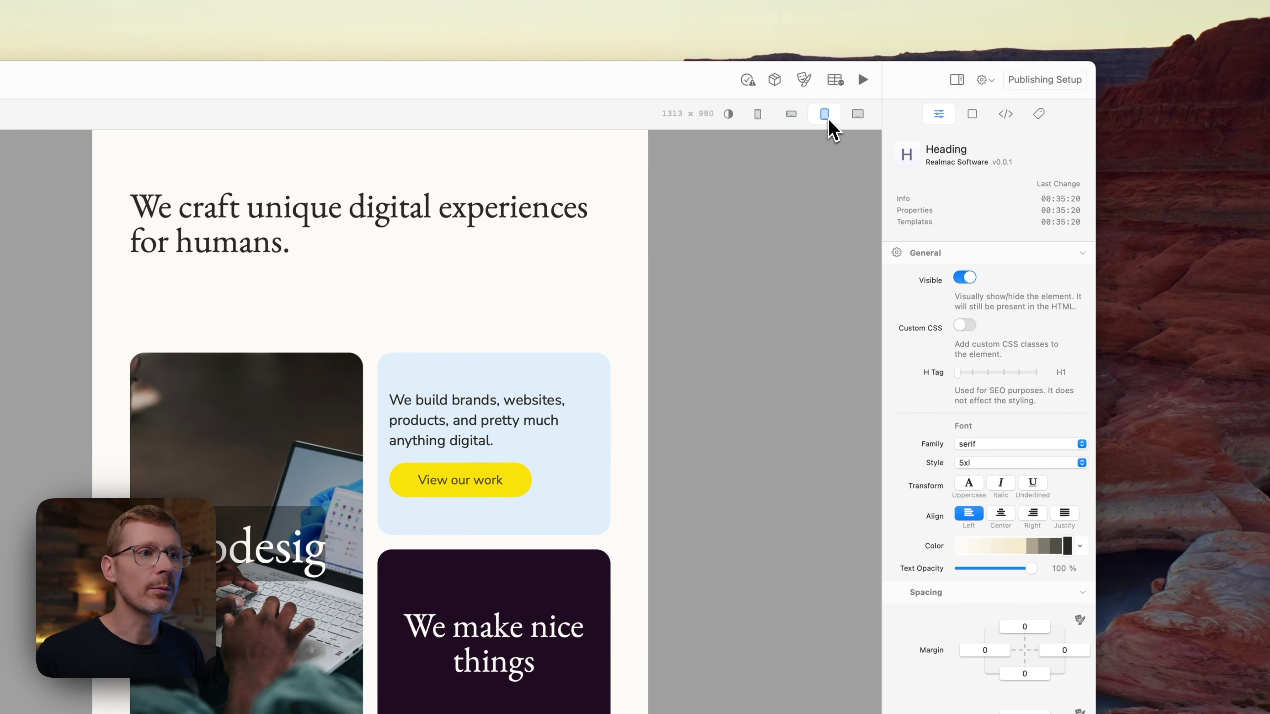
left_click(995, 463)
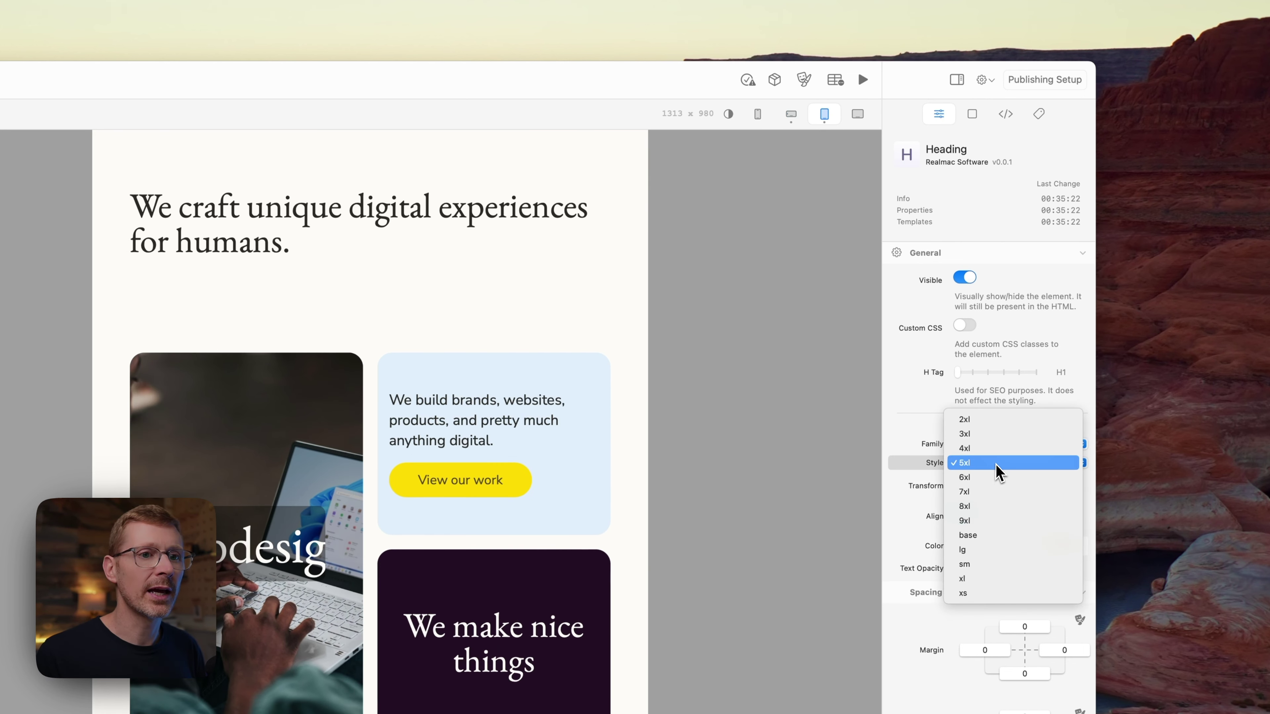
left_click(997, 491)
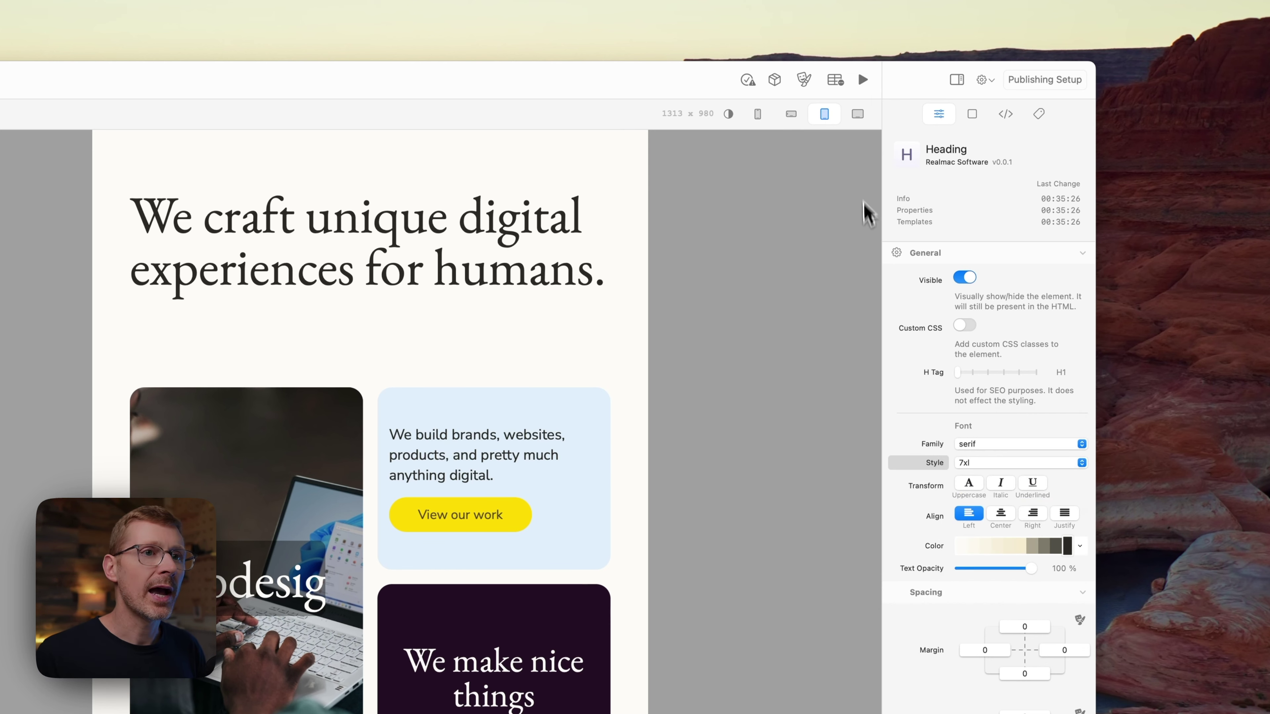
Set the hero heading's font style to 9xl for the desktop size
left_click(857, 115)
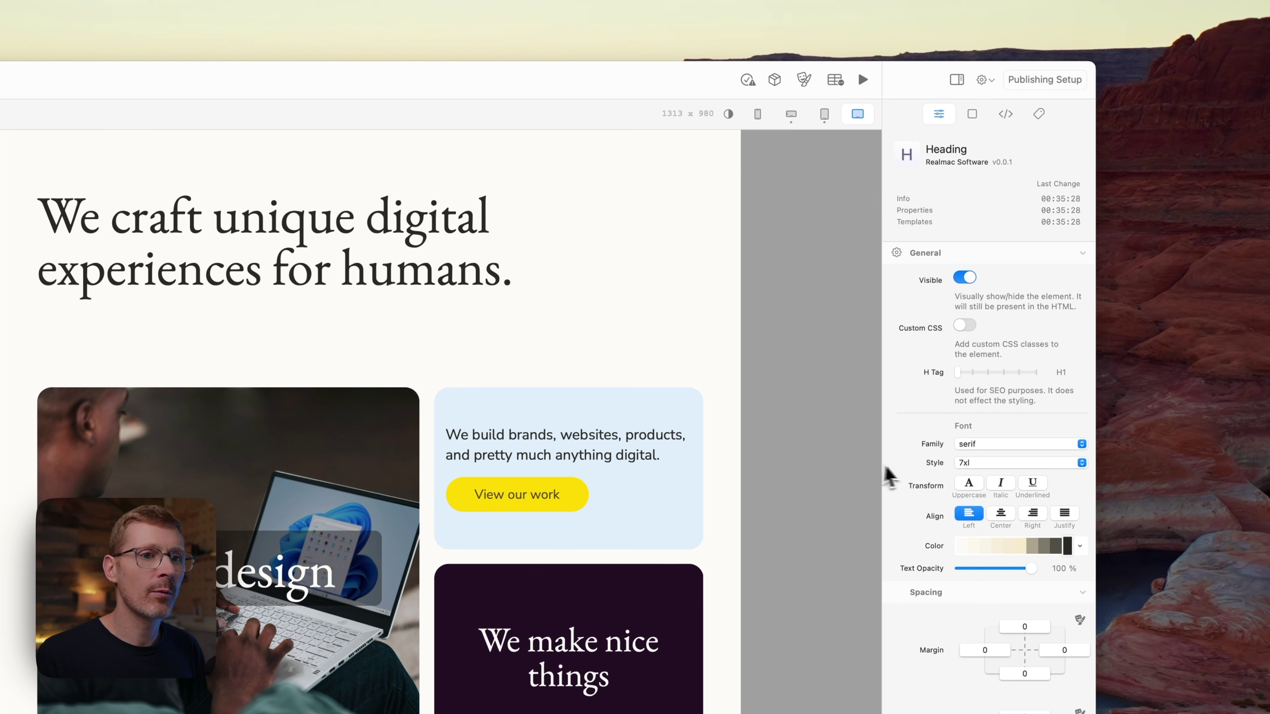
left_click(970, 465)
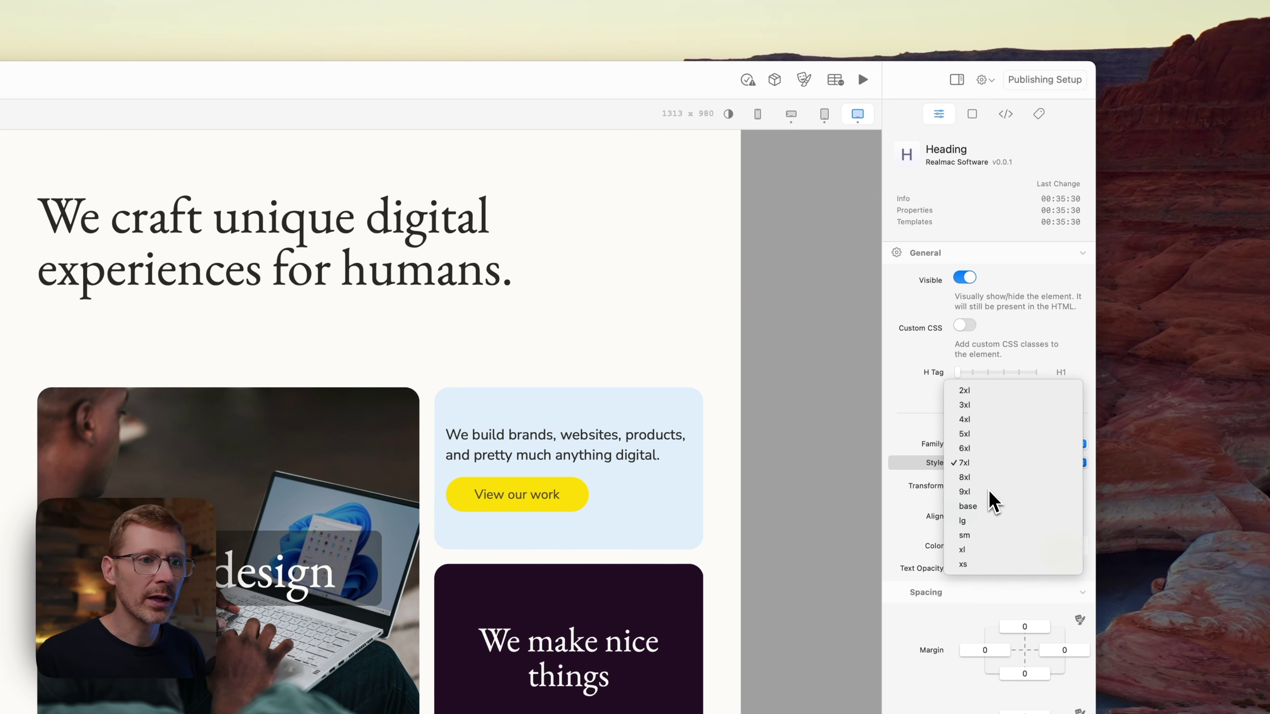
left_click(991, 500)
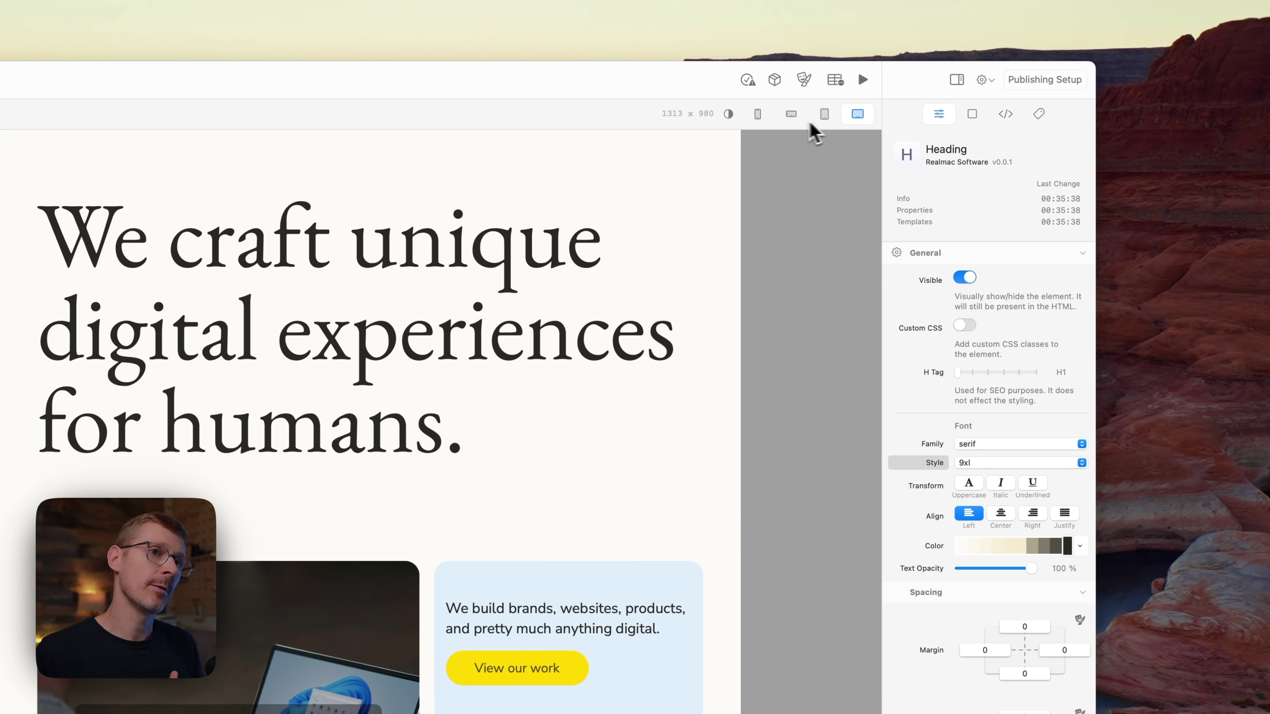
left_click_drag(739, 294, 776, 323)
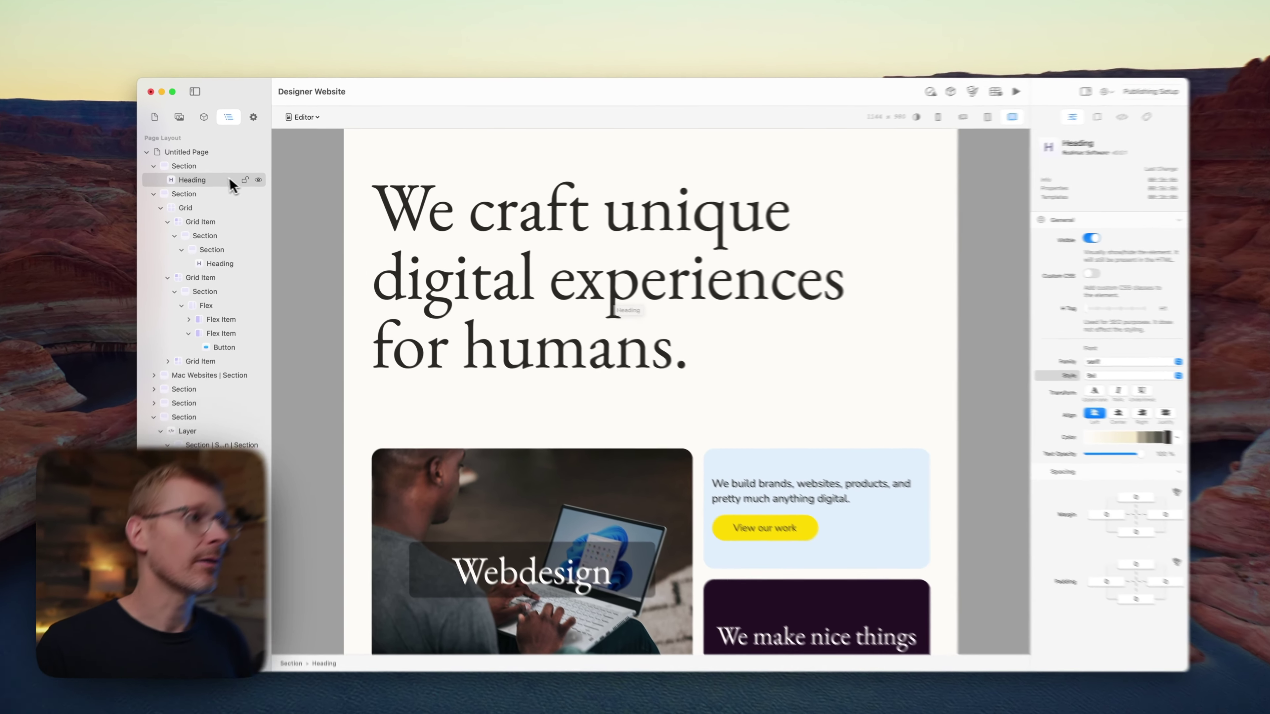
Duplicate the hero heading, then delete the copy
right_click(219, 183)
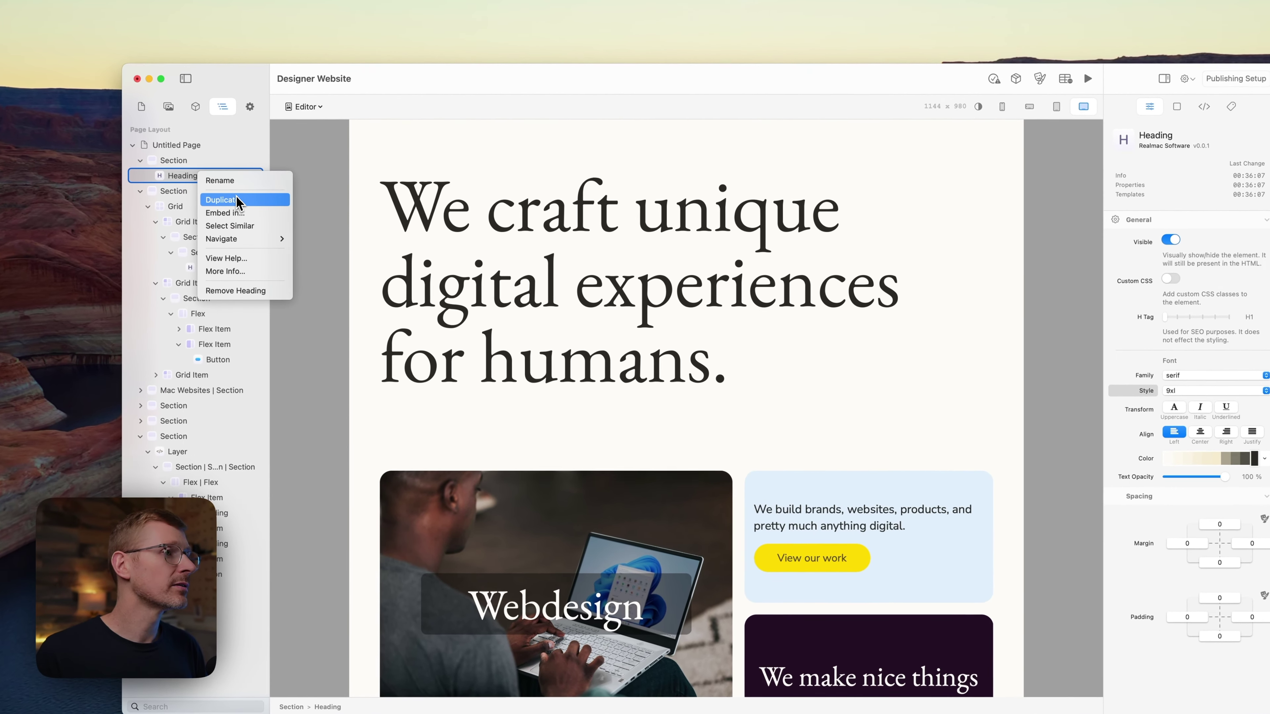
left_click(223, 199)
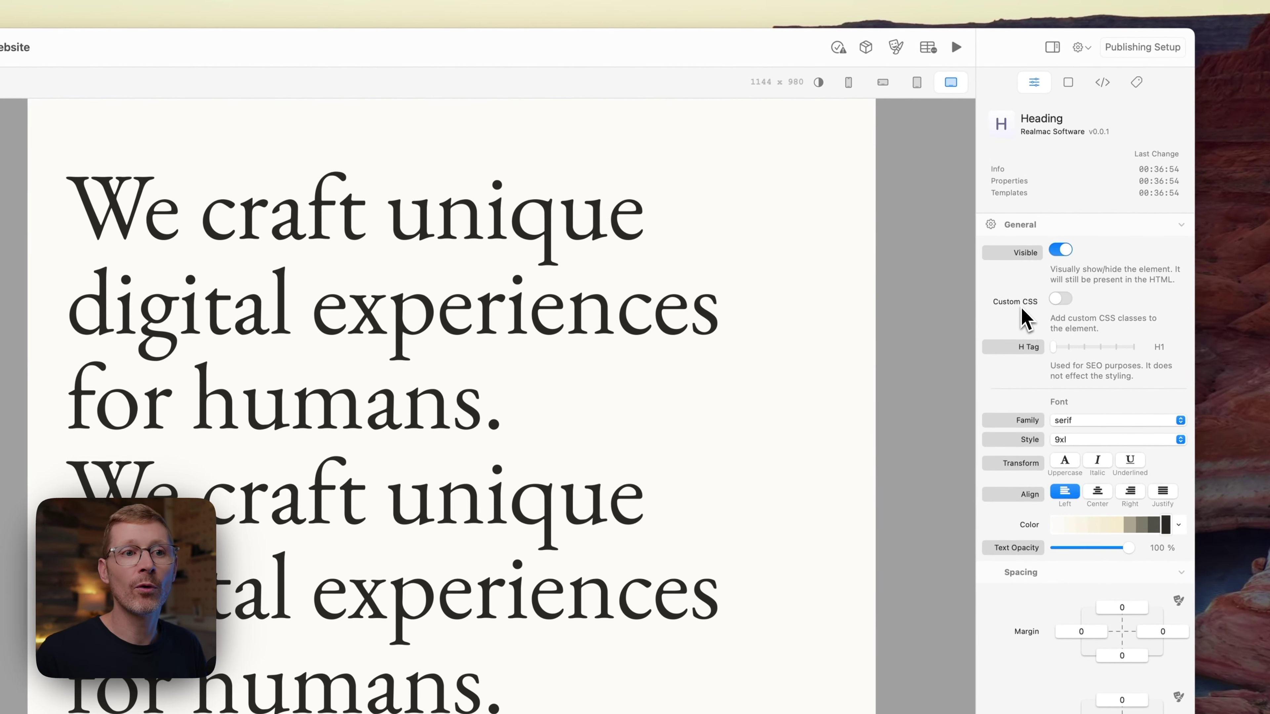
left_click(626, 503)
key("Delete")
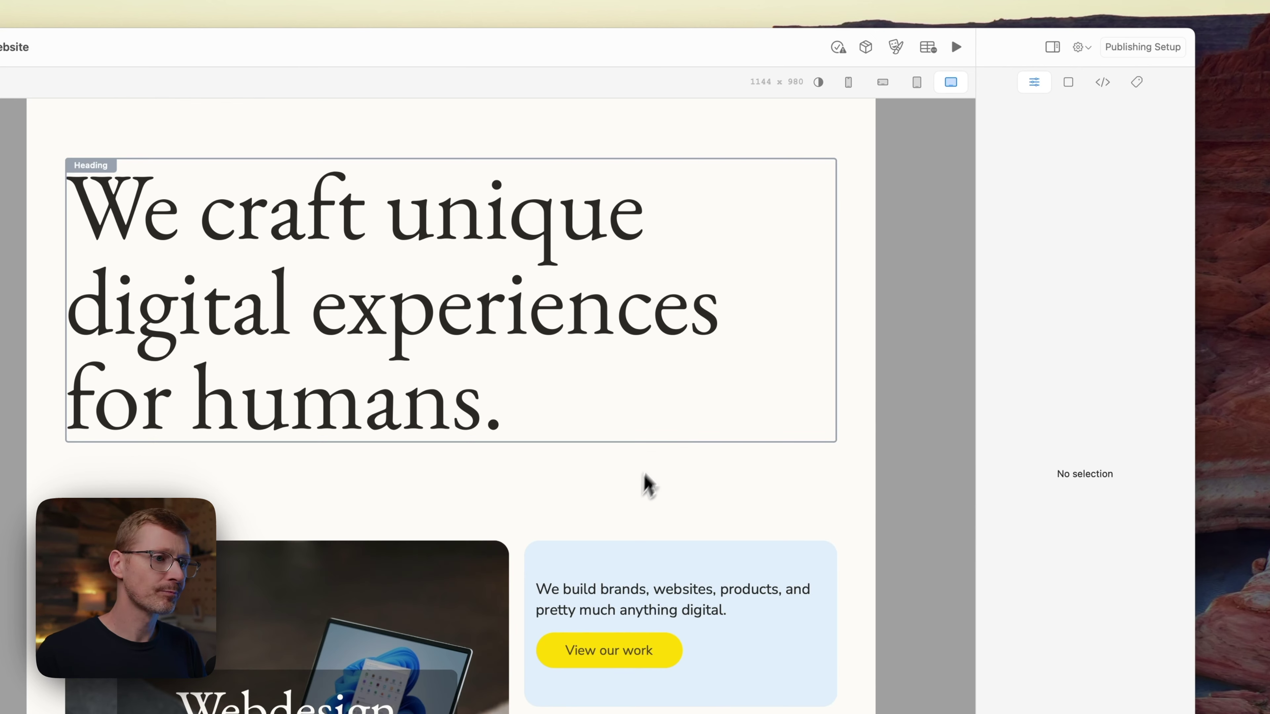
Select the hero heading and resize the desktop preview to check how the heading and the grid below it reflow
left_click(660, 320)
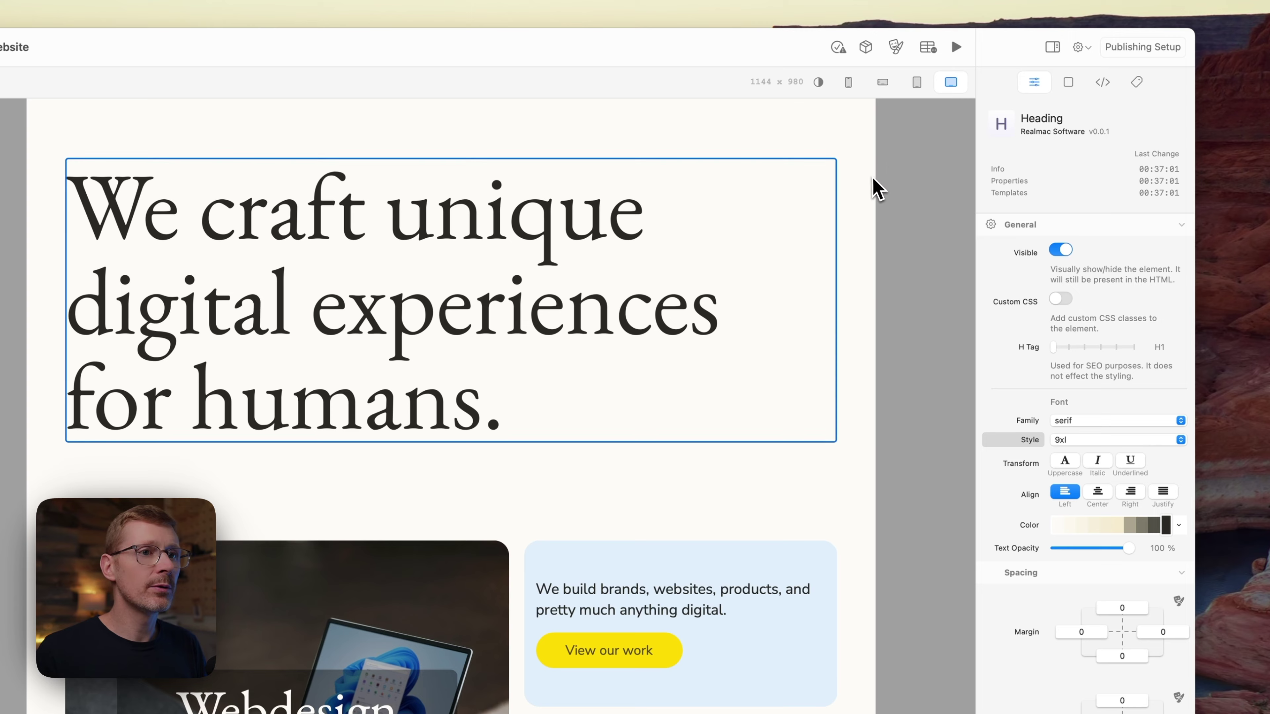
mouse_move(874, 180)
left_mouse_down()
mouse_move(607, 188)
mouse_move(864, 184)
left_mouse_up()
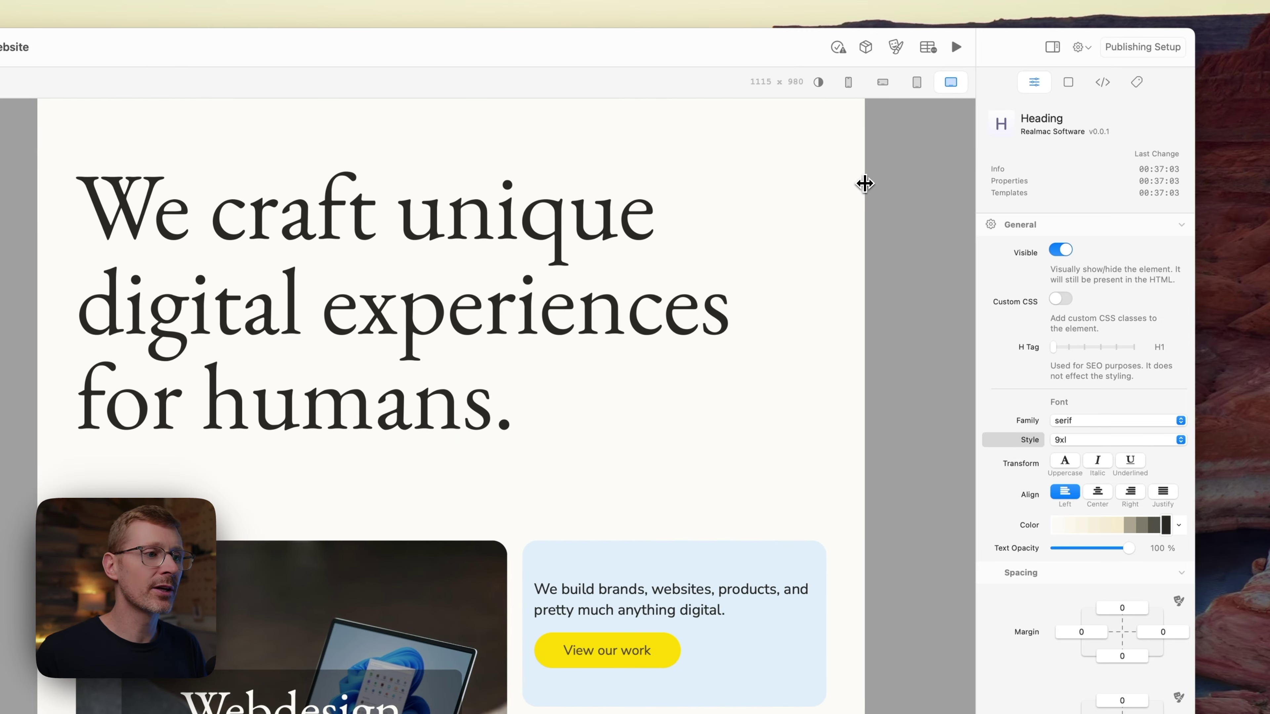
scroll(587, 468, "down", 4)
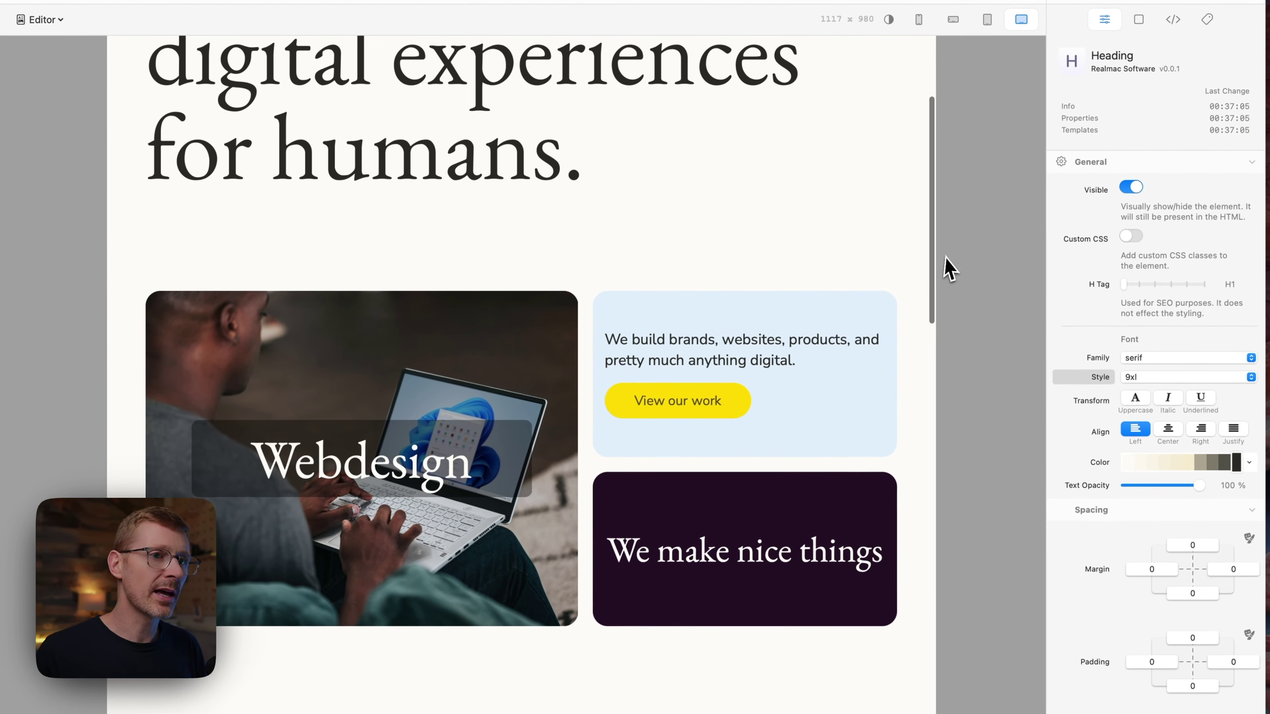
mouse_move(919, 294)
left_mouse_down()
mouse_move(901, 283)
mouse_move(736, 286)
mouse_move(777, 261)
mouse_move(975, 261)
mouse_move(770, 274)
mouse_move(940, 290)
mouse_move(910, 299)
mouse_move(924, 281)
left_mouse_up()
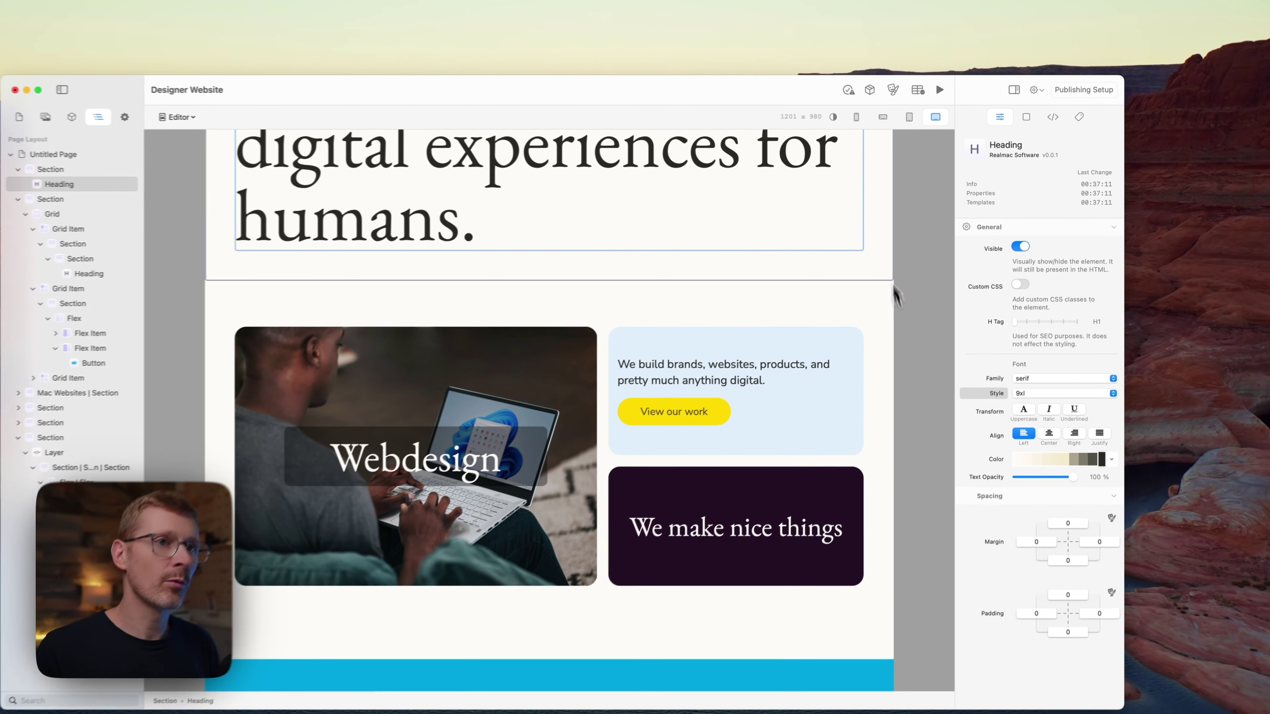
In the portrait phone view, try the 3xl font style on the Webdesign heading, then set it to 2xl
left_click(889, 125)
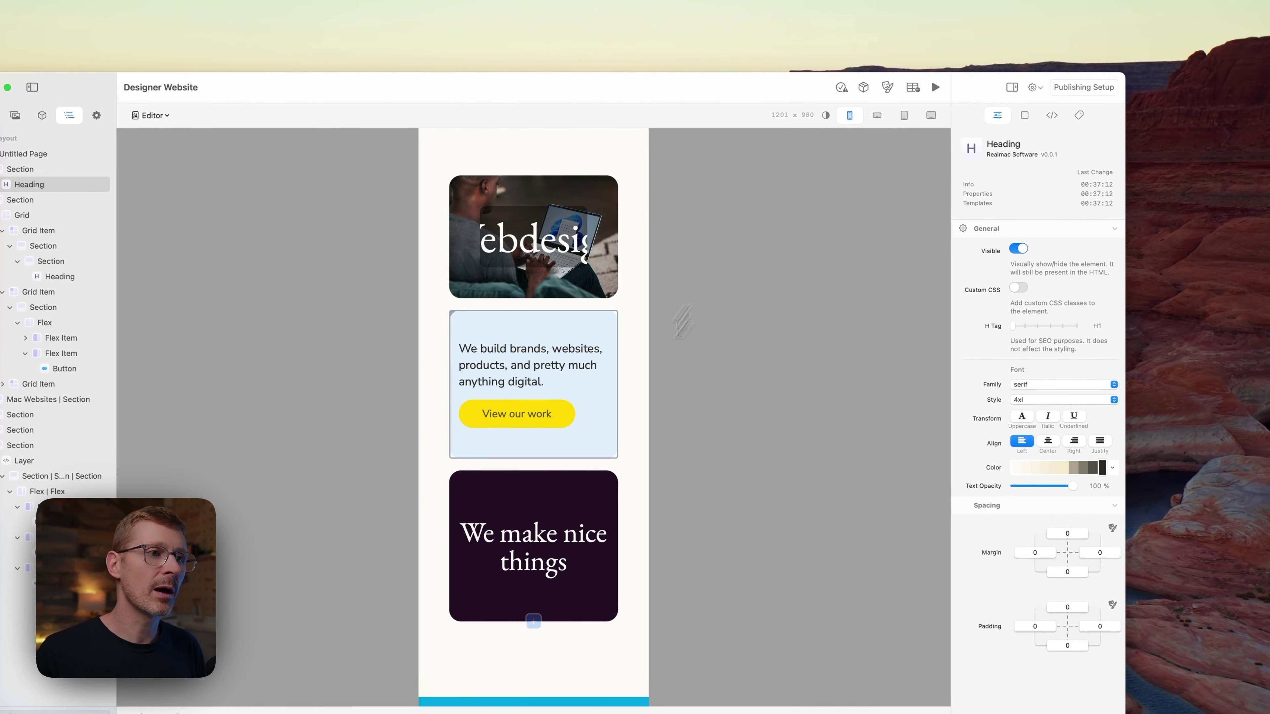
left_click(570, 239)
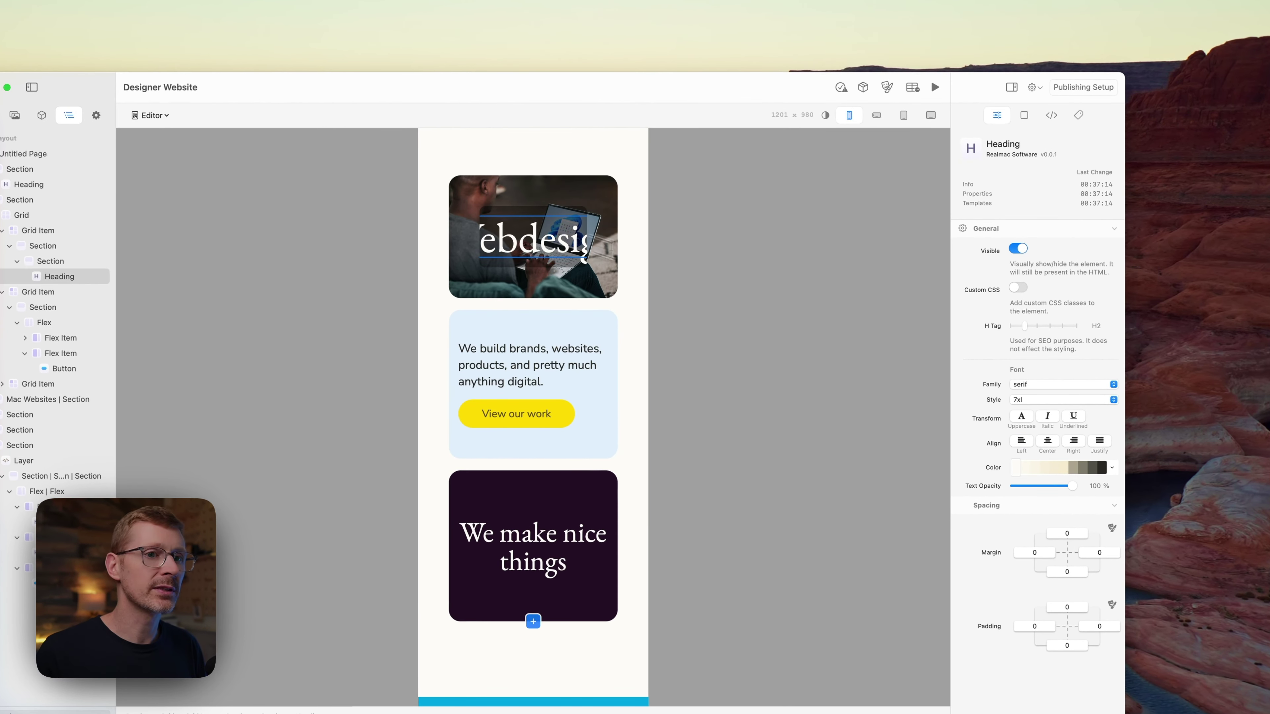
left_click(1045, 401)
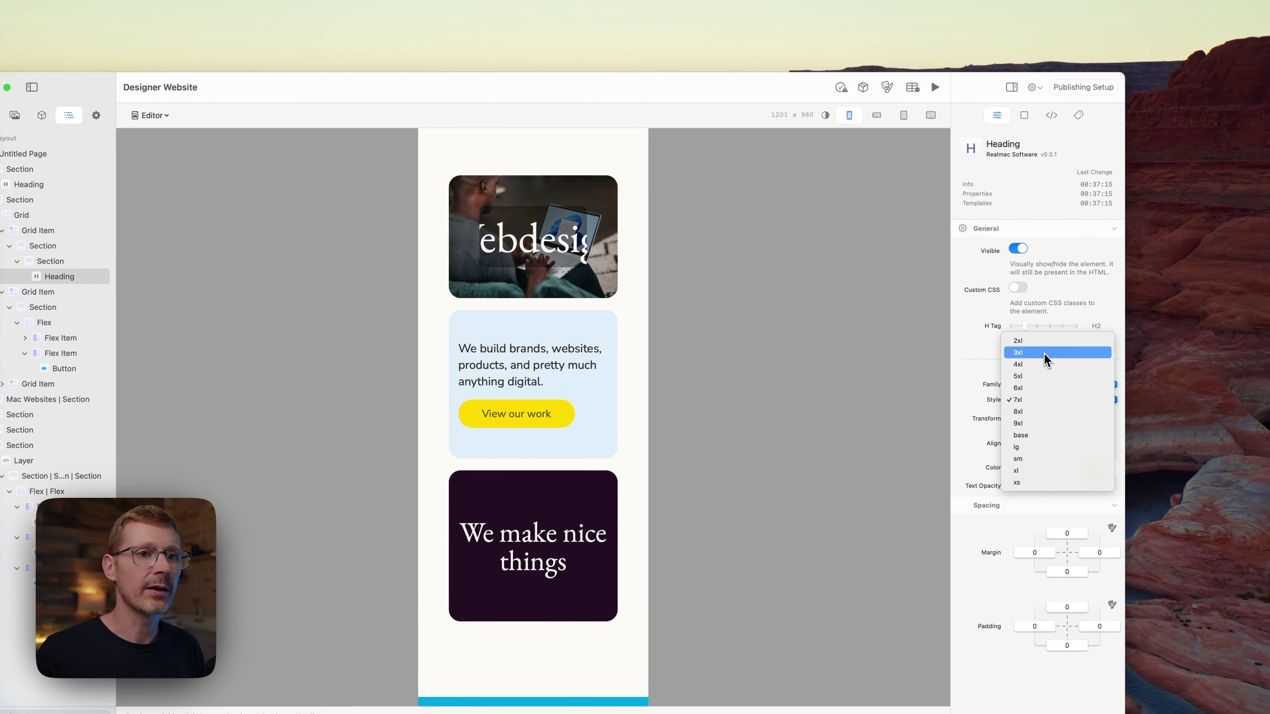
left_click(1045, 353)
left_click(1045, 401)
left_click(1045, 389)
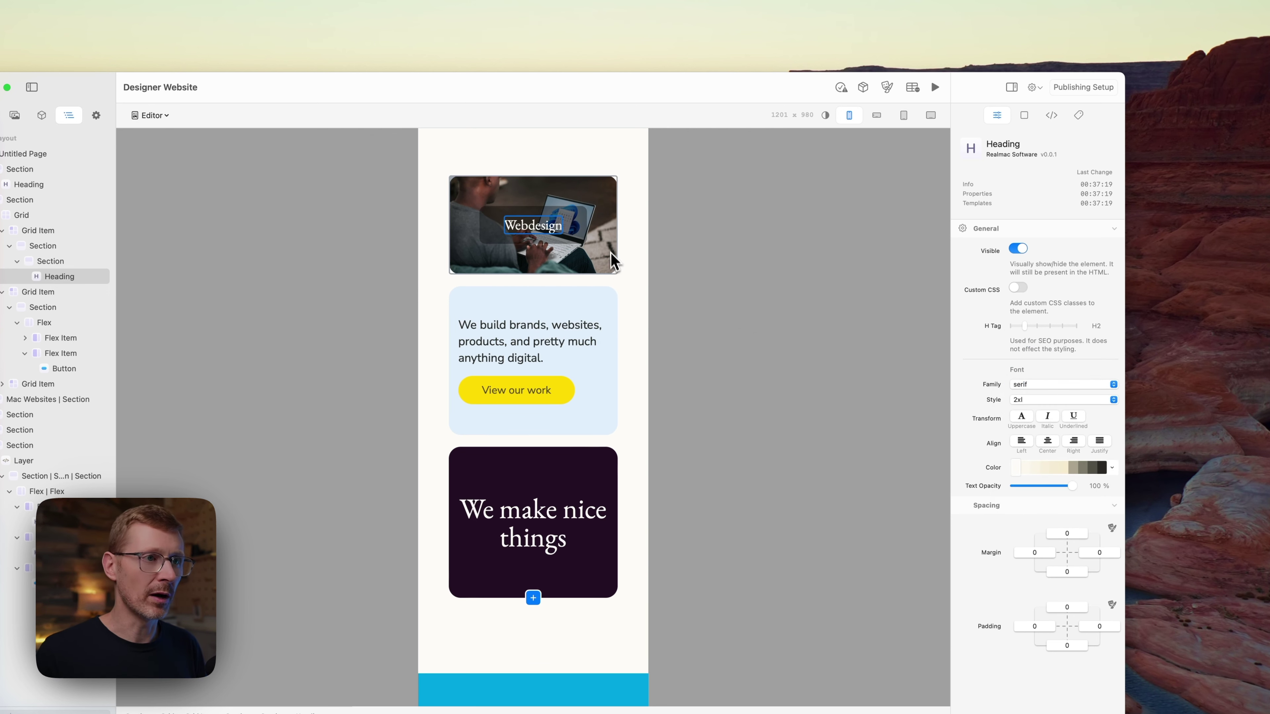
Check the Webdesign heading at the landscape phone size, then set its font style to 4xl for the portrait tablet size
left_click(876, 115)
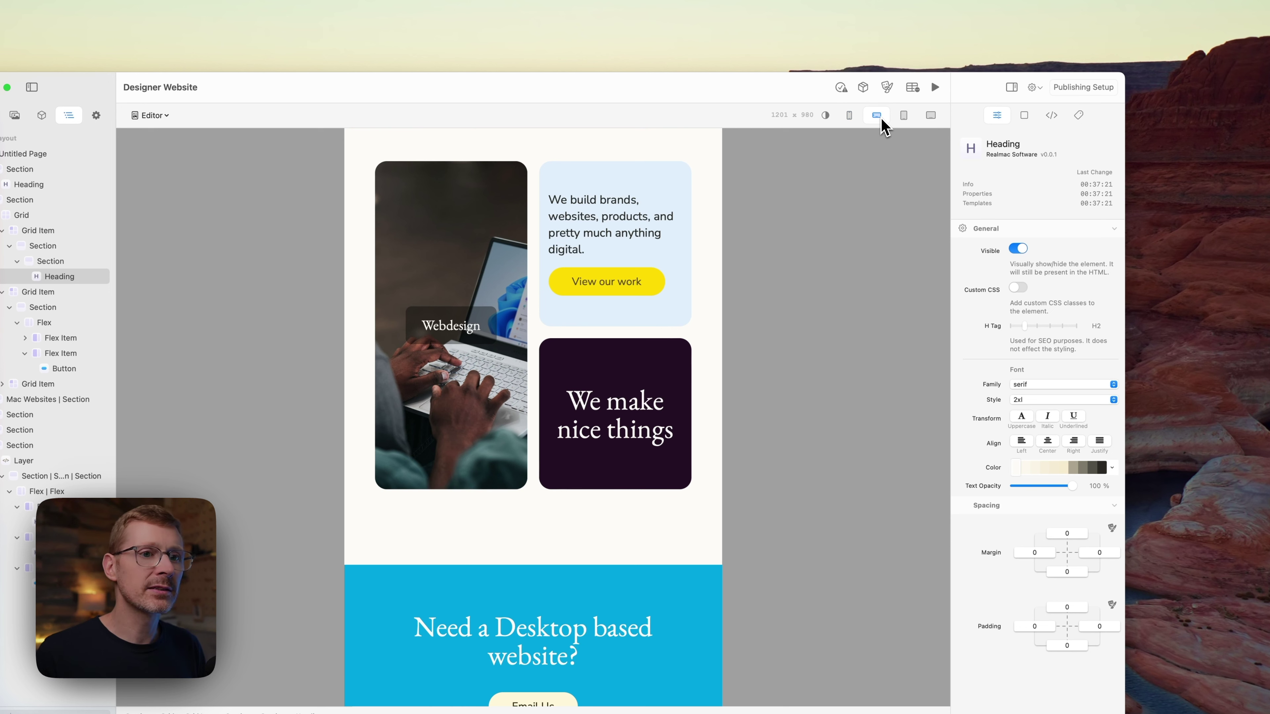
left_click(904, 116)
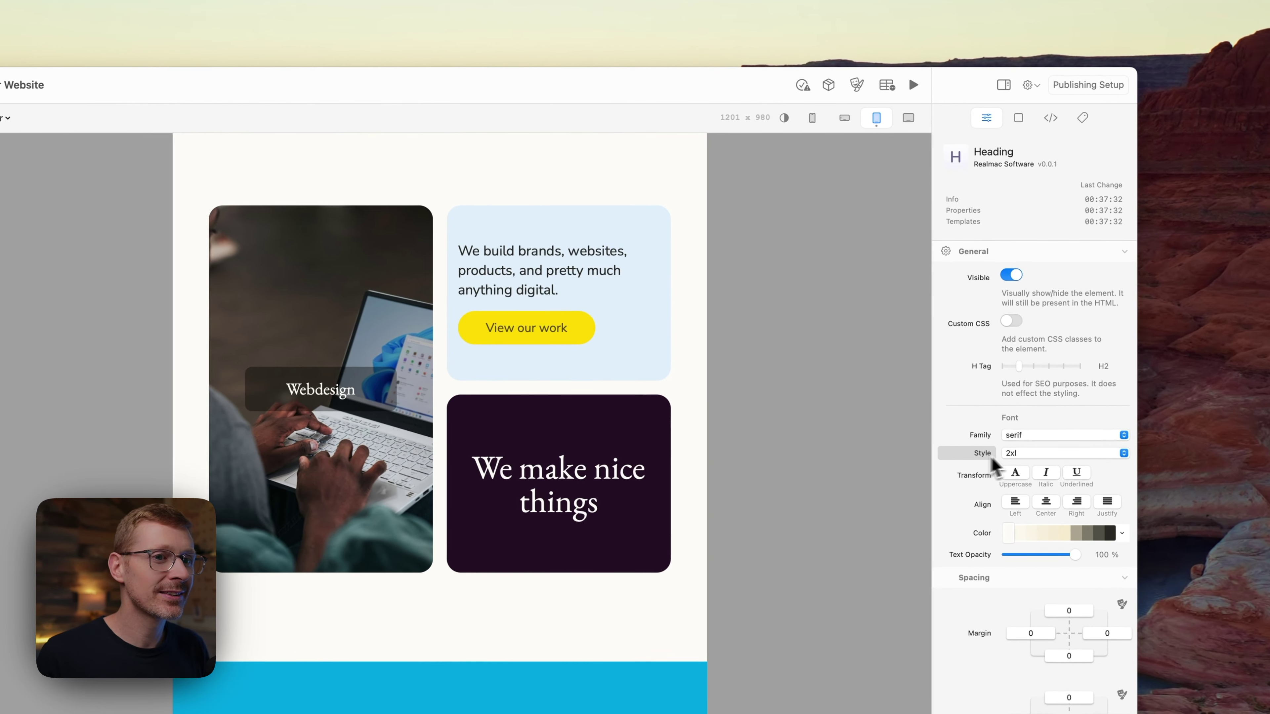
left_click(1025, 400)
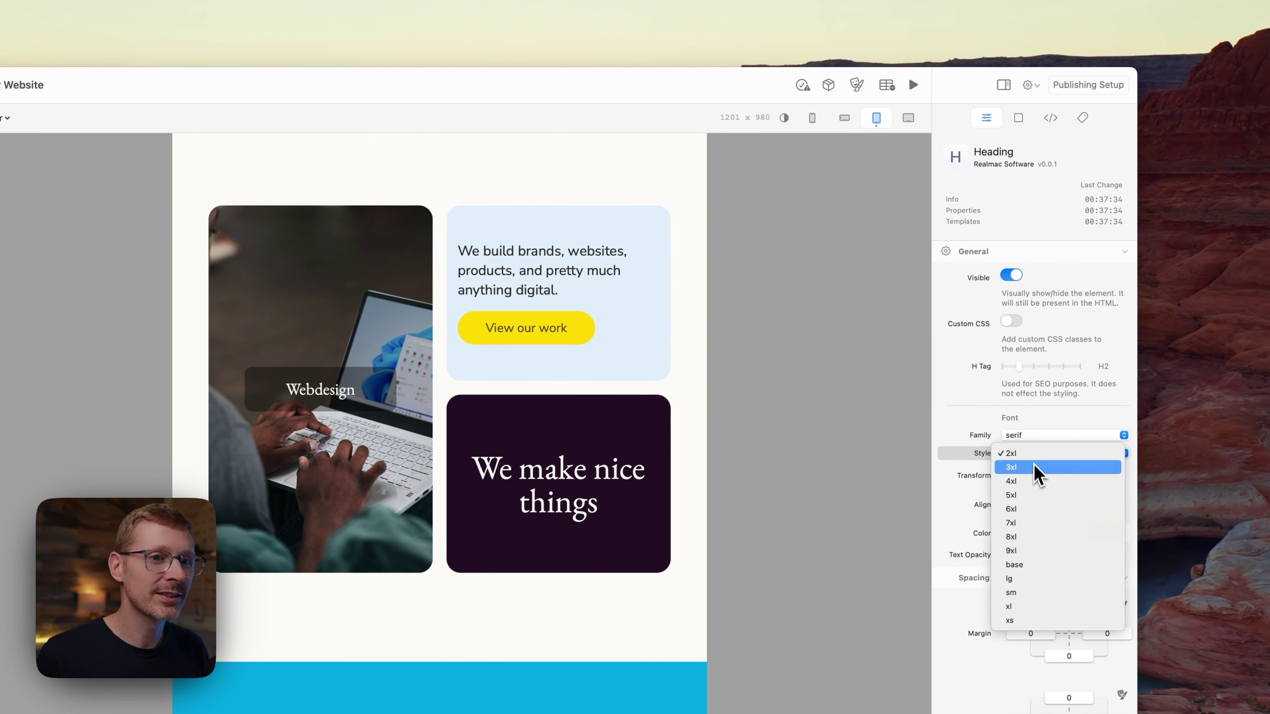
left_click(1038, 482)
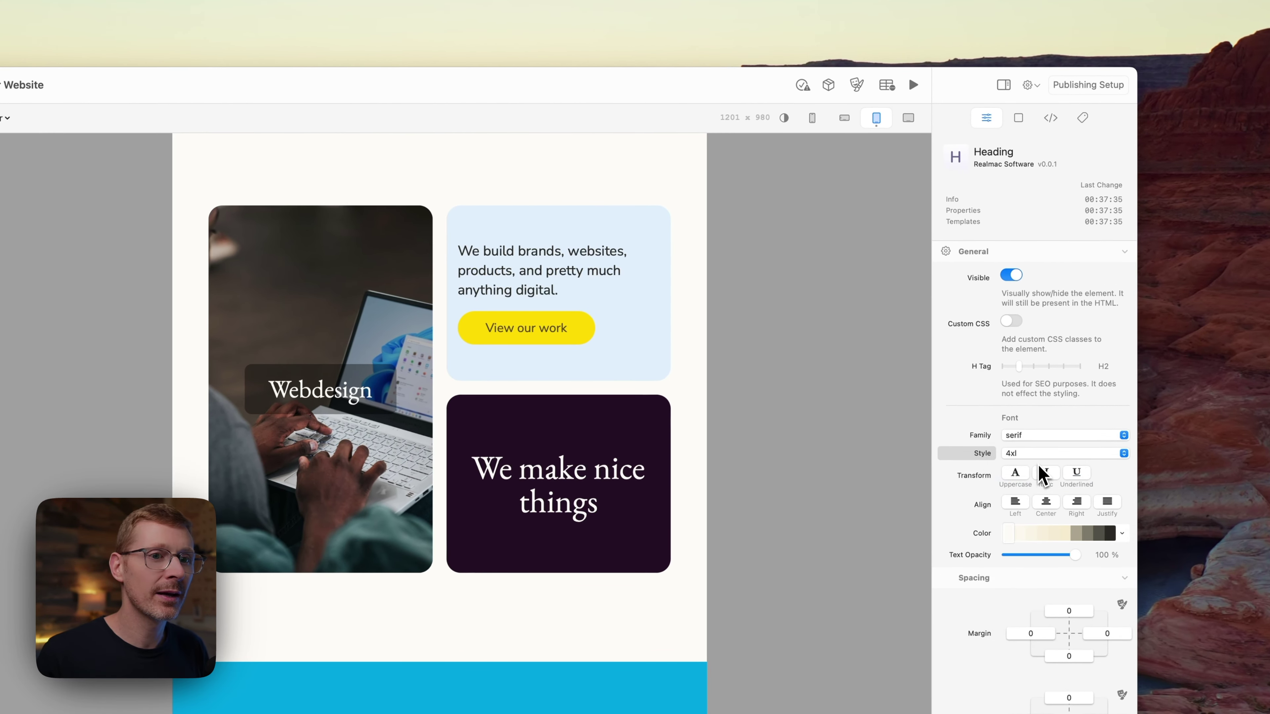
In the desktop view, try the 8xl font style on the Webdesign heading, then set it to 7xl
left_click(908, 118)
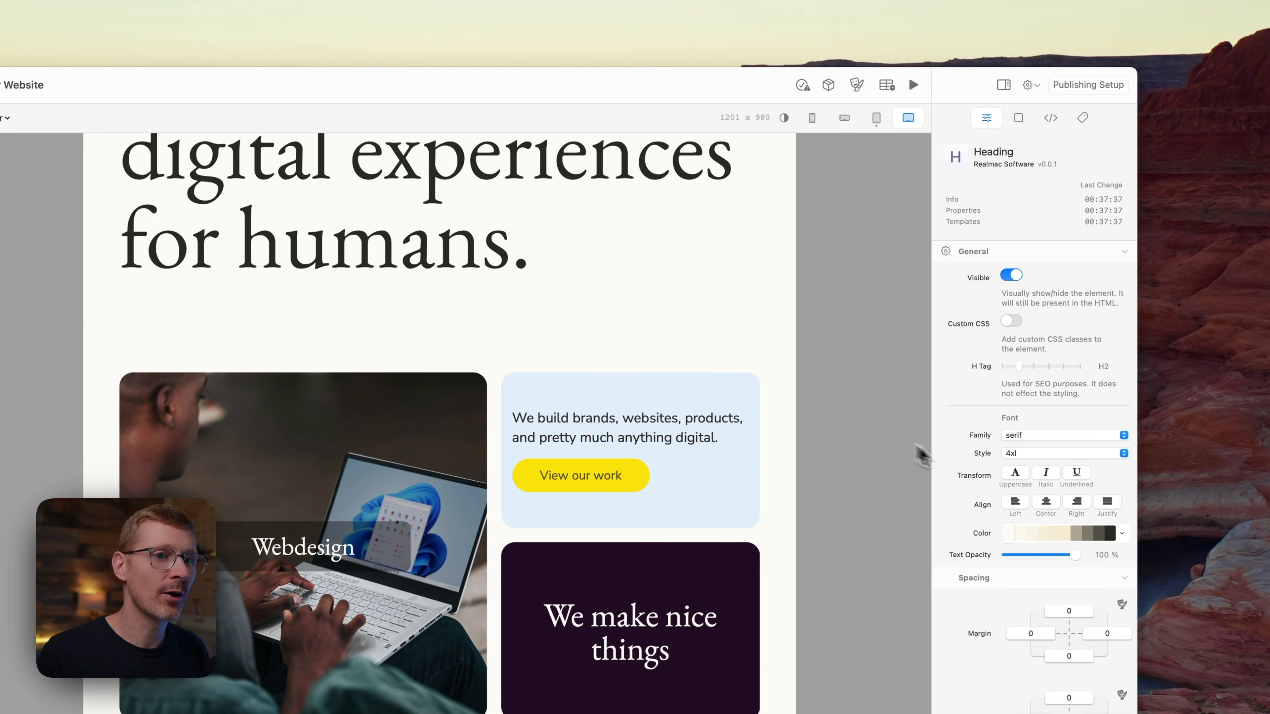
left_click(1014, 453)
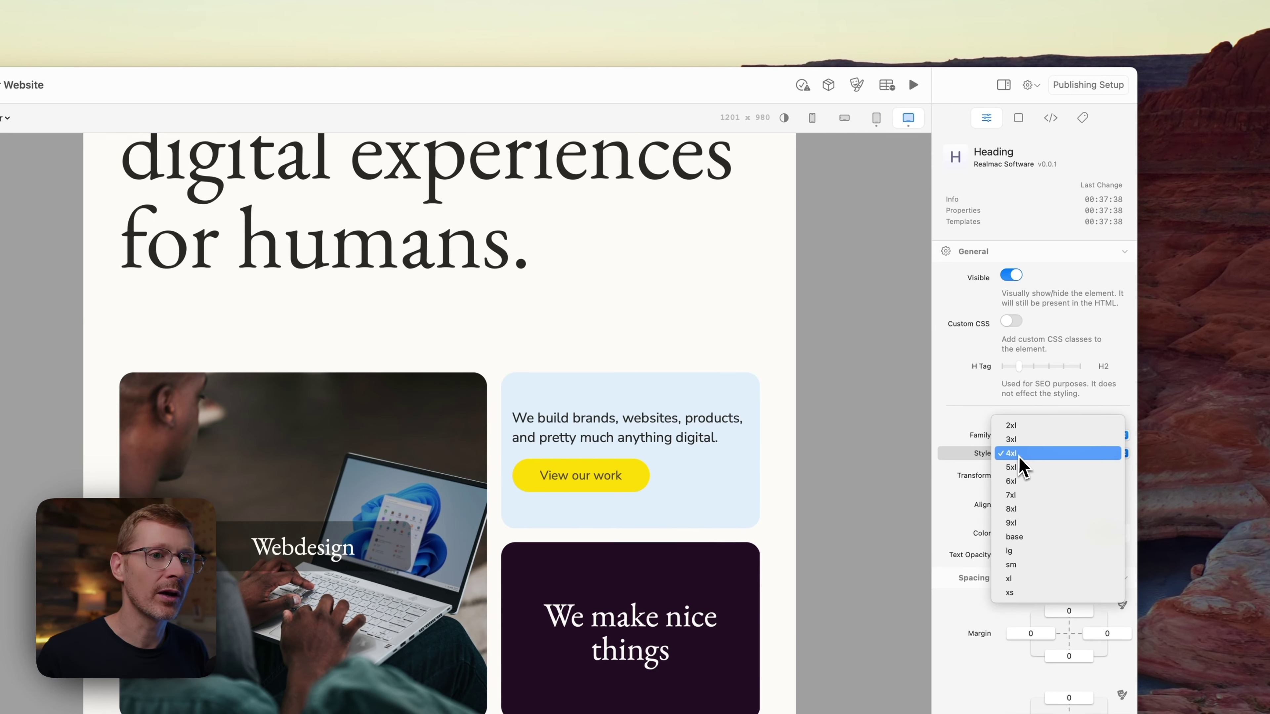
left_click(1033, 510)
left_click(1020, 453)
left_click(1025, 439)
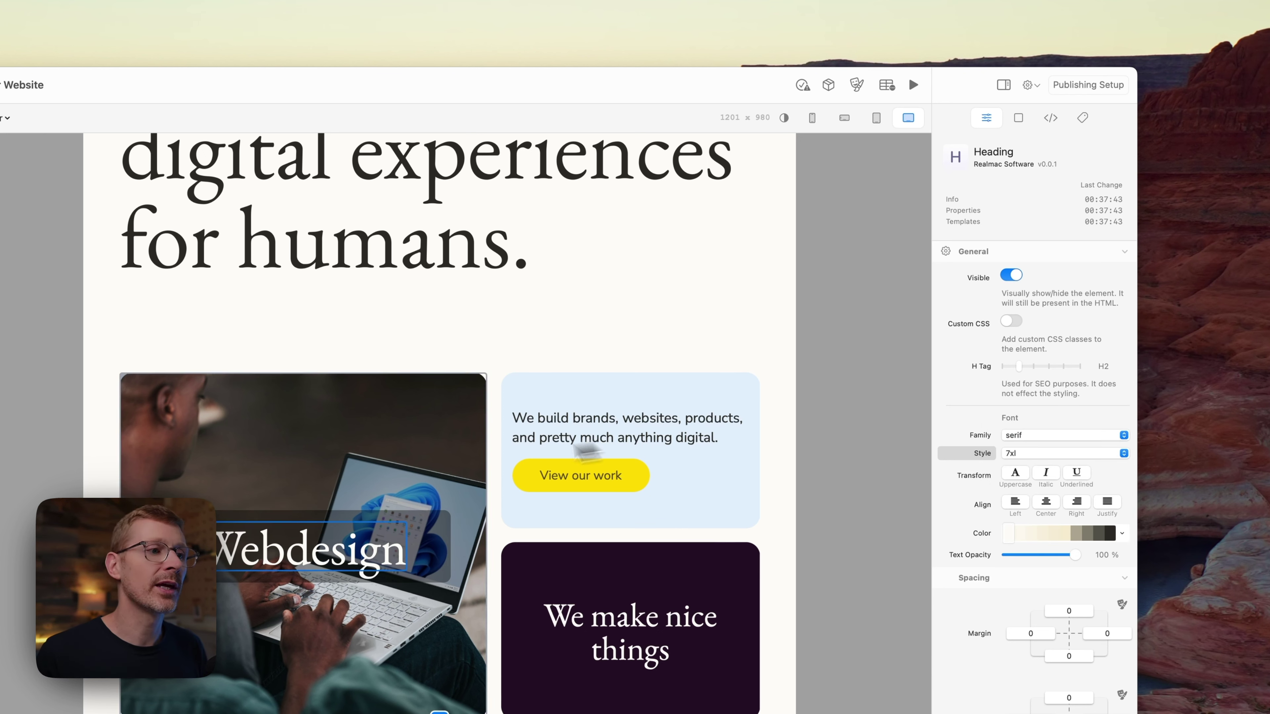
Set the Webdesign heading's font family to body for the portrait tablet size
left_click(874, 122)
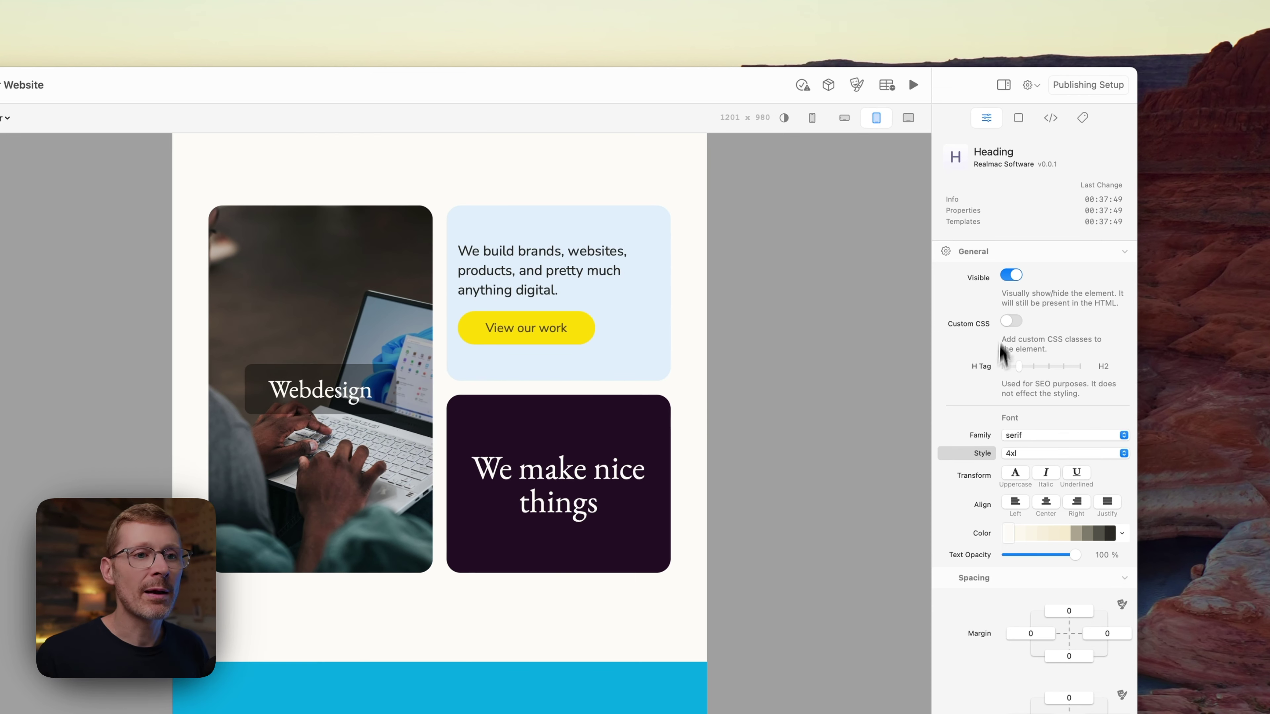
left_click(1049, 436)
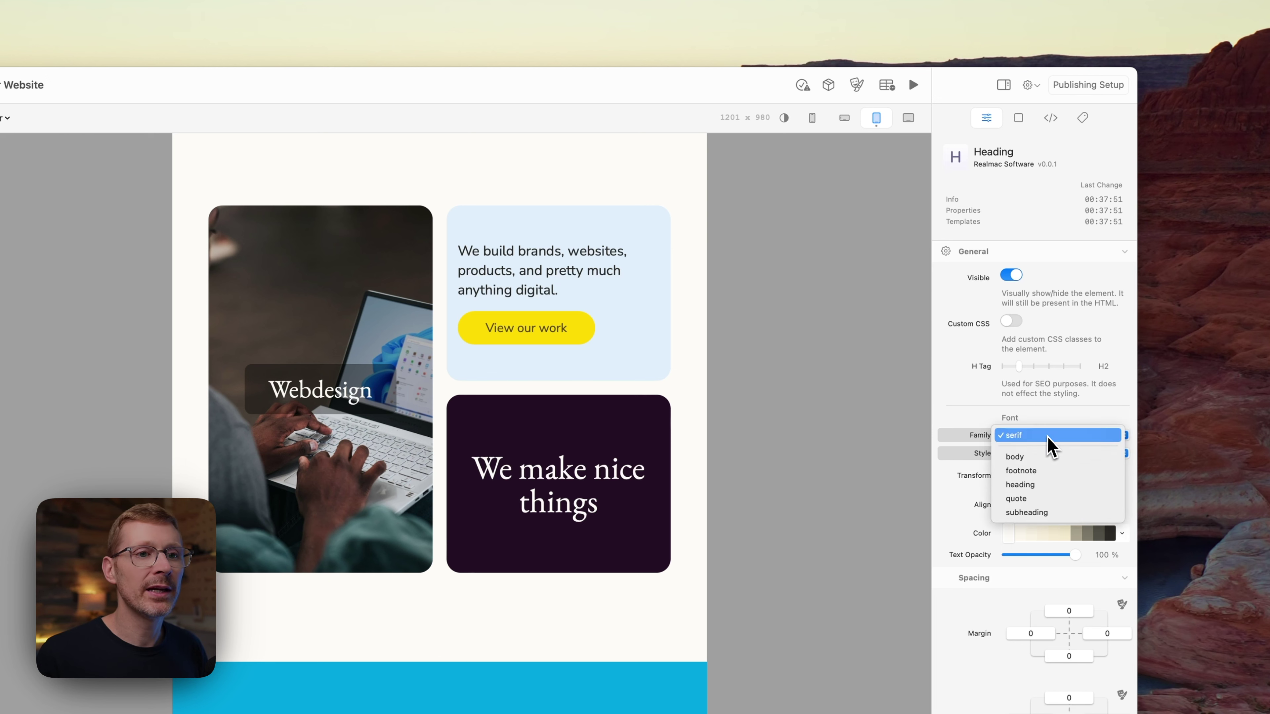
left_click(1051, 462)
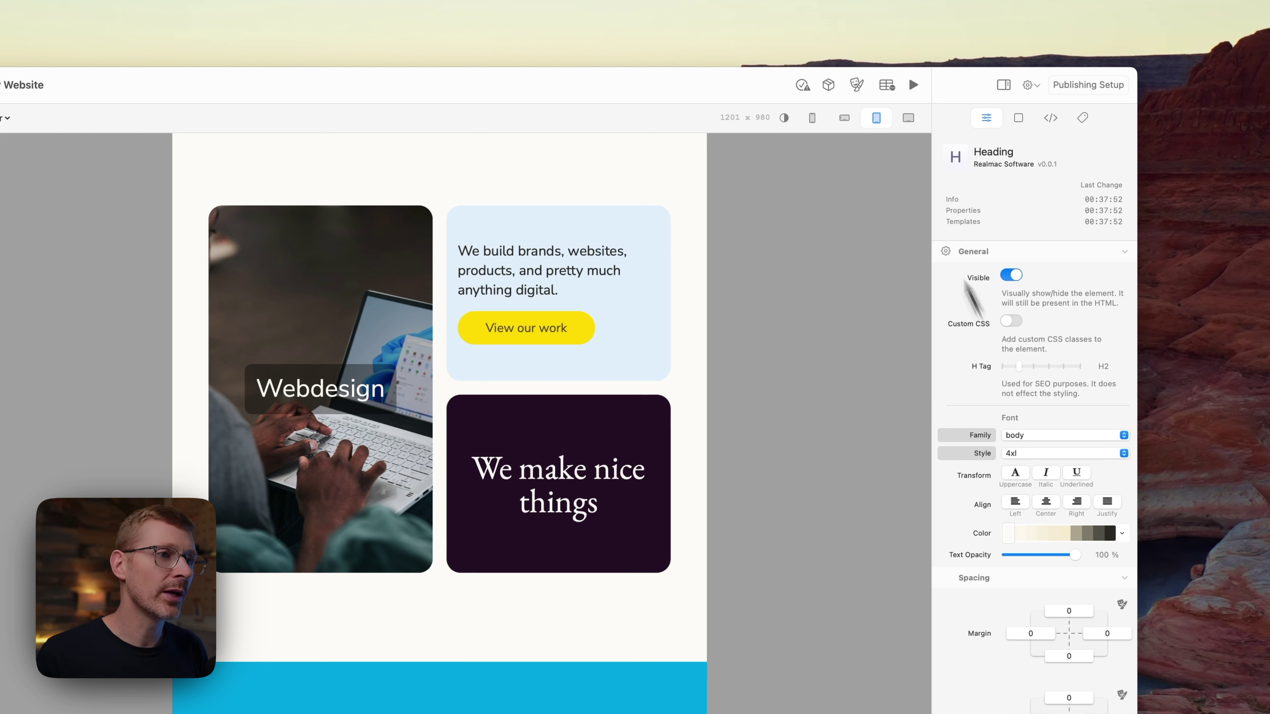
Compare the Webdesign heading's font family at the landscape phone and portrait tablet sizes, then reset the portrait tablet's font family override
left_click(845, 120)
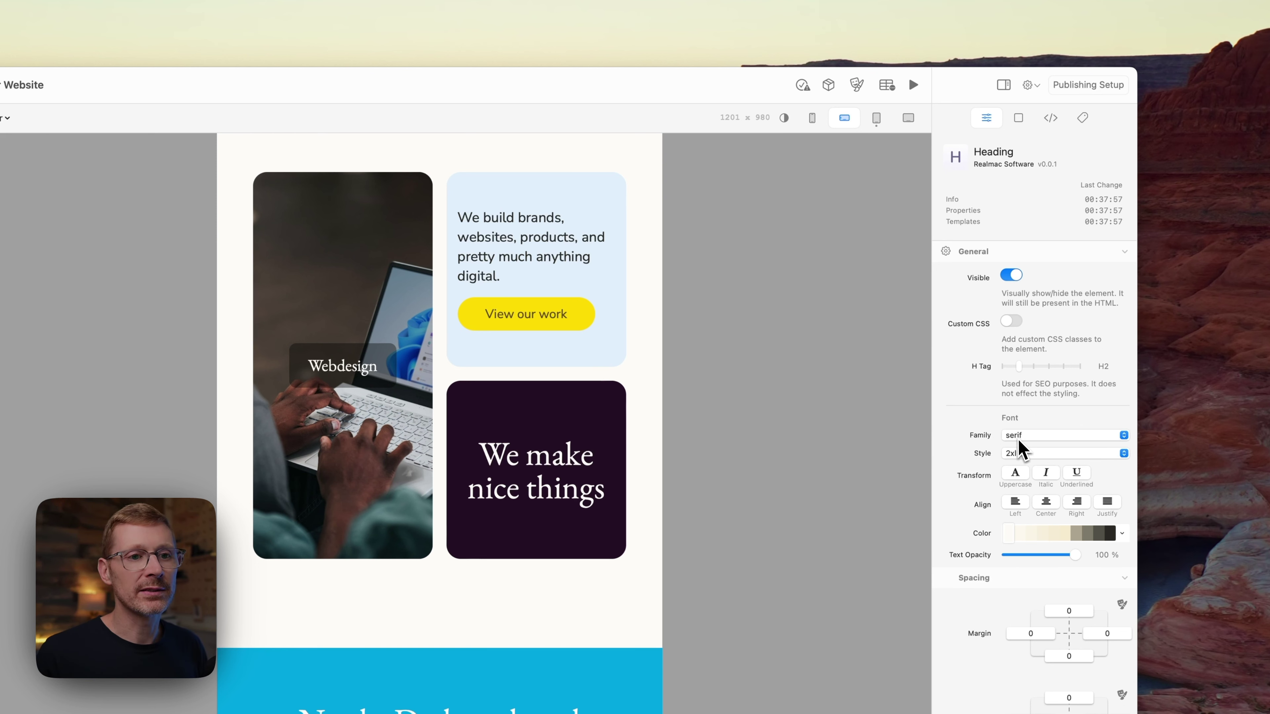
left_click(877, 120)
left_click(1025, 436)
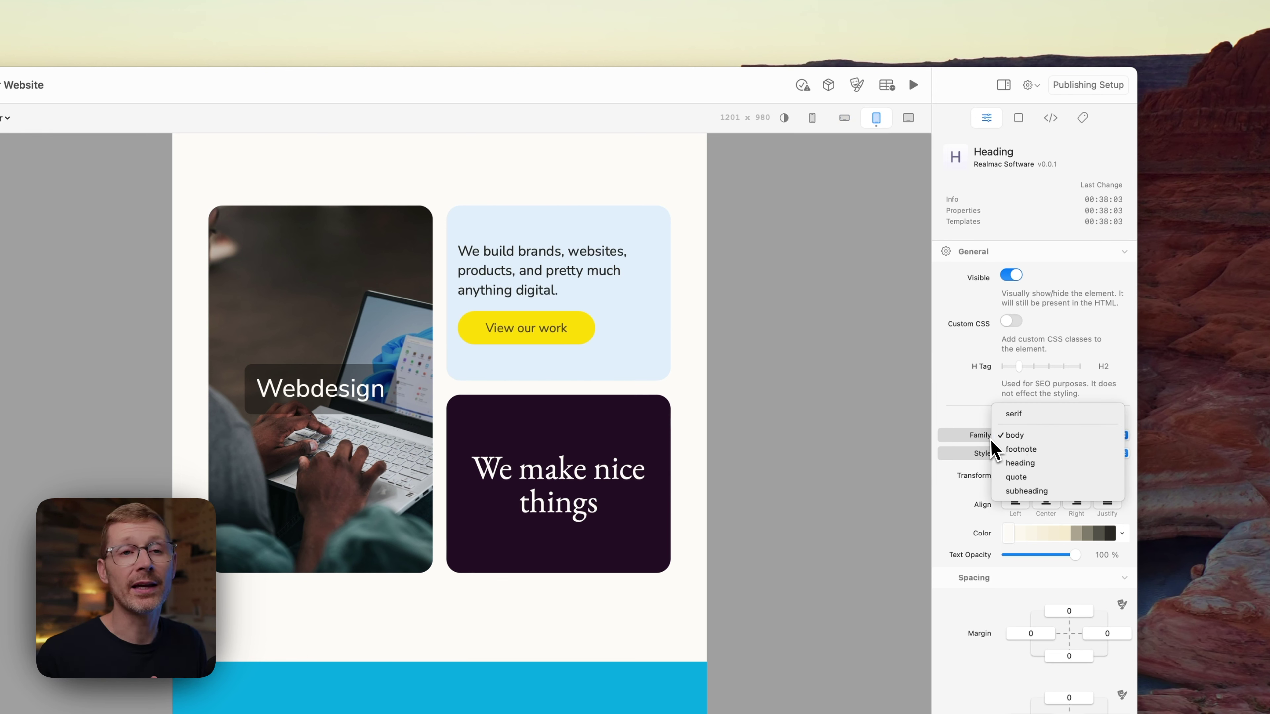
left_click(916, 443)
left_click(847, 118)
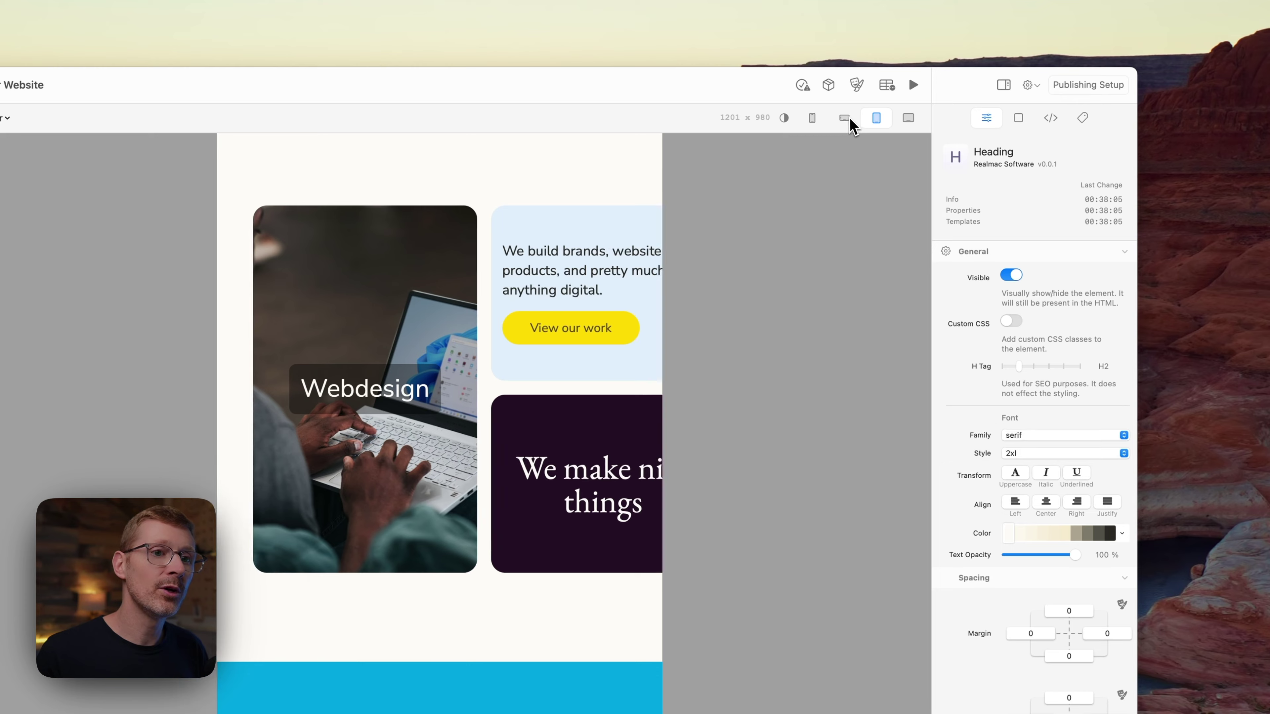
left_click(876, 118)
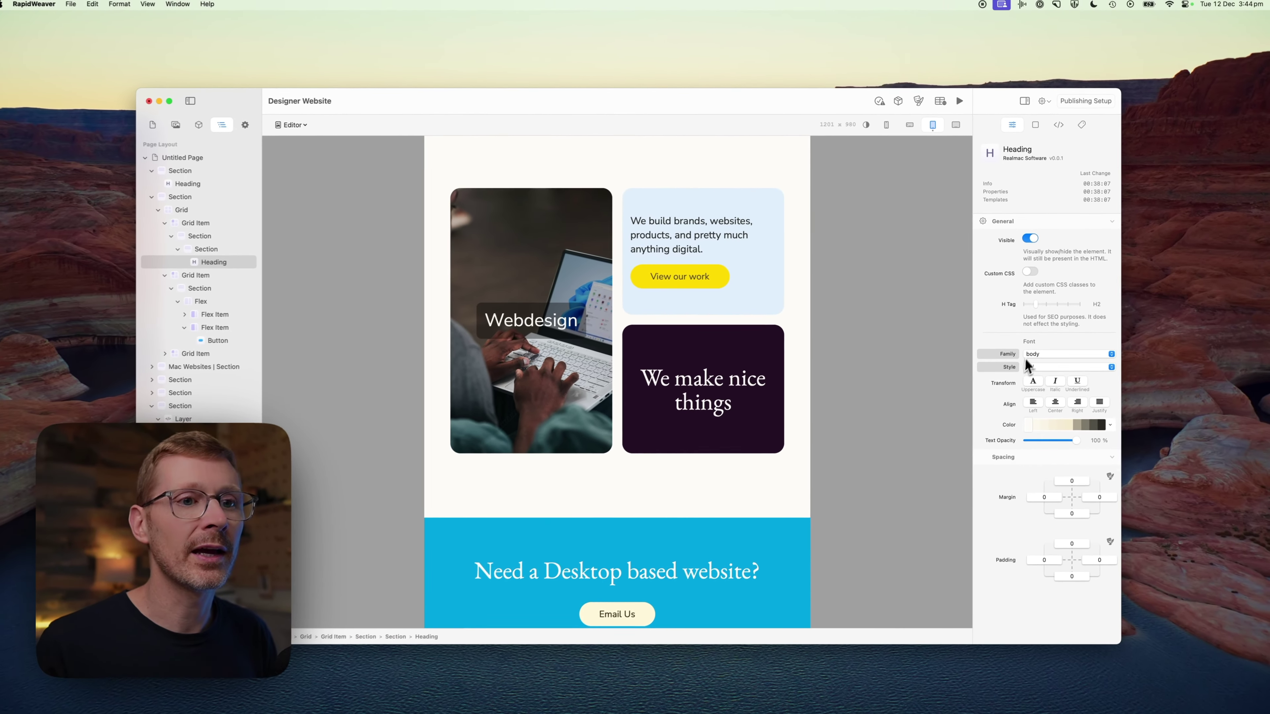
left_click(1006, 352)
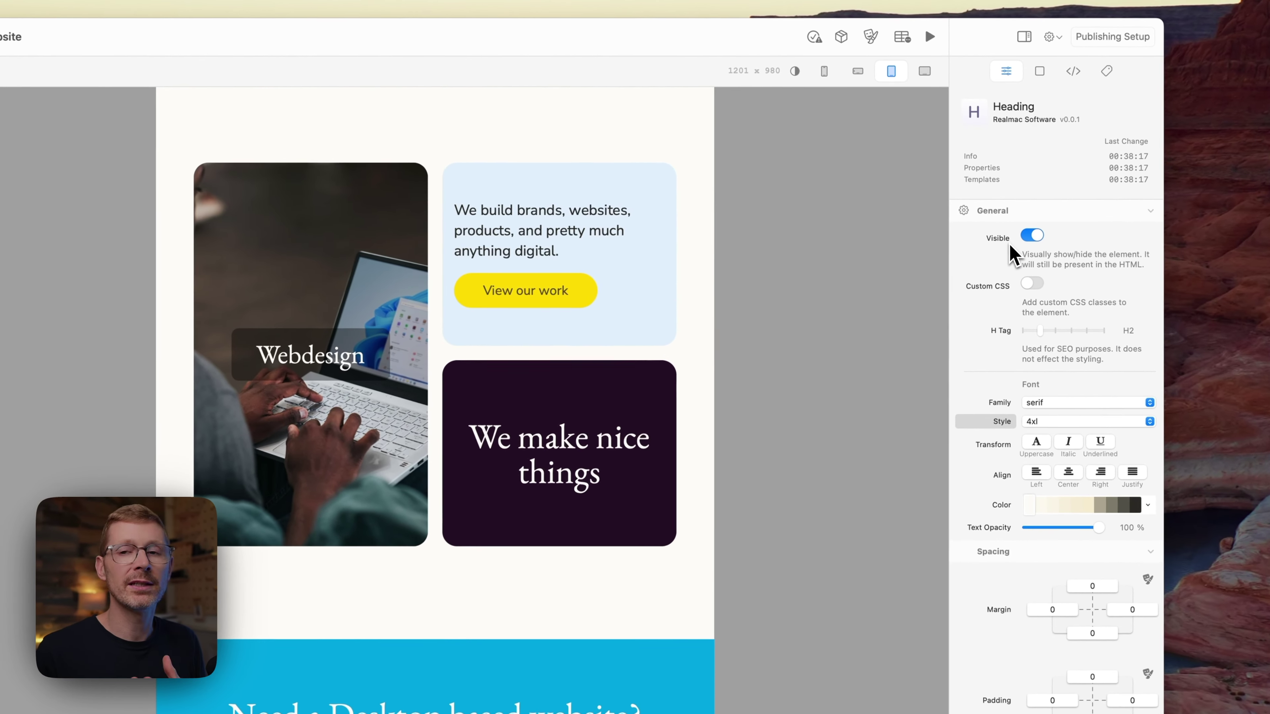
Select the blue Mac Websites section and check its layout at the landscape and portrait phone sizes
scroll(630, 355, "down", 5)
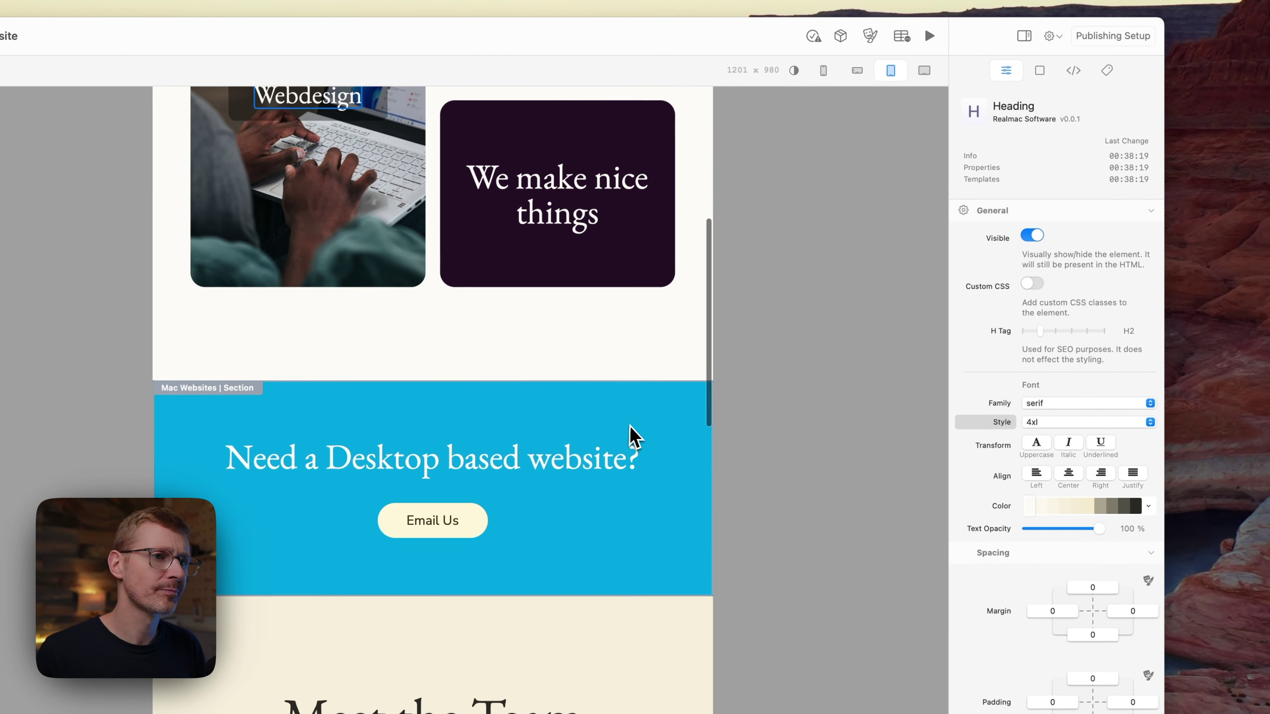
left_click(634, 417)
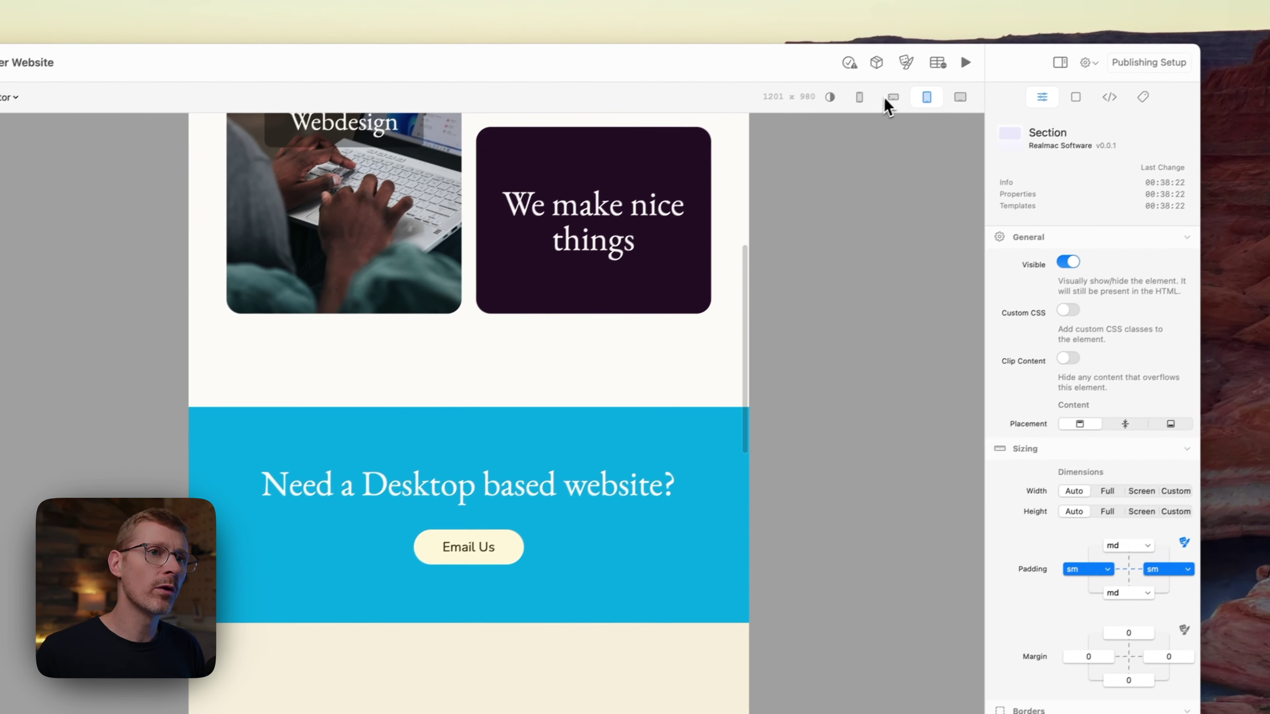
left_click(993, 23)
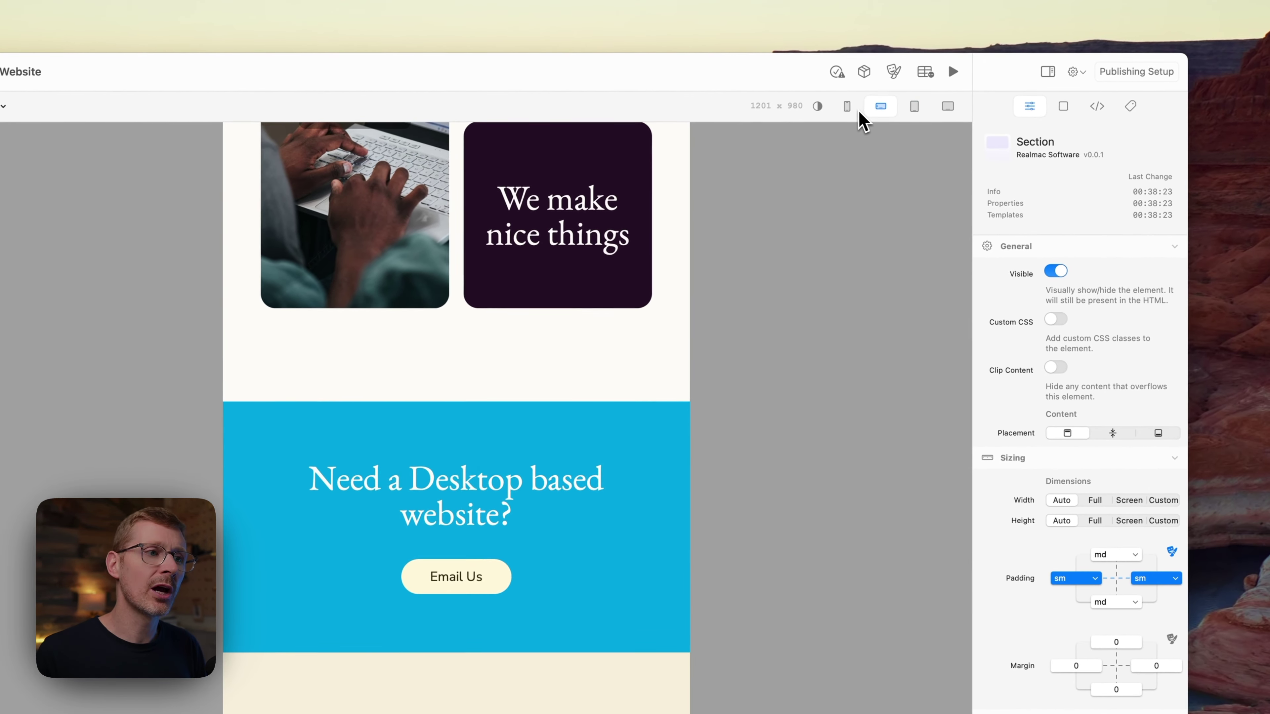
left_click(960, 23)
left_click(994, 23)
left_click(846, 108)
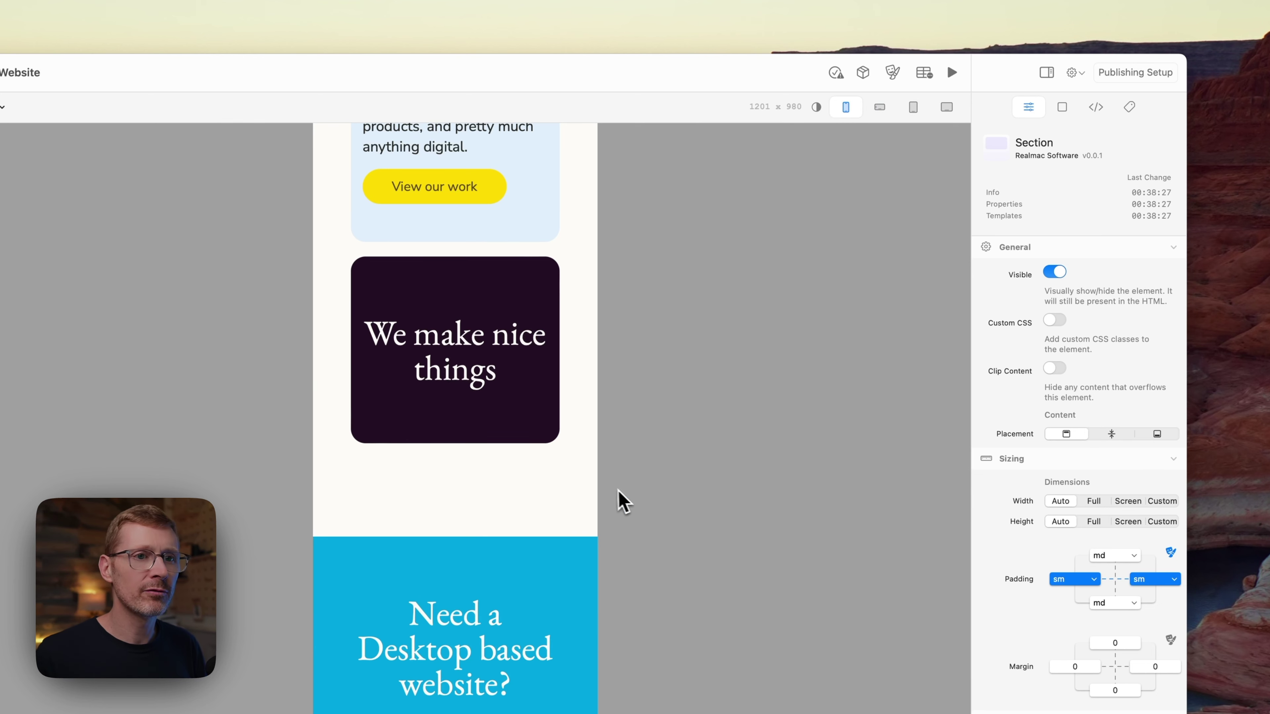
scroll(584, 496, "down", 3)
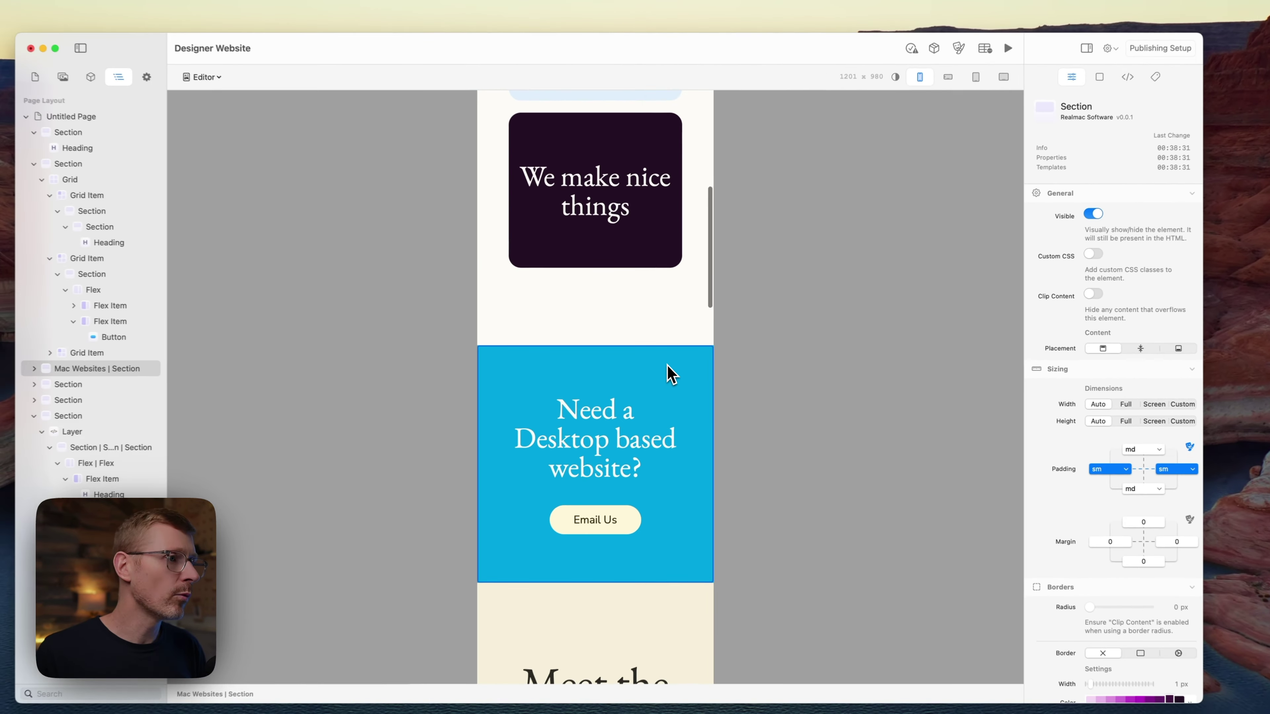
Expand the Mac Websites section's structure and hide the section at the portrait phone size
left_click(73, 365)
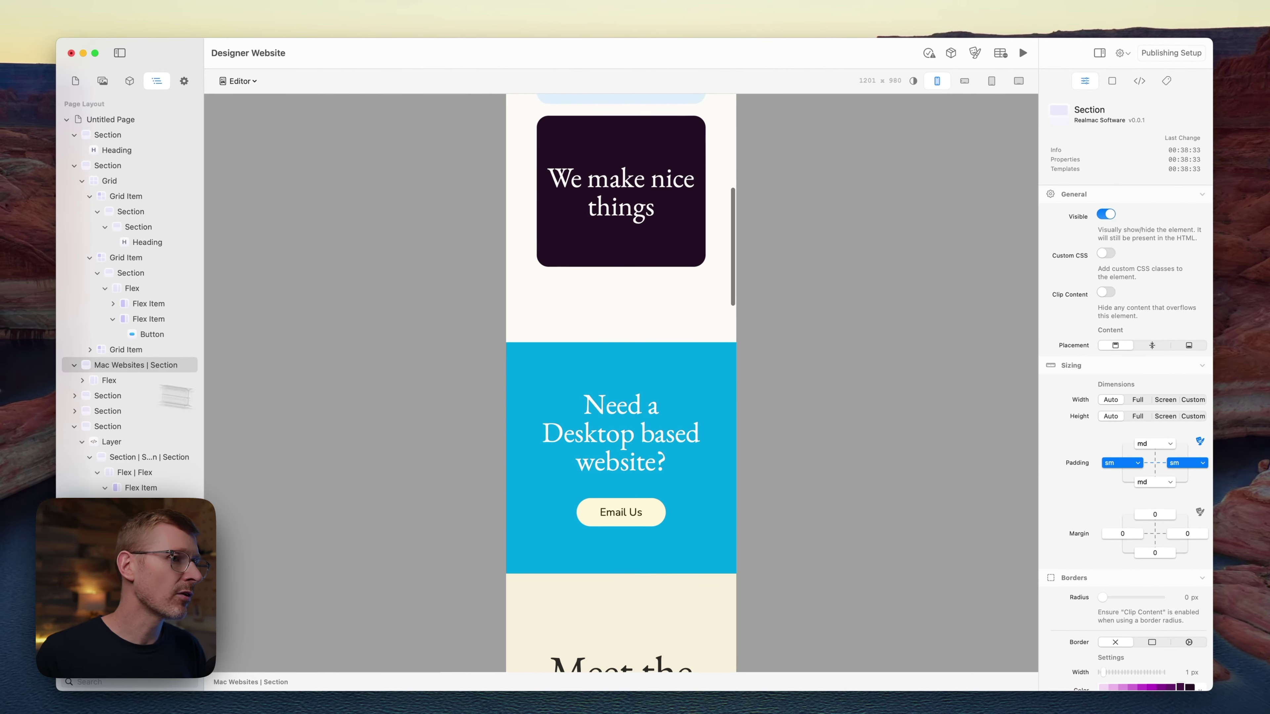
left_click(618, 481)
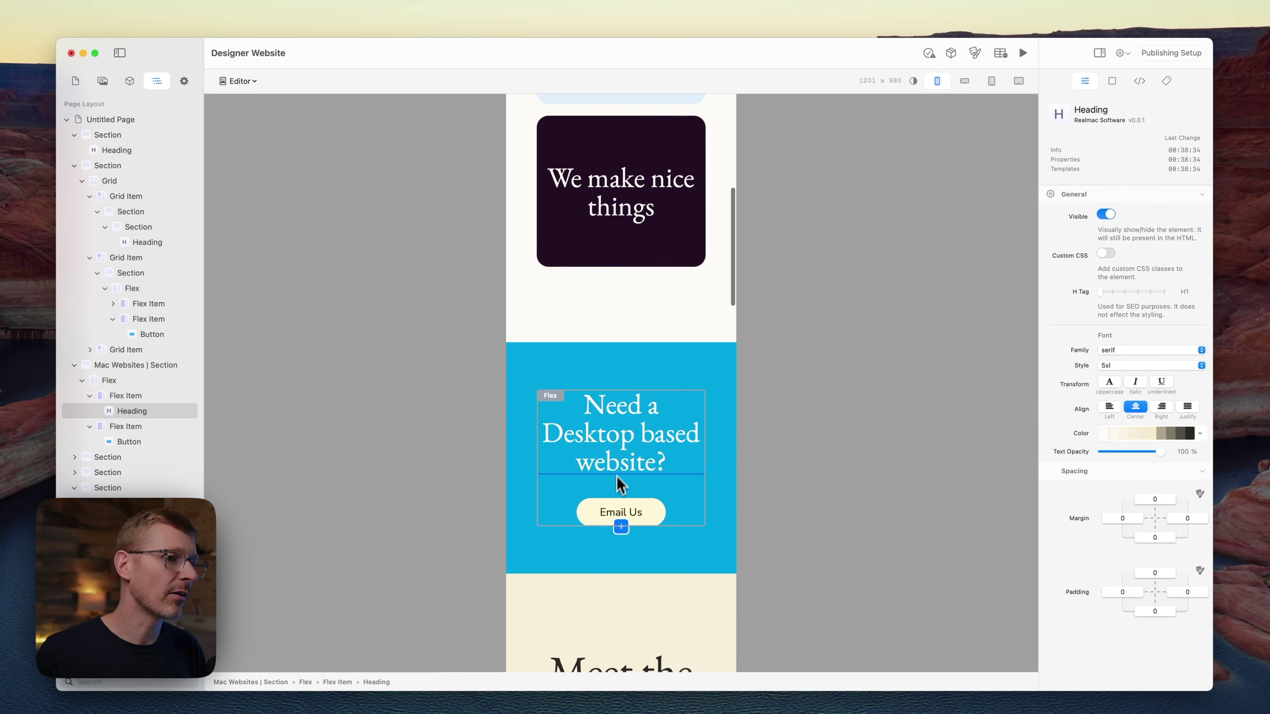
left_click(629, 368)
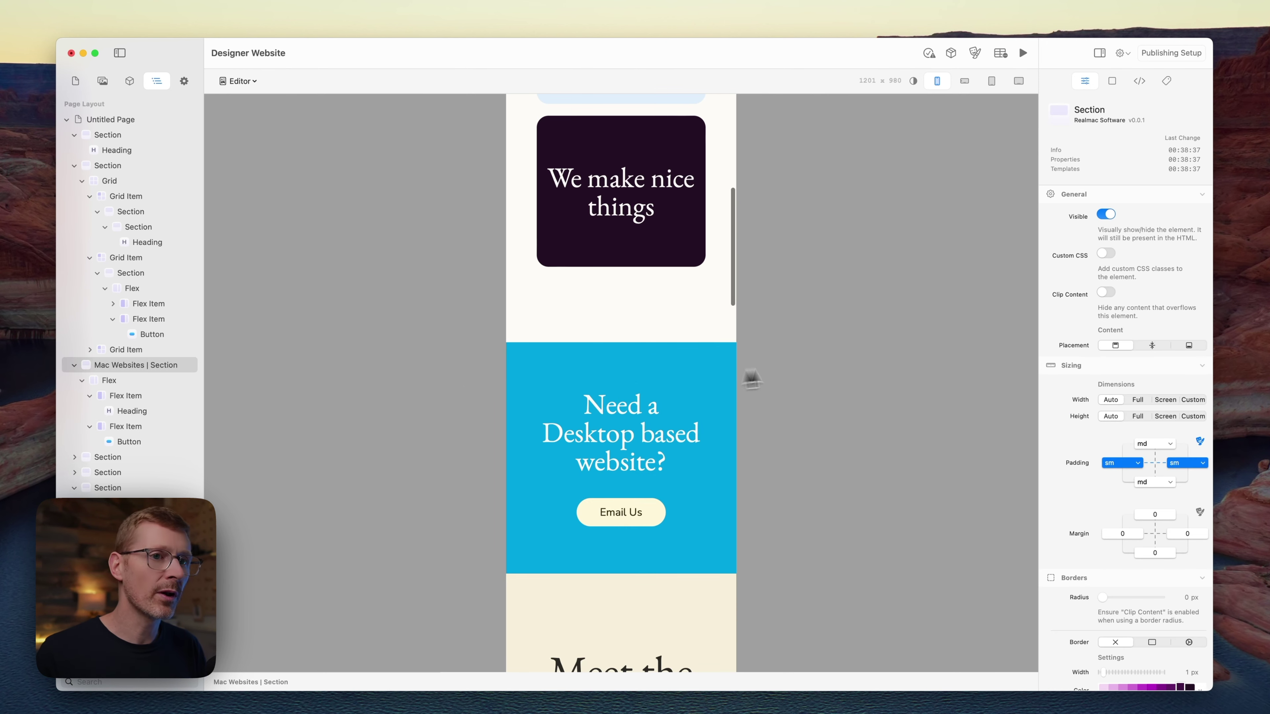
left_click(1106, 215)
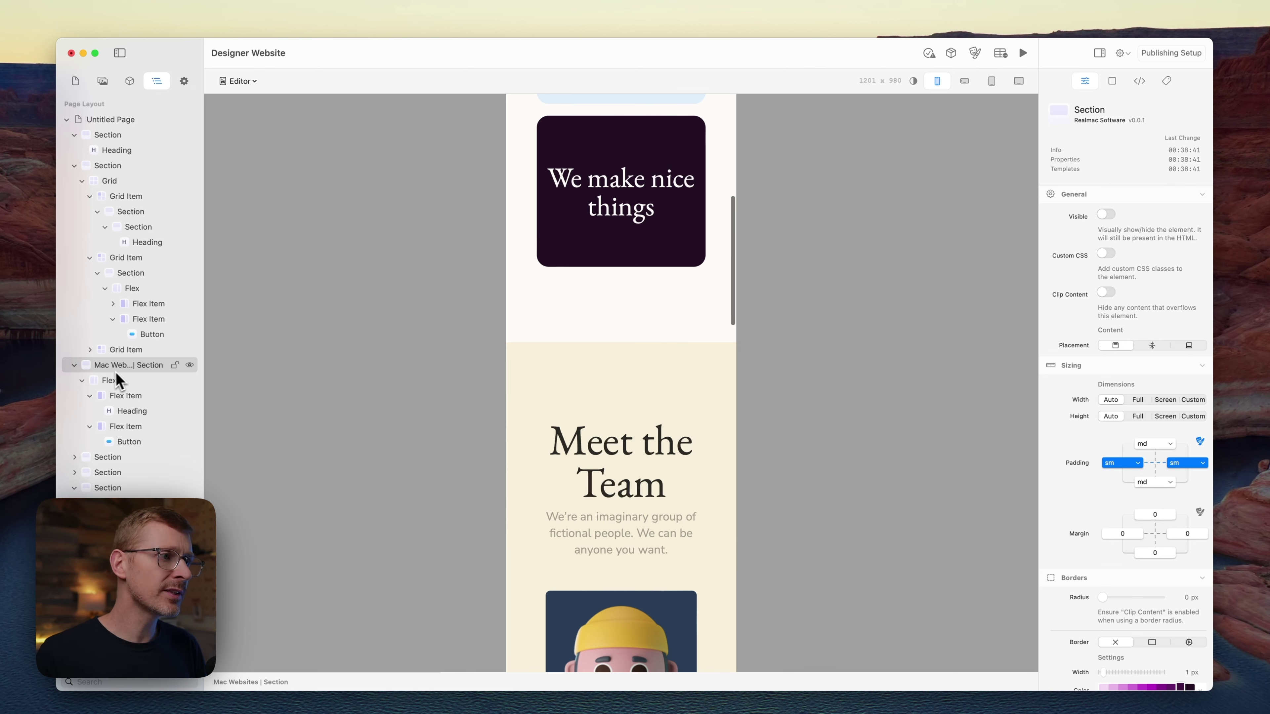
Make the Mac Websites section visible from the portrait tablet size, checking it while widening the page preview to 1243 pixels
left_click(992, 82)
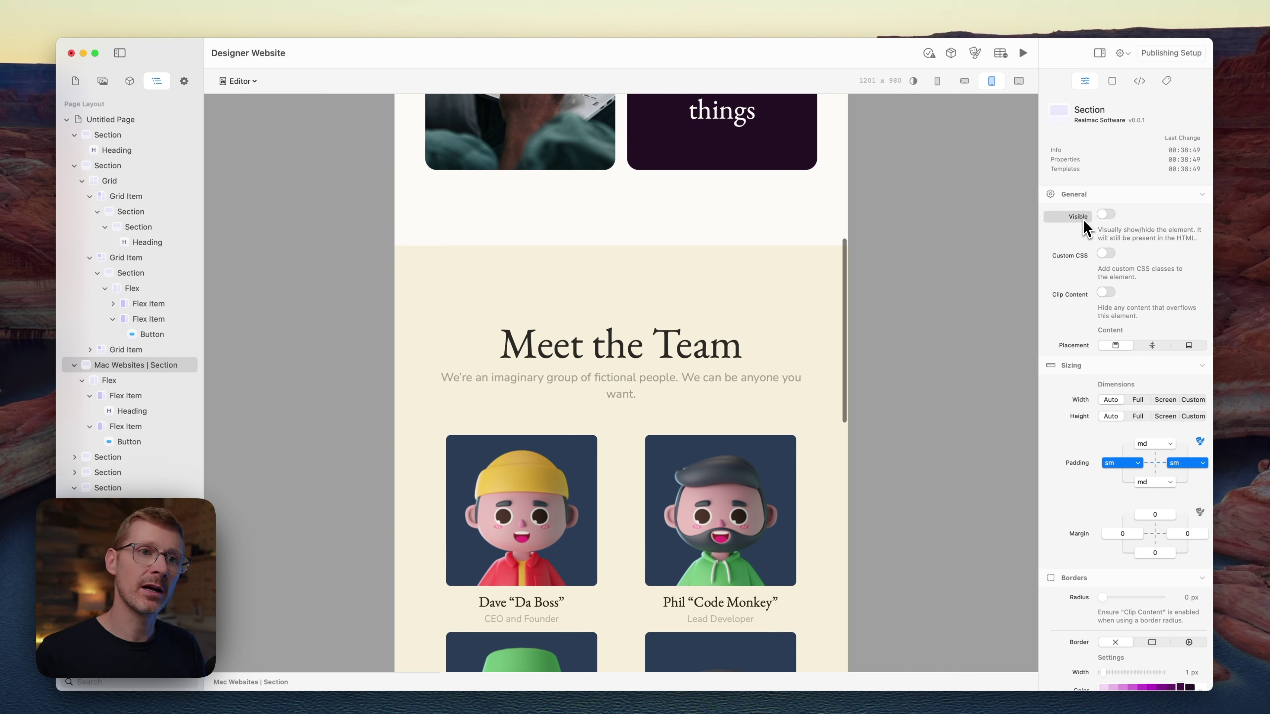
left_click(1104, 215)
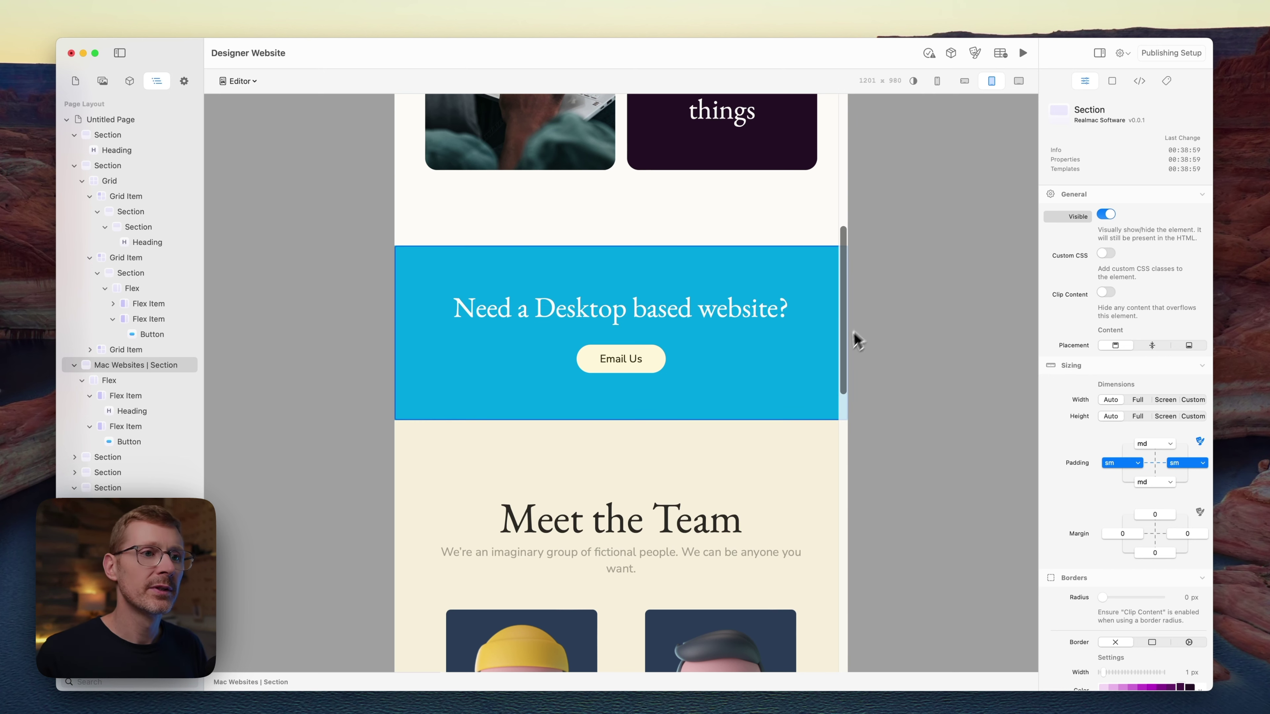
left_click_drag(850, 341, 965, 348)
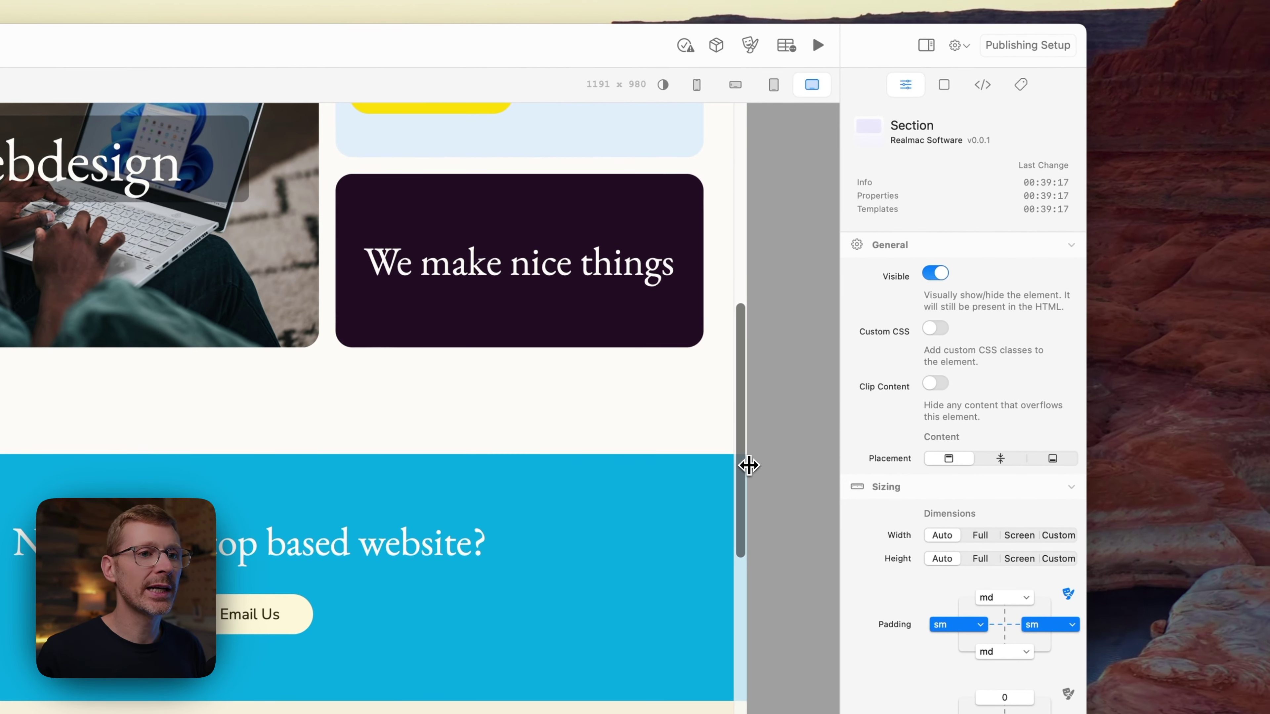
mouse_move(748, 465)
left_mouse_down()
mouse_move(513, 476)
mouse_move(709, 463)
mouse_move(557, 476)
mouse_move(519, 462)
mouse_move(720, 462)
mouse_move(487, 462)
mouse_move(785, 463)
mouse_move(771, 463)
left_mouse_up()
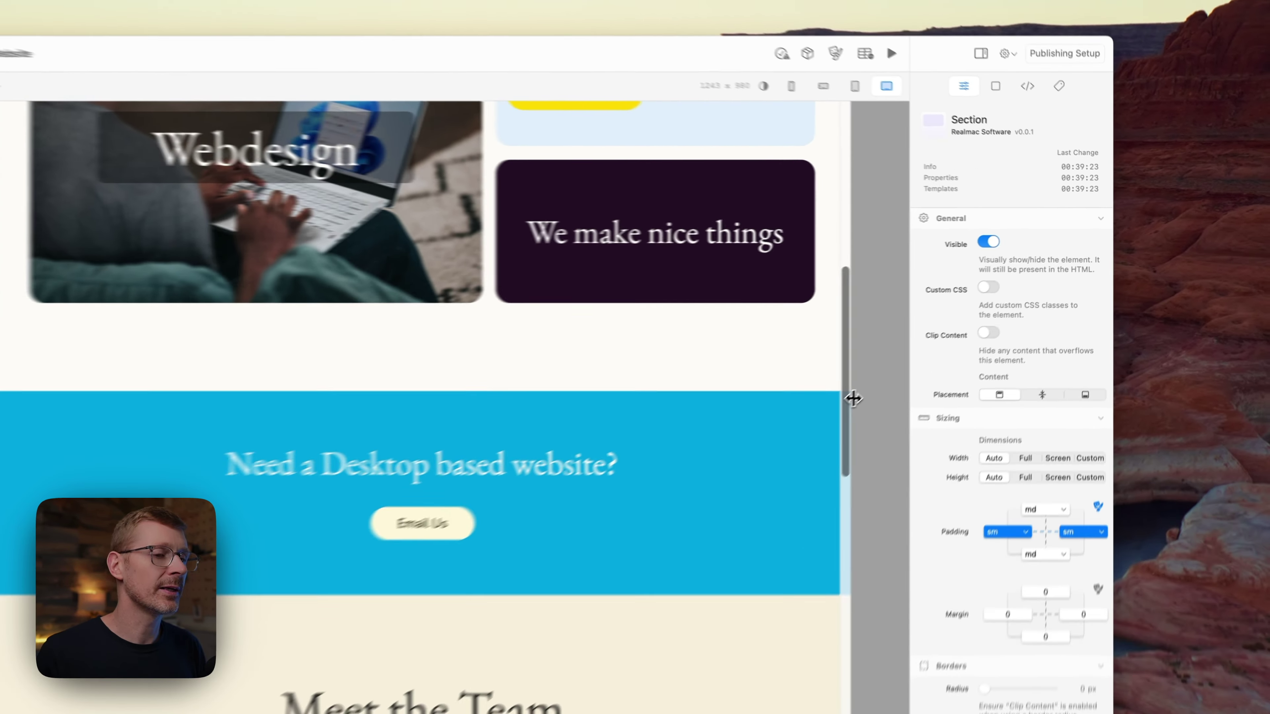
Select the main heading, then switch to the Responsive UI document in Sketch, examine the enlarged controls mockup at 50%, and return to the website
scroll(576, 197, "up", 10)
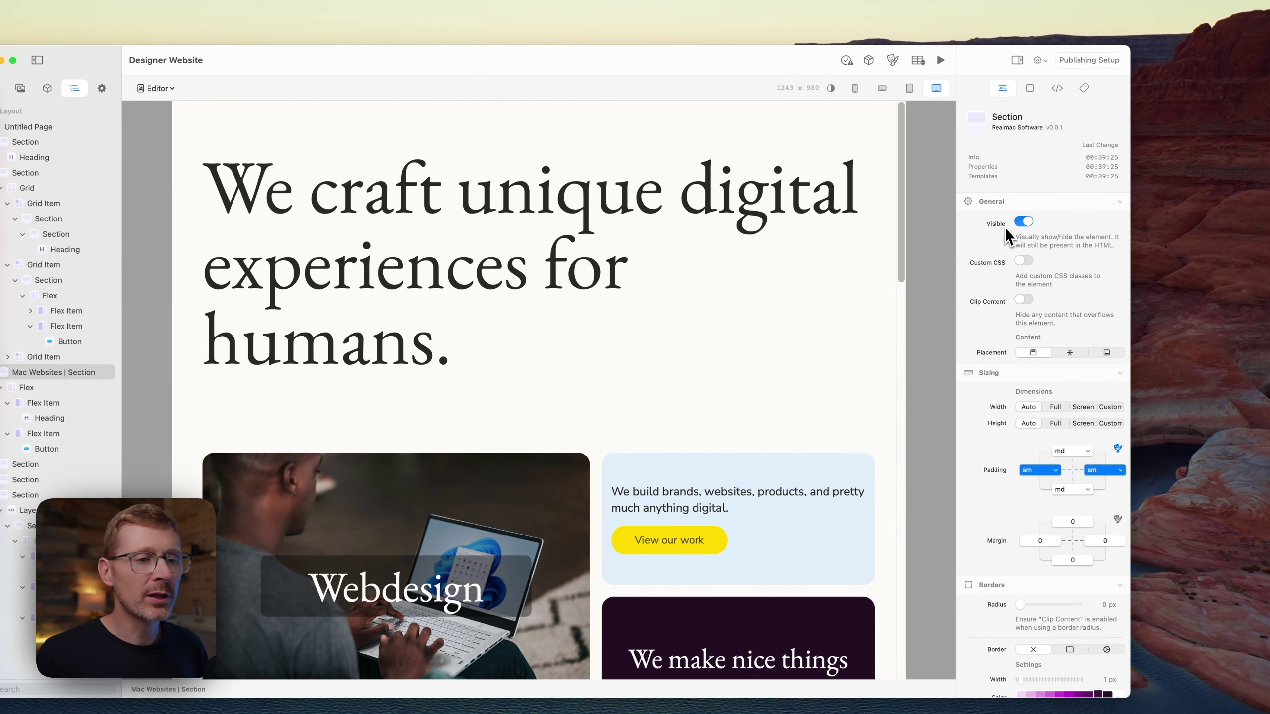
left_click(710, 294)
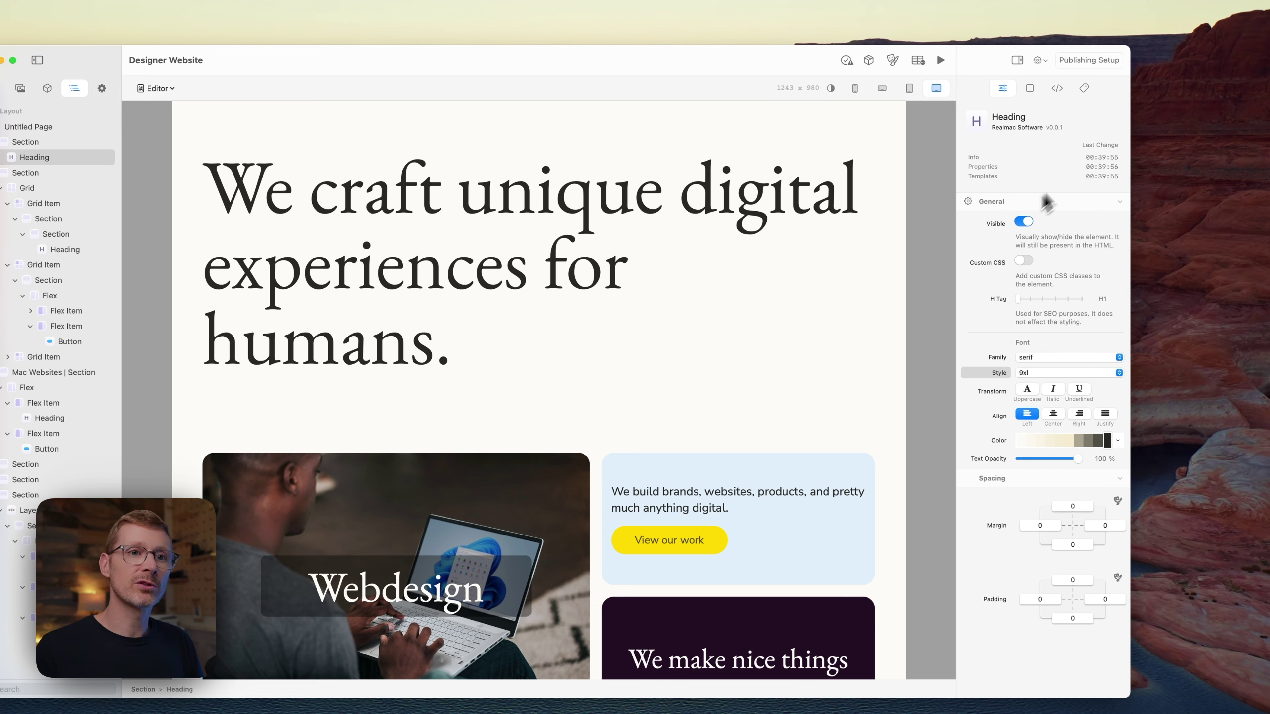
key("super+Tab")
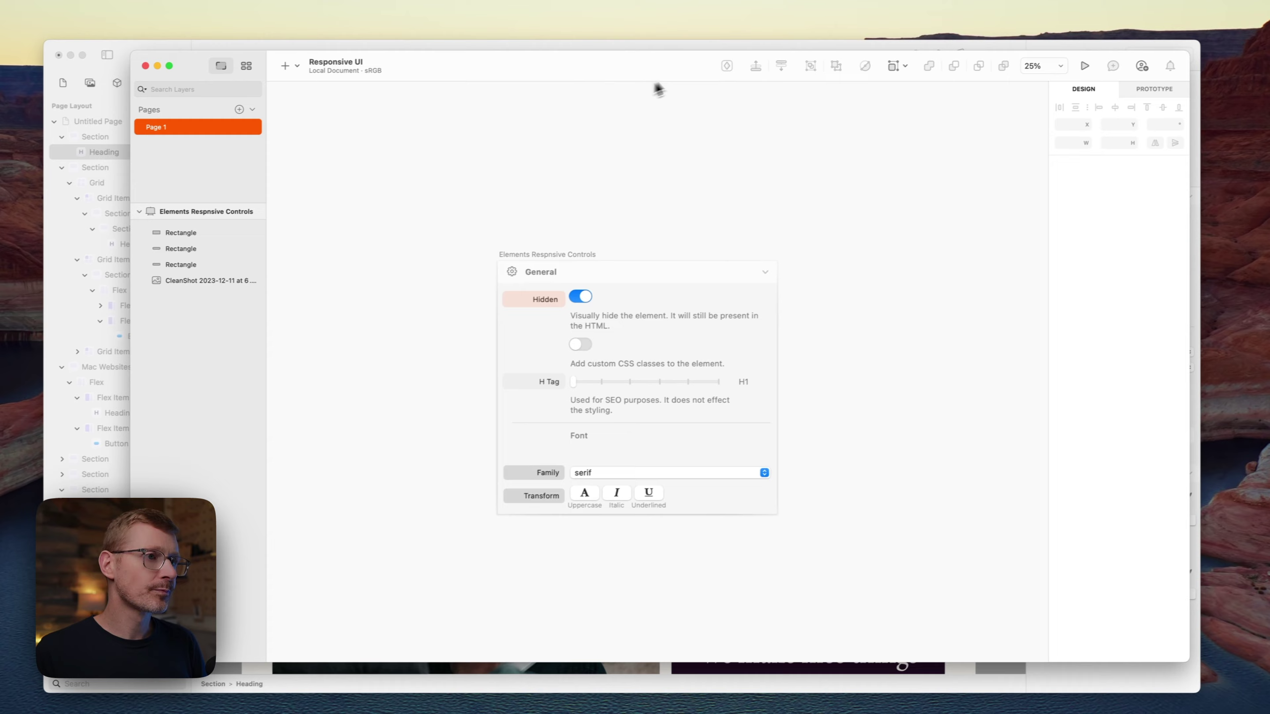
key("super+plus")
key("space")
mouse_move(595, 131)
left_mouse_down()
mouse_move(725, 128)
mouse_move(694, 102)
left_mouse_up()
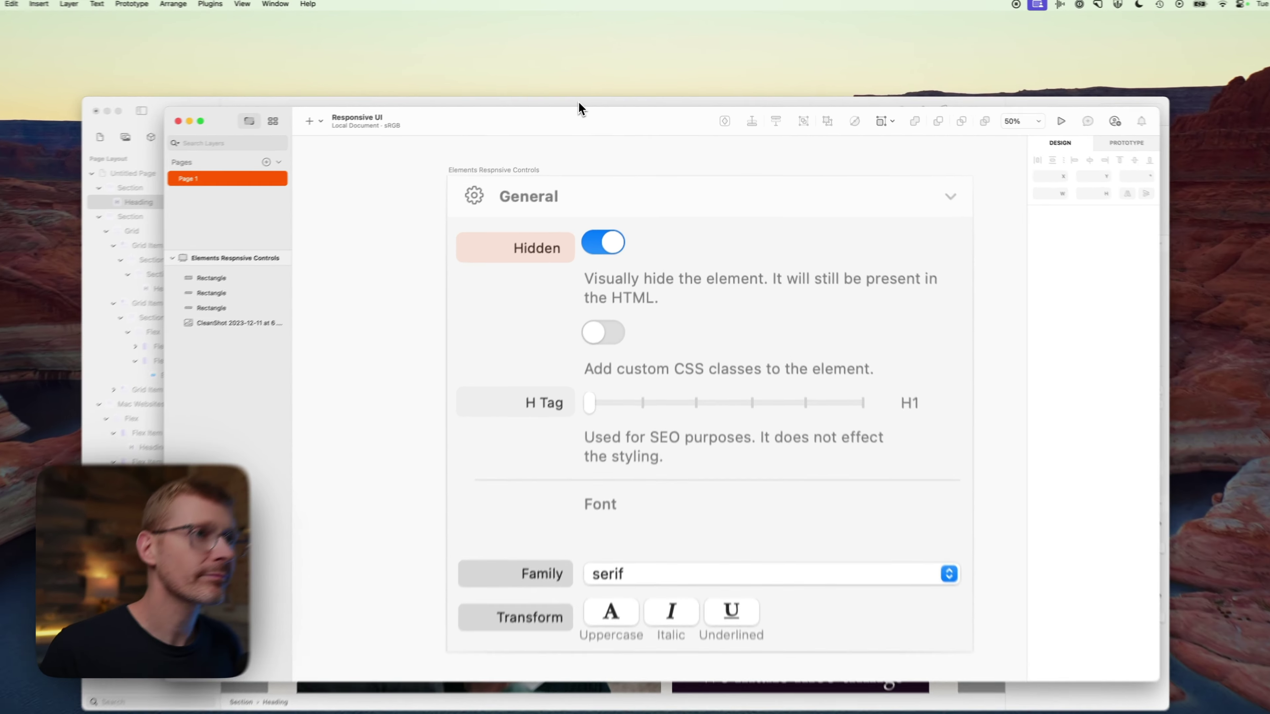
left_click(595, 94)
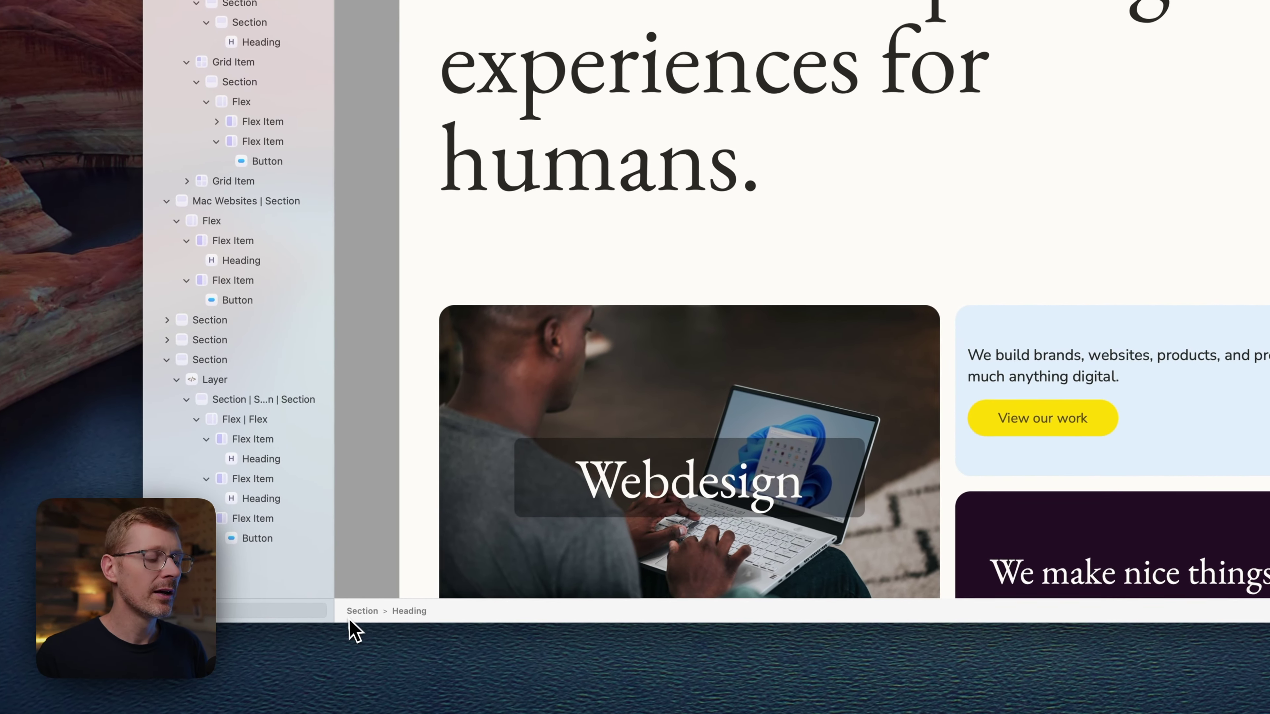
Examine the breadcrumb path for the light blue card's section, flex and button and for the We make nice things heading
scroll(1129, 417, "down", 5)
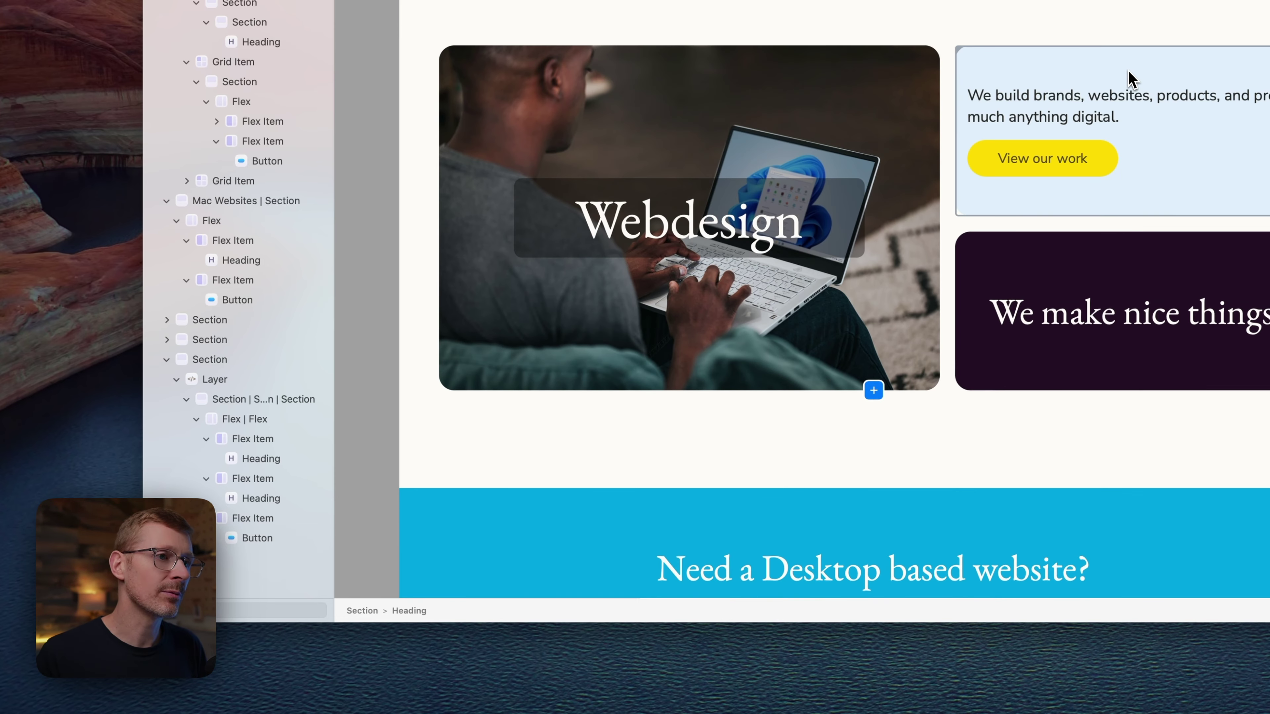
left_click(1130, 78)
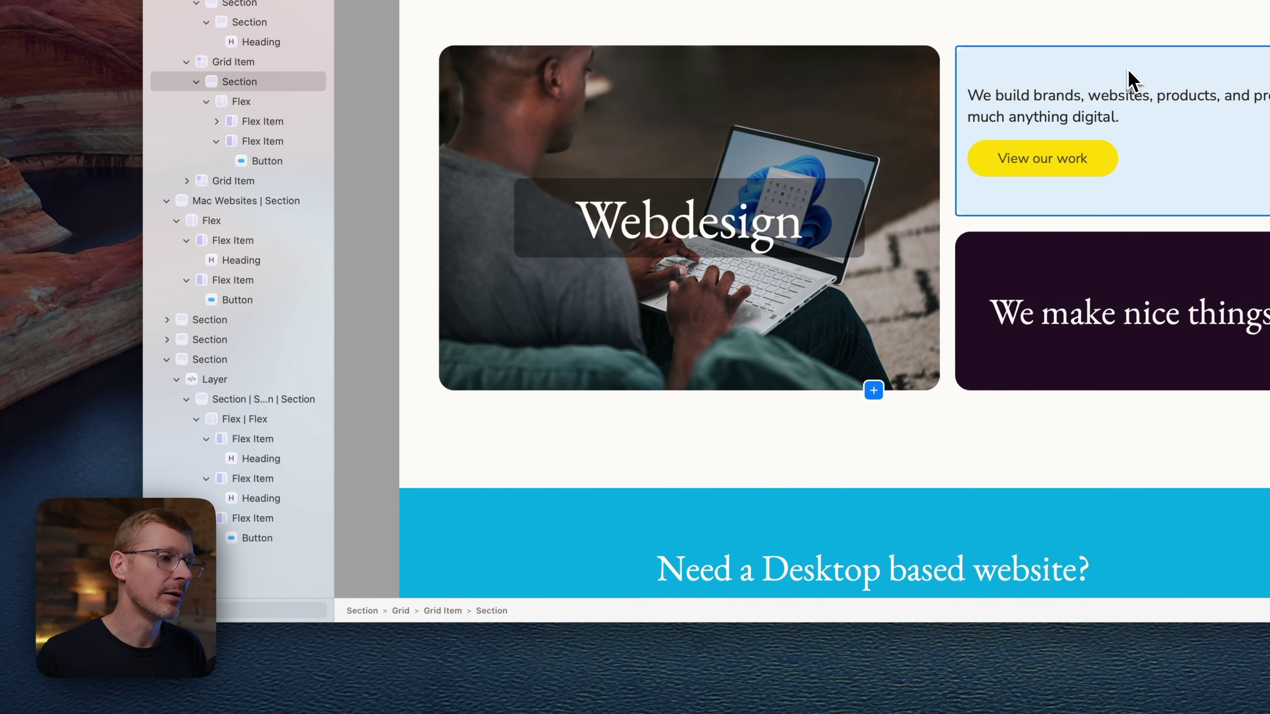
left_click(1066, 161)
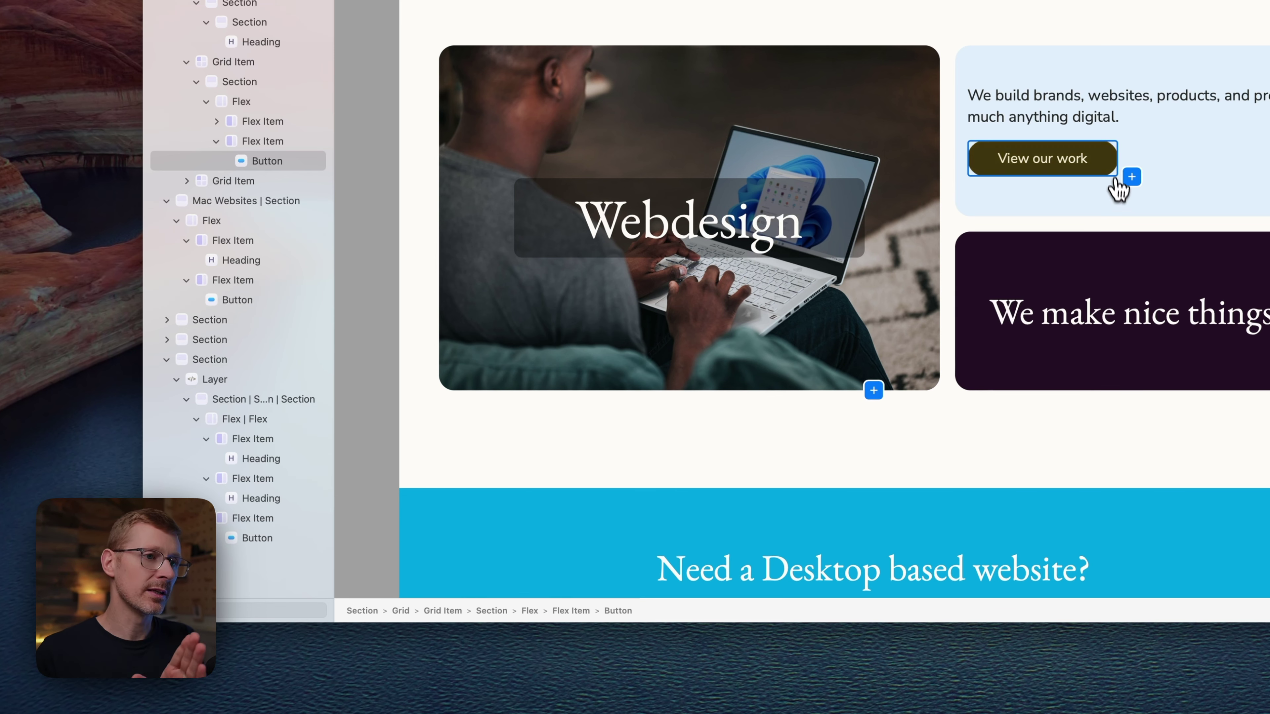
left_click(1135, 181)
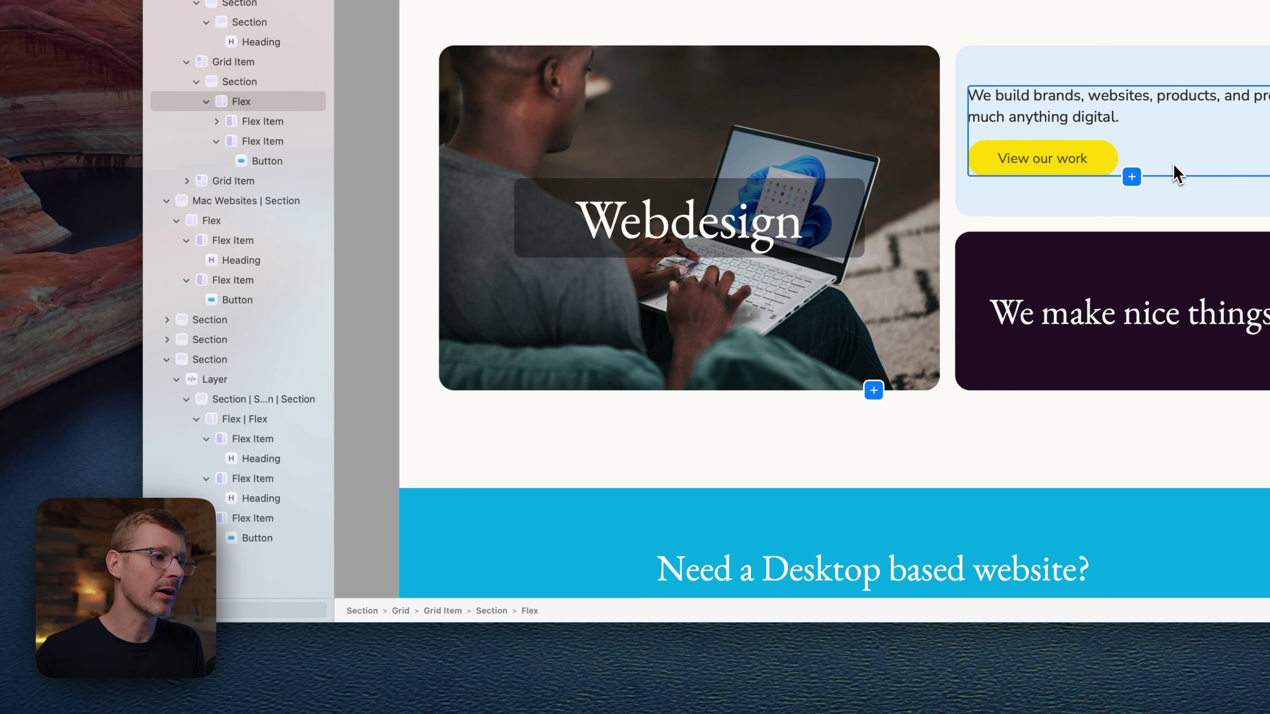
left_click(1076, 122)
left_click(1091, 297)
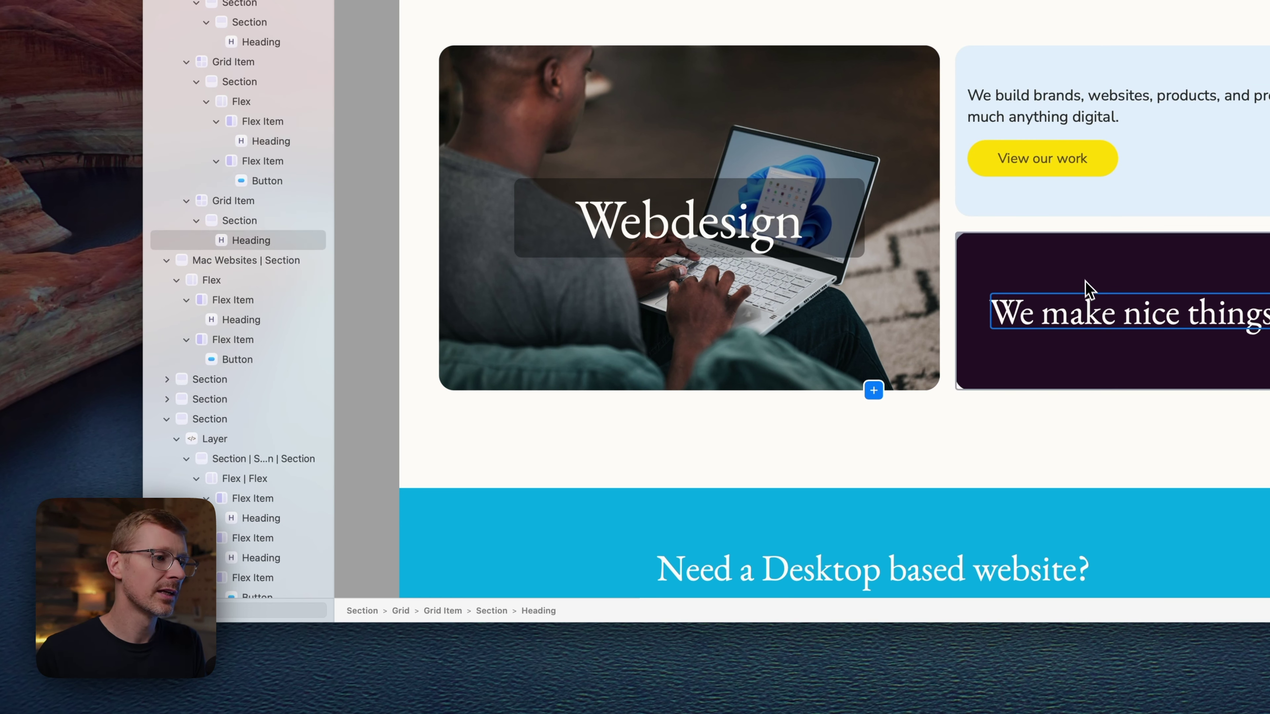
left_click(972, 287)
left_click(774, 281)
left_click(1129, 284)
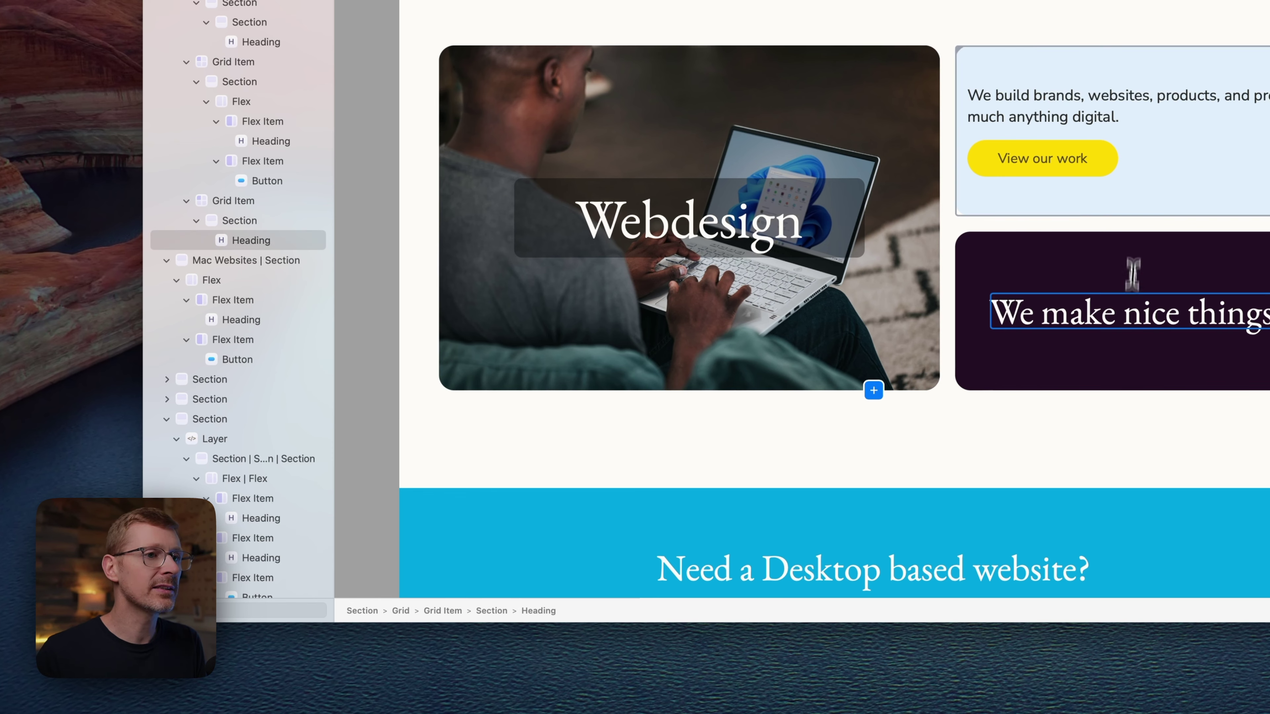
left_click(1109, 175)
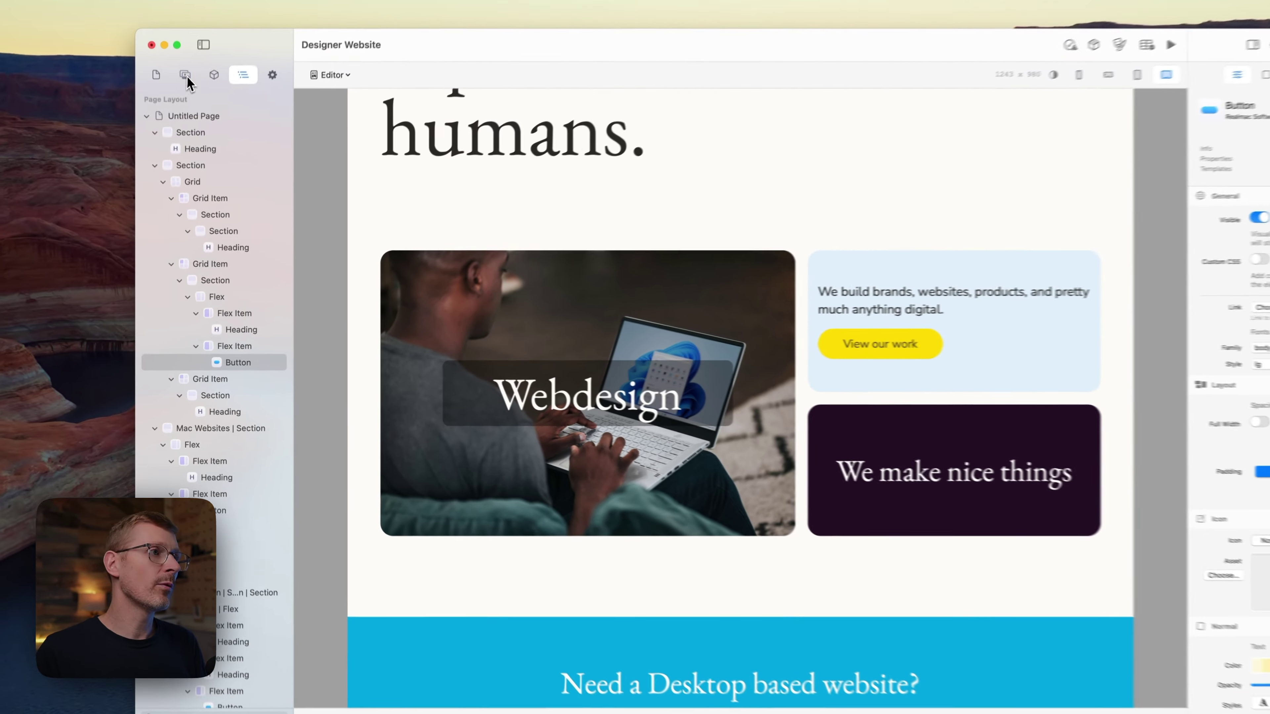
Show the elements library and inspect the light blue card's flex, View our work button and section using the breadcrumb path
left_click(179, 141)
left_click(206, 144)
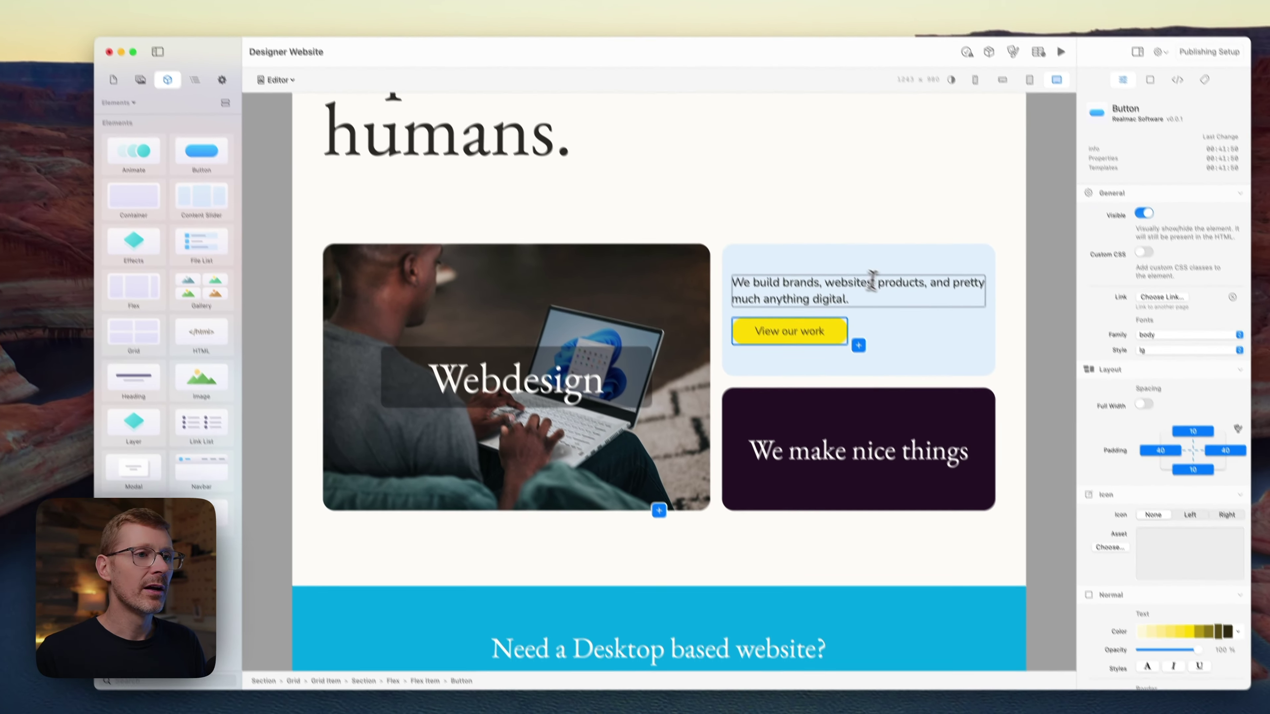
left_click(923, 353)
left_click(900, 391)
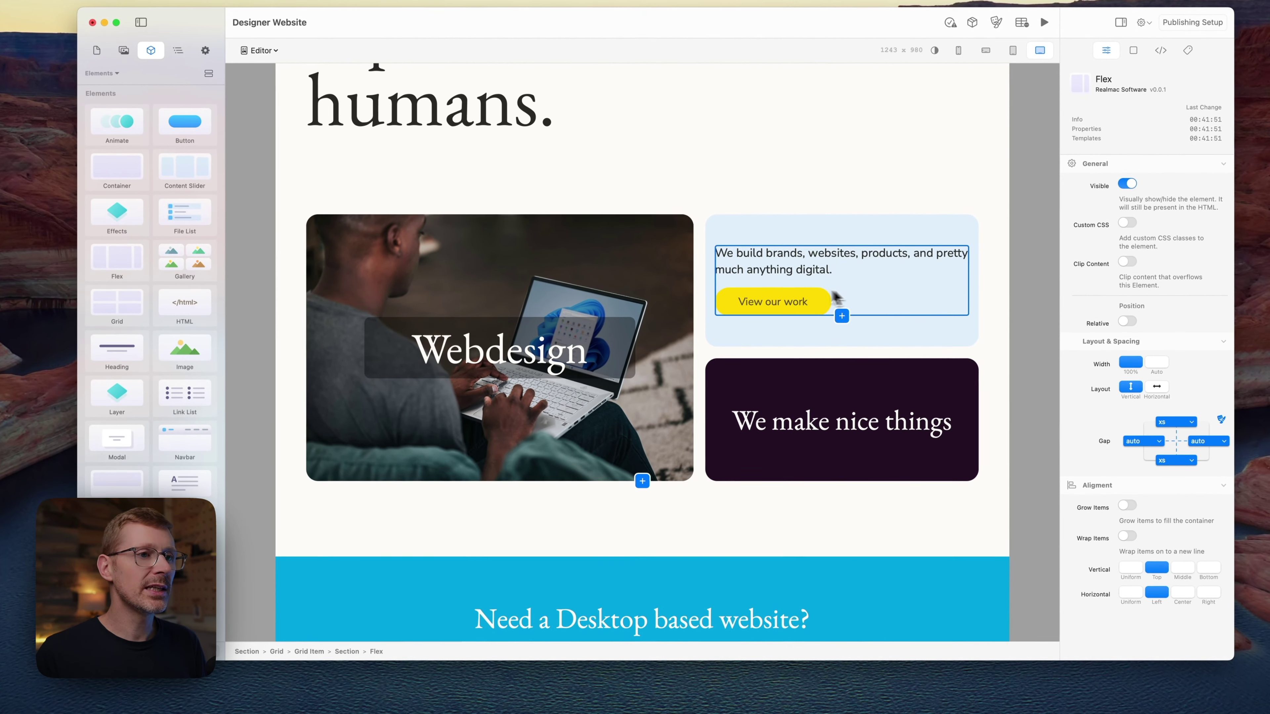
left_click(806, 299)
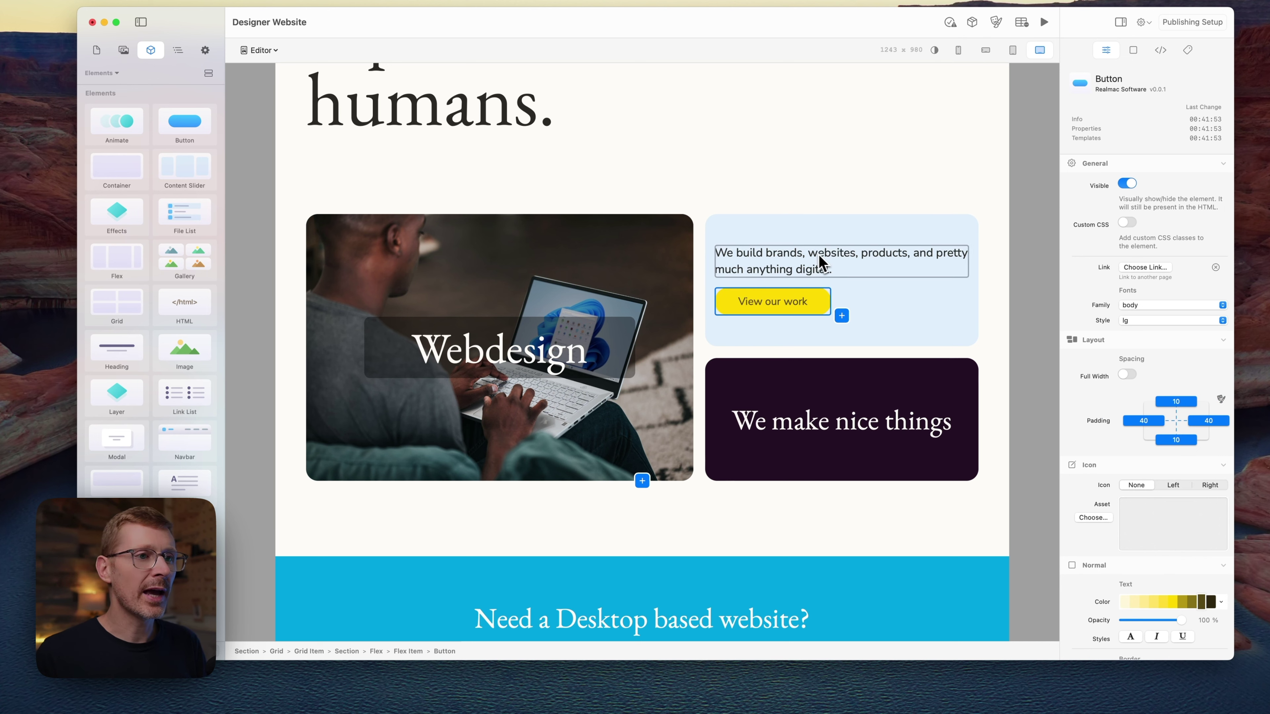
left_click(828, 302)
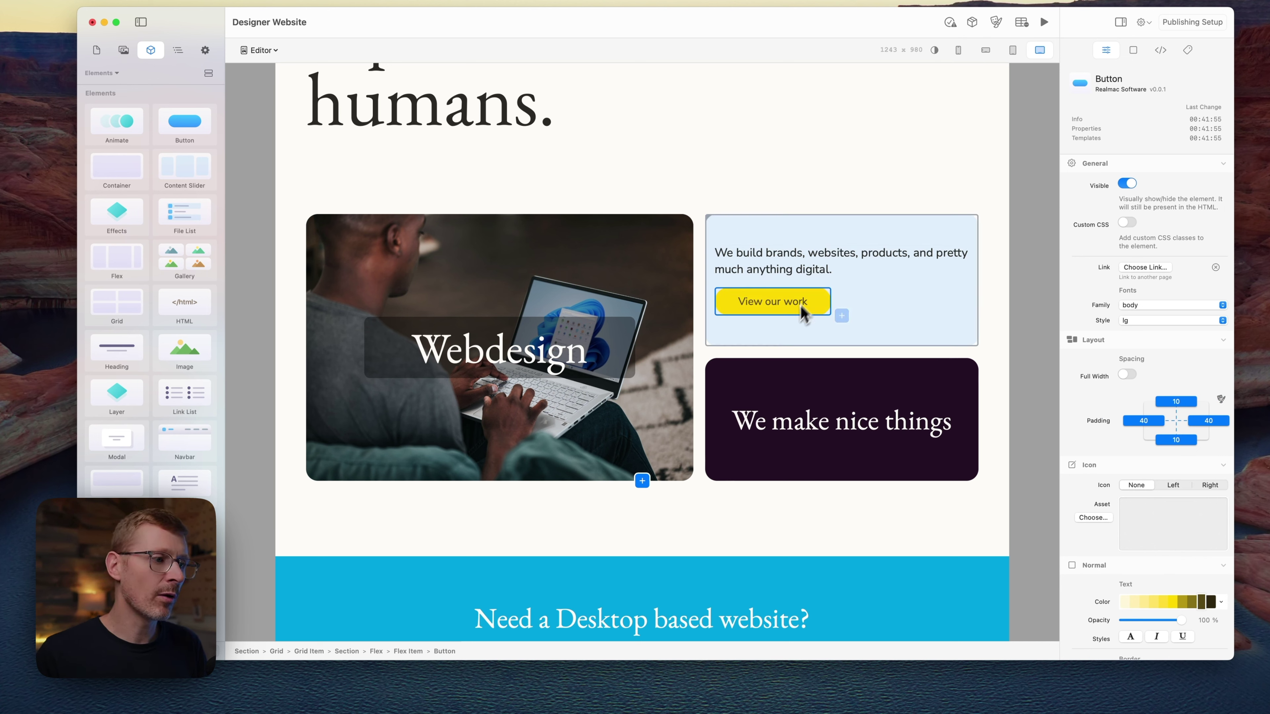
left_click(851, 296)
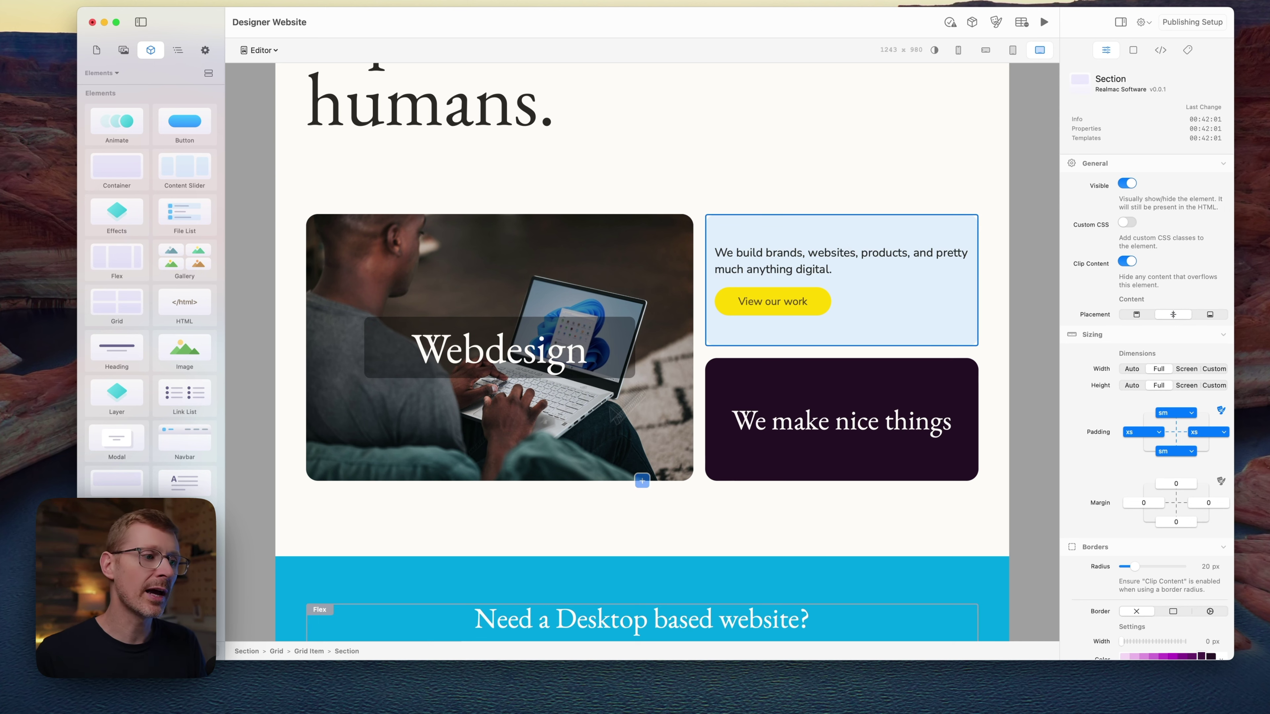
Select the parent Grid through the breadcrumb path, then inspect the View our work button and its light blue section
left_click(277, 651)
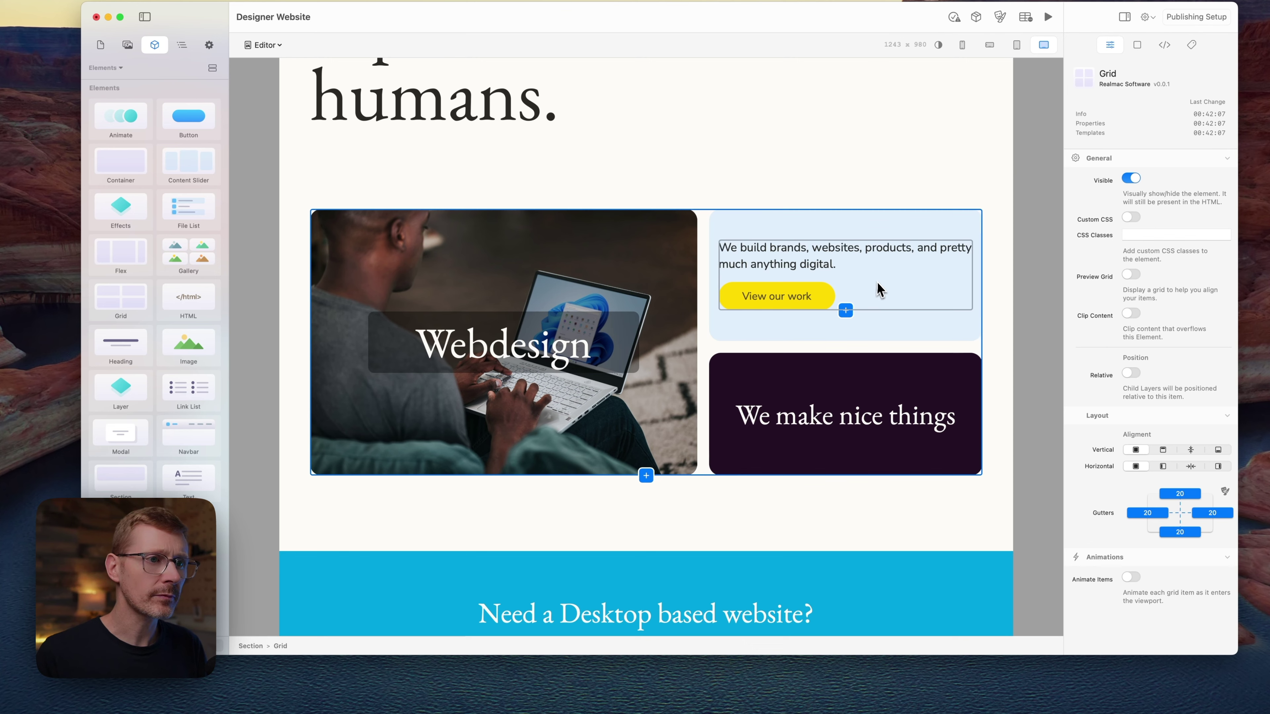
left_click(868, 263)
left_click(852, 231)
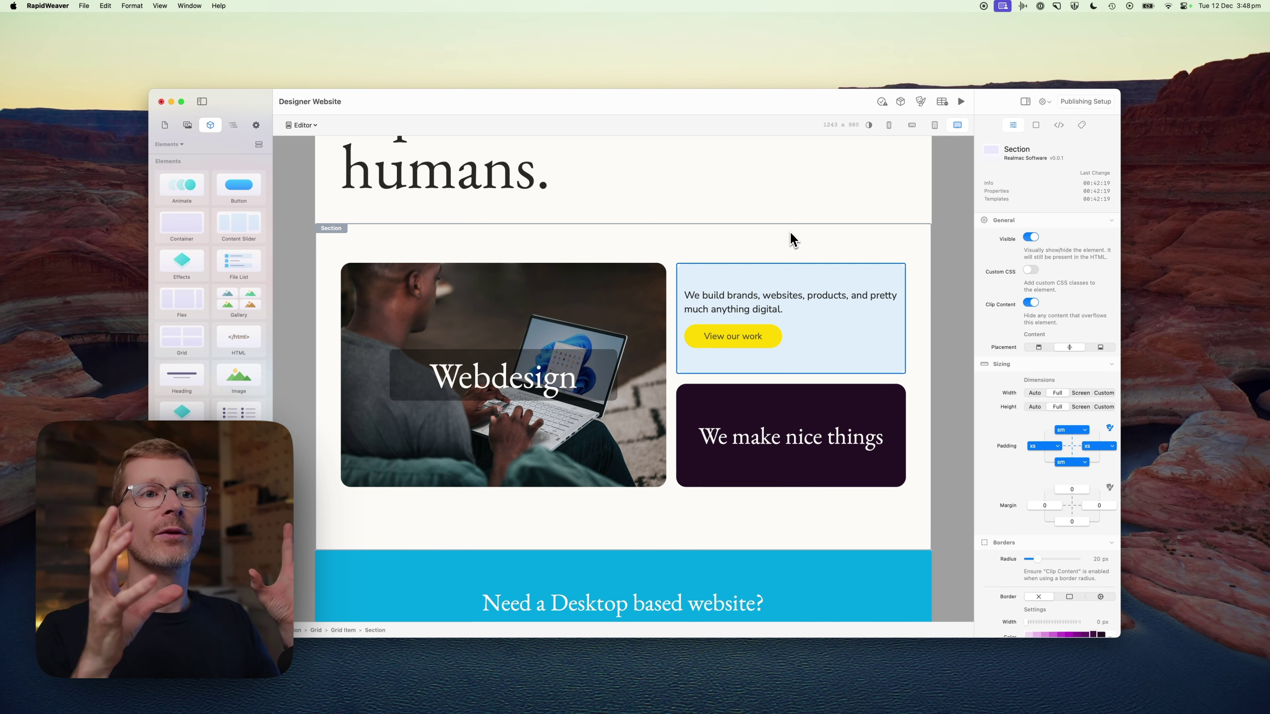
left_click(773, 340)
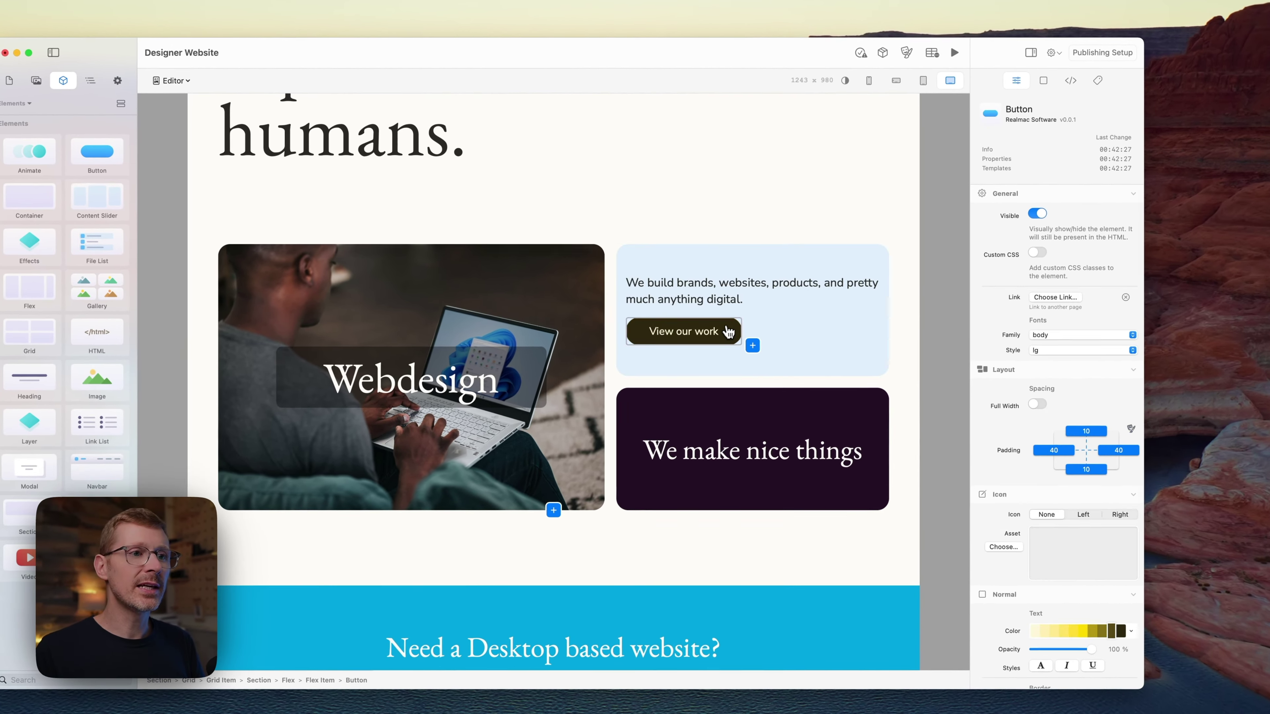
left_click(758, 263)
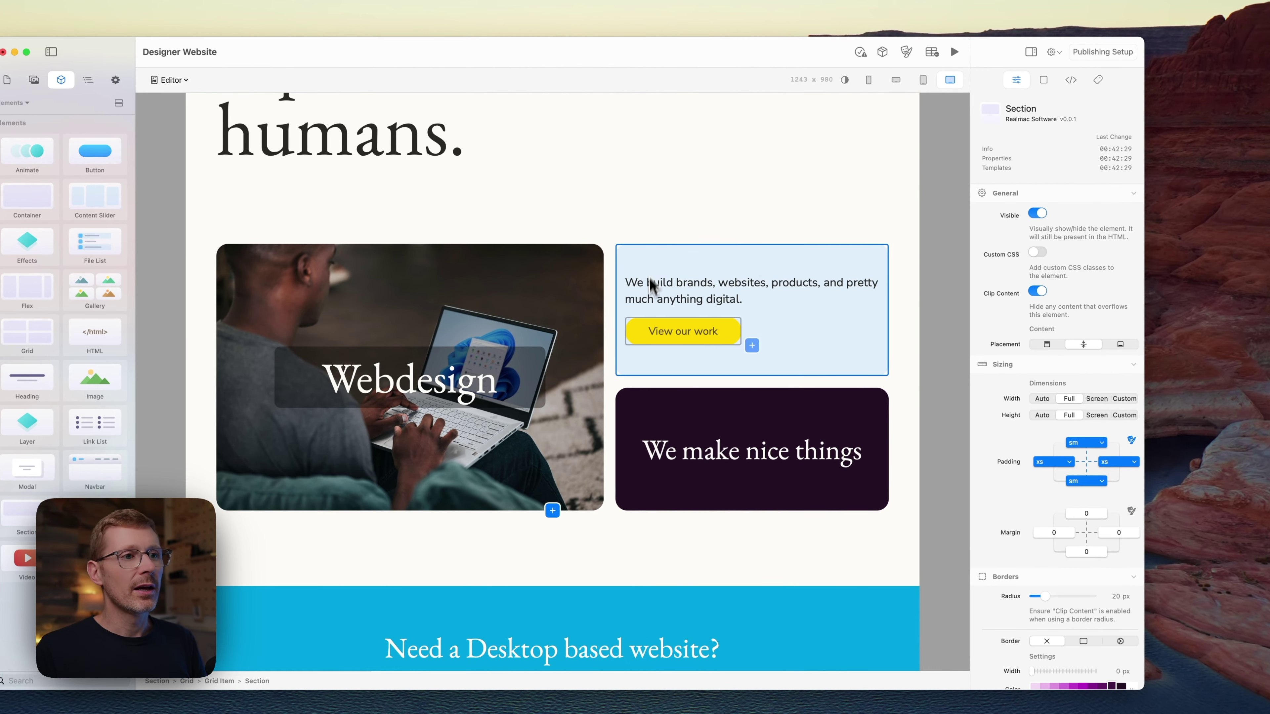
Try a mid-blue background color on the light blue card's section, then restore its lightest blue
left_click(794, 342)
left_click(814, 261)
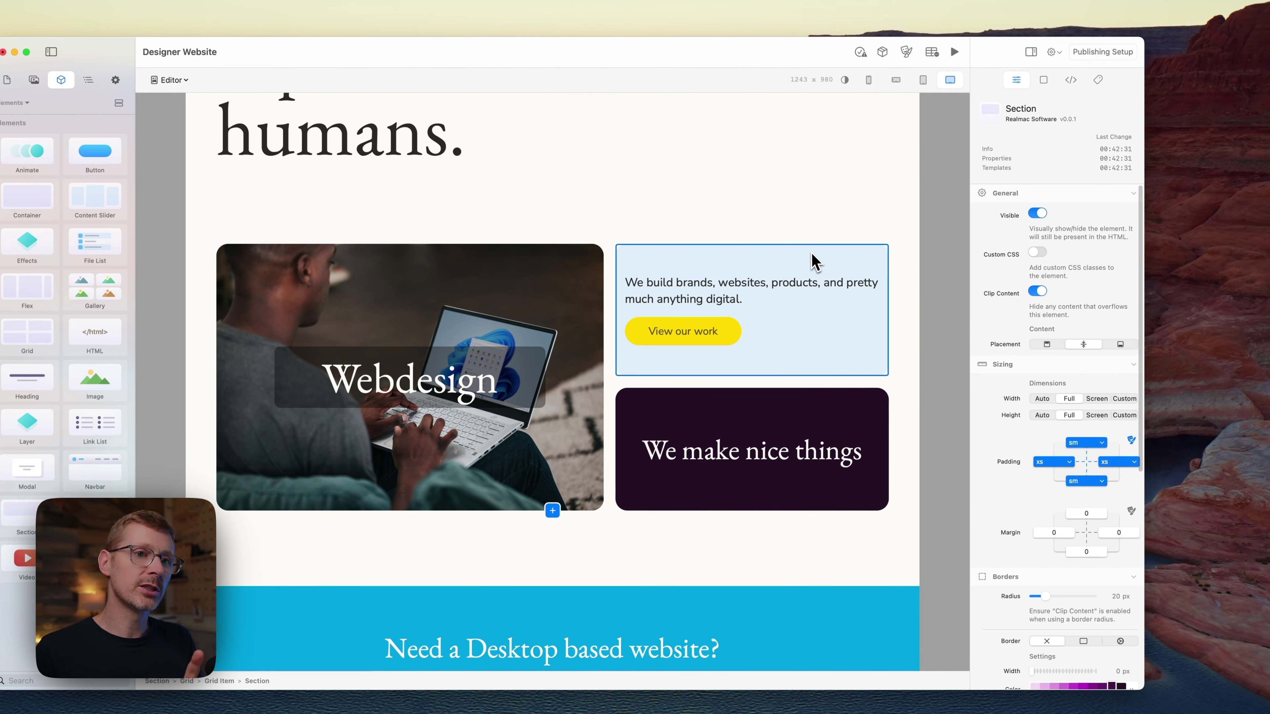
scroll(1037, 443, "down", 10)
scroll(1038, 443, "down", 1)
left_click(1073, 476)
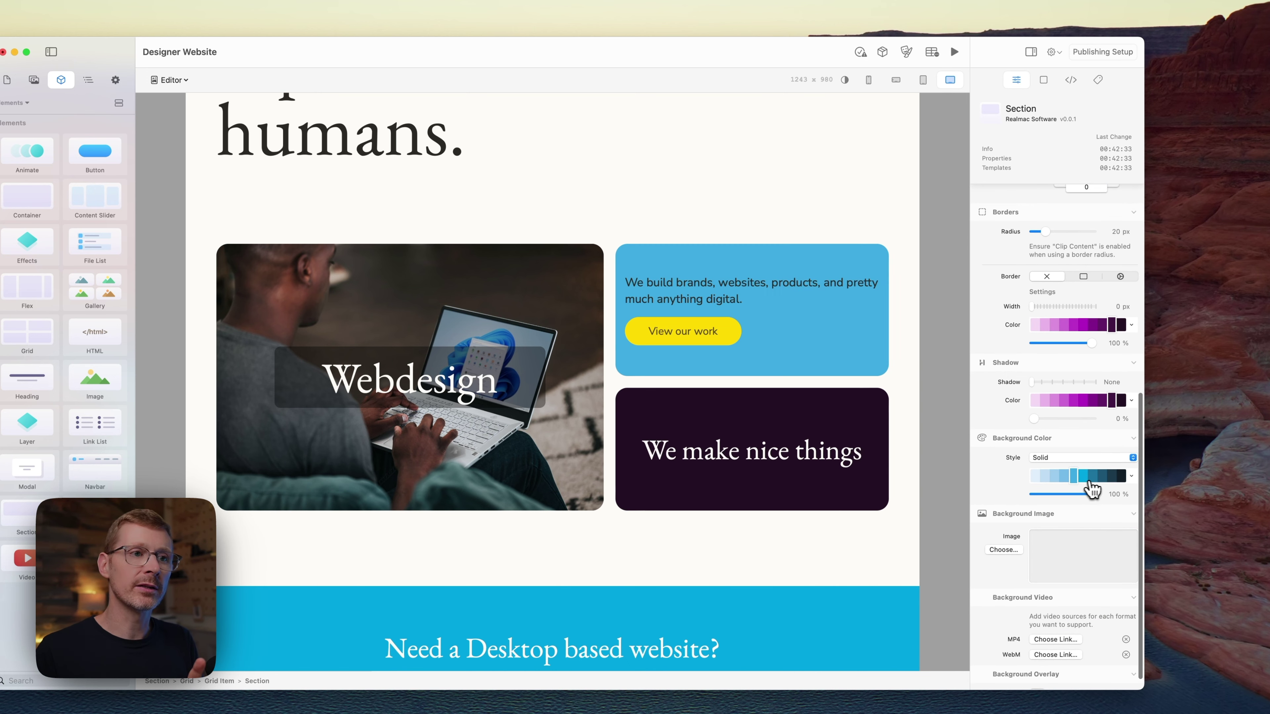
left_click(1036, 478)
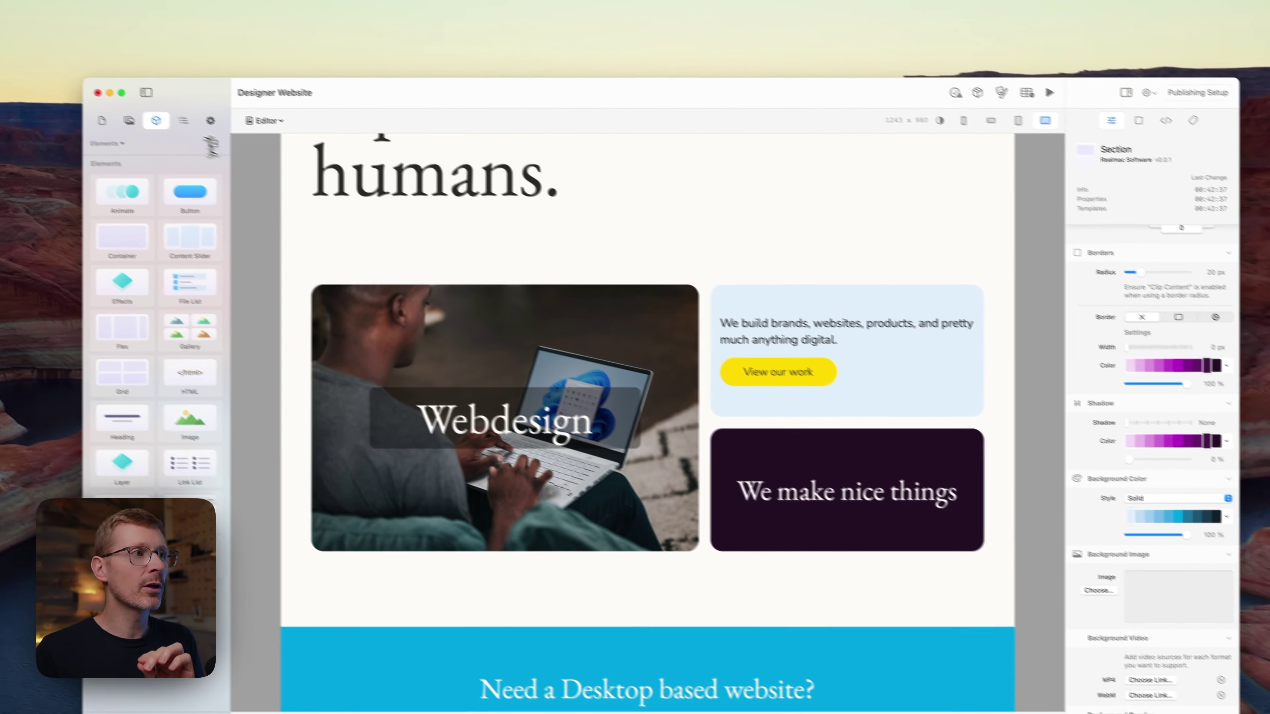
Display the page layout tree and select the light blue card's section on the page
left_click(88, 79)
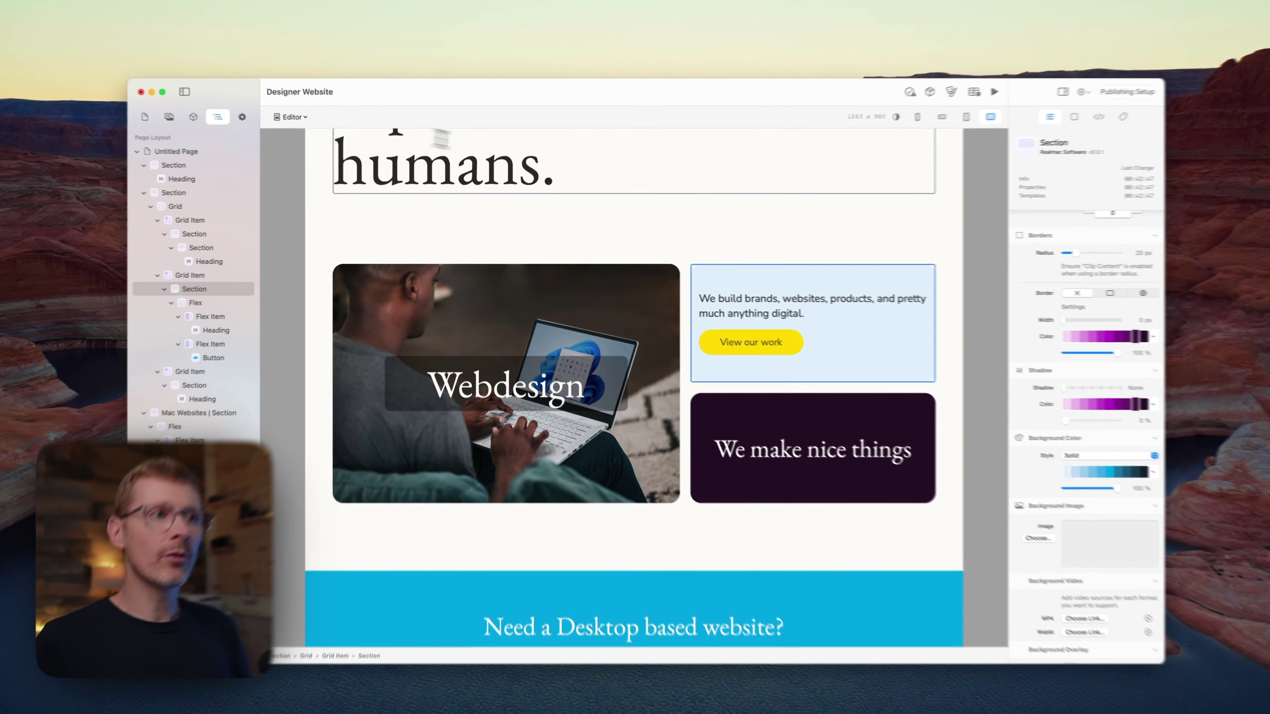
left_click(555, 182)
left_click_drag(726, 345, 840, 362)
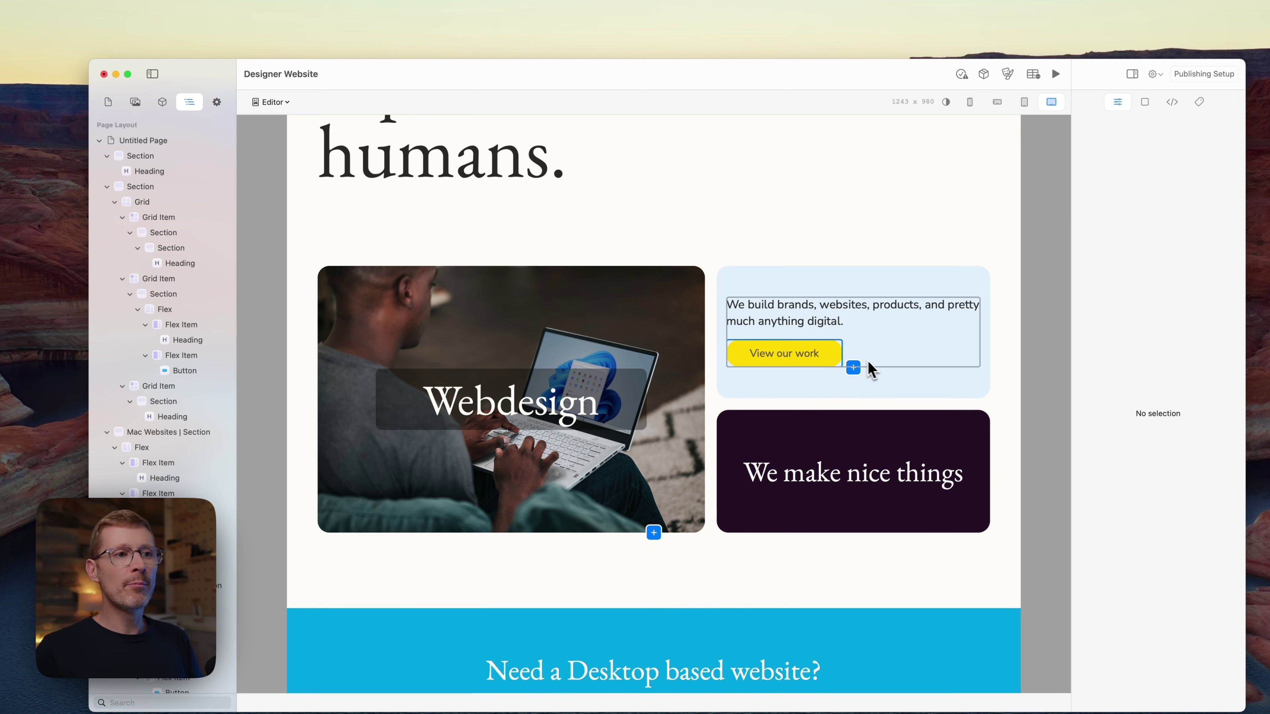
left_click(859, 289)
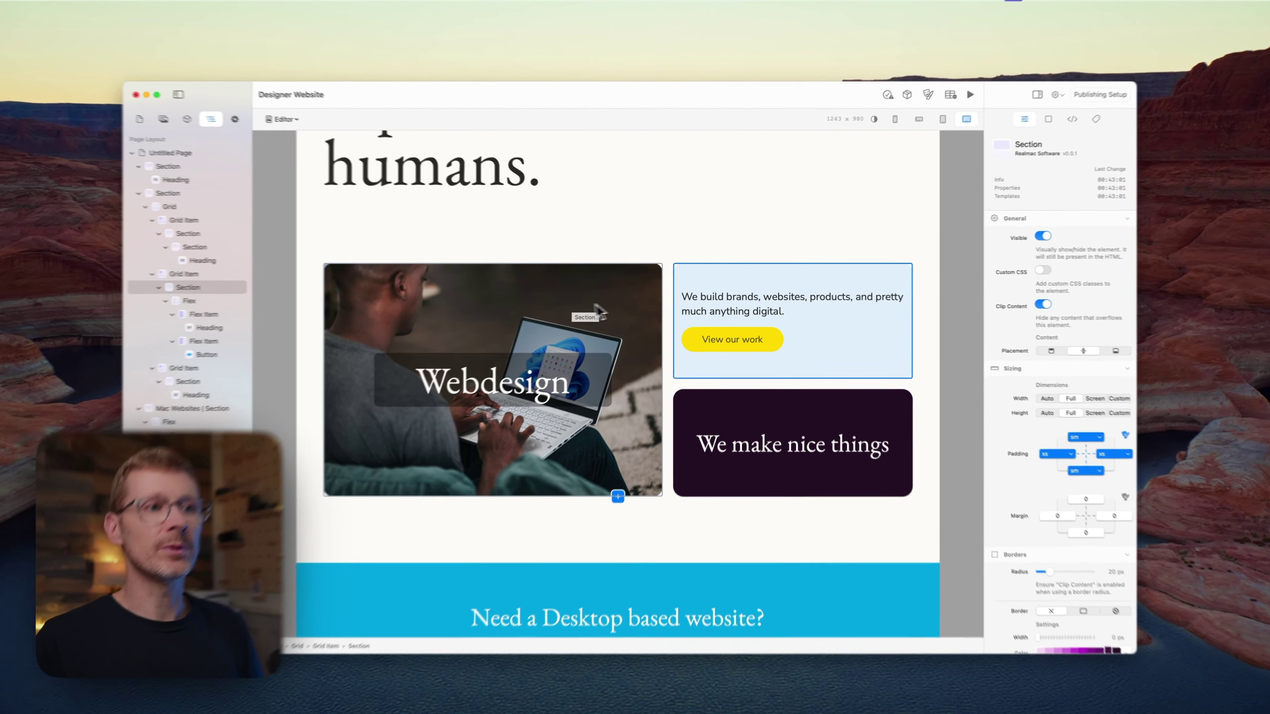
Select the Webdesign photo's section, the light blue card's Flex and the light blue card's section on the page
left_click(594, 306)
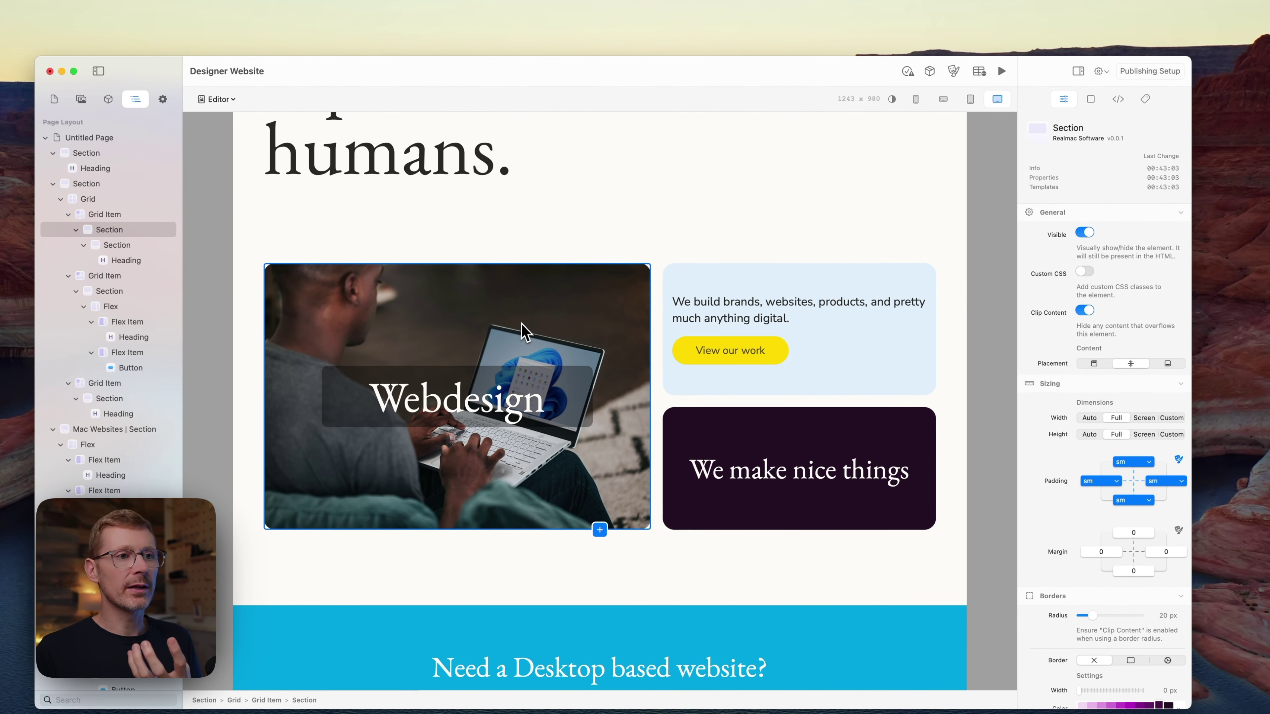
left_click(906, 307)
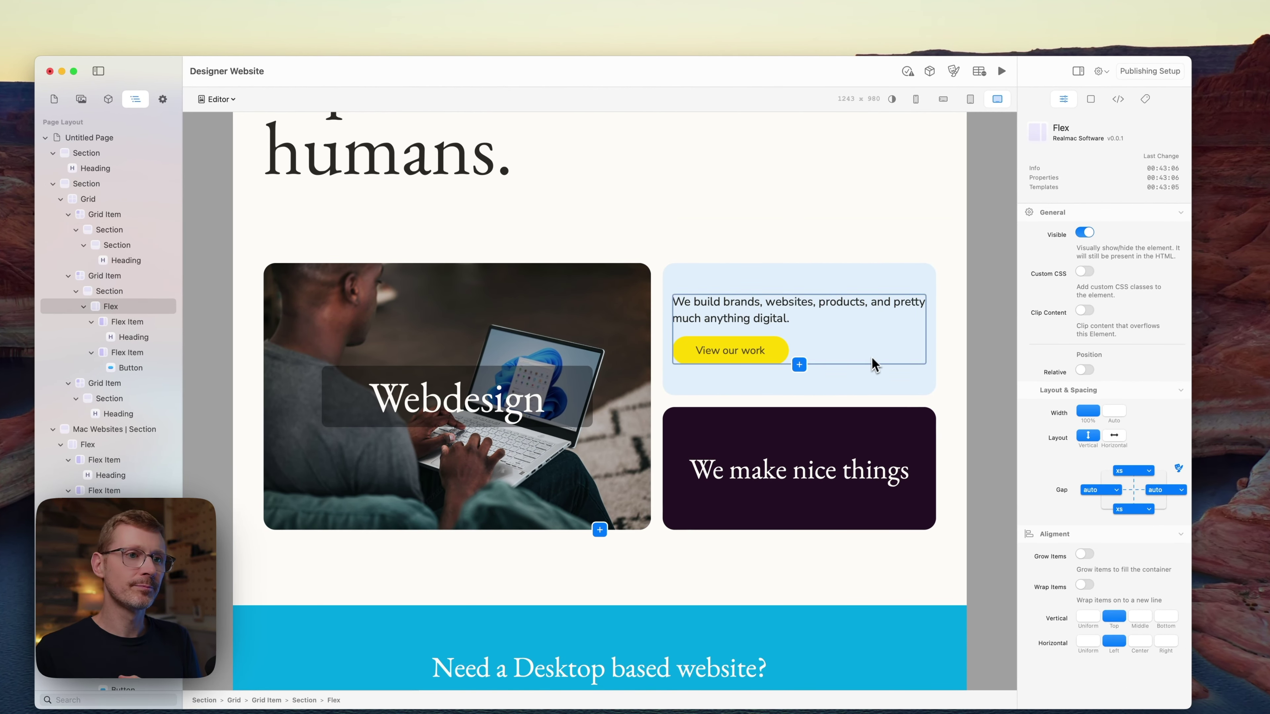
left_click(862, 288)
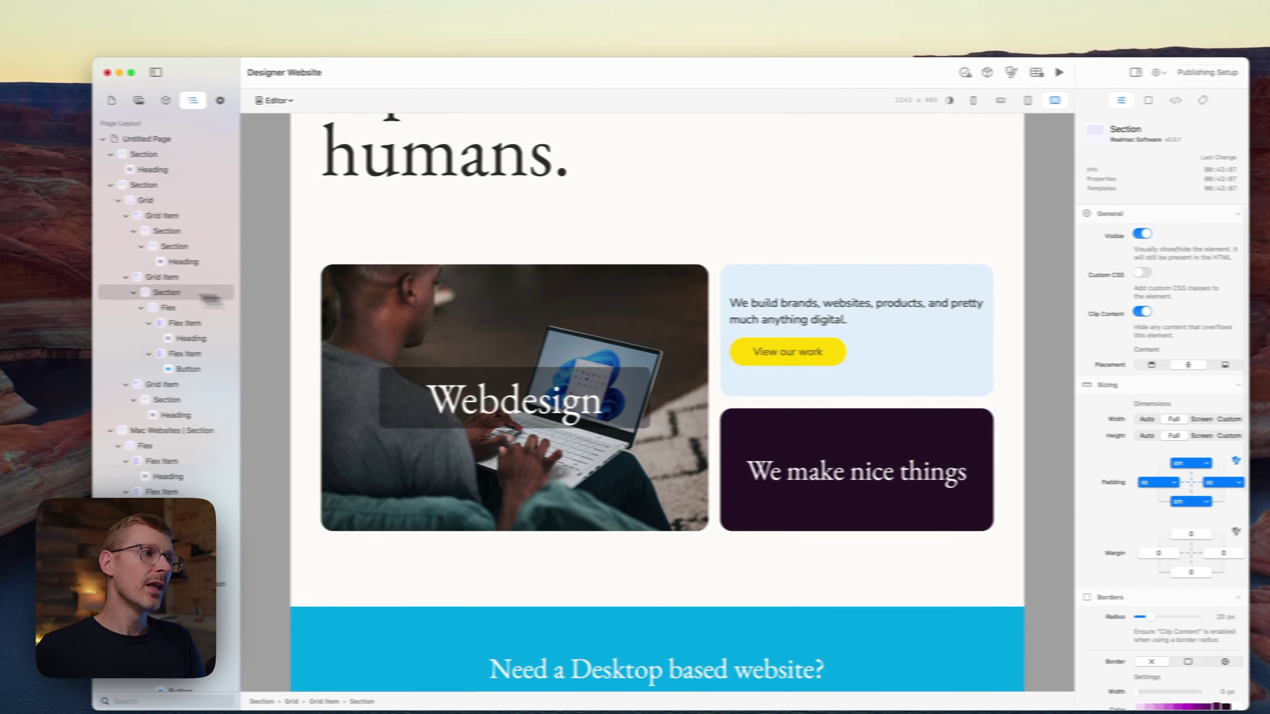
Select the light blue card's Grid Item and its parent Grid in the page layout tree, ending on the Grid
left_click(105, 275)
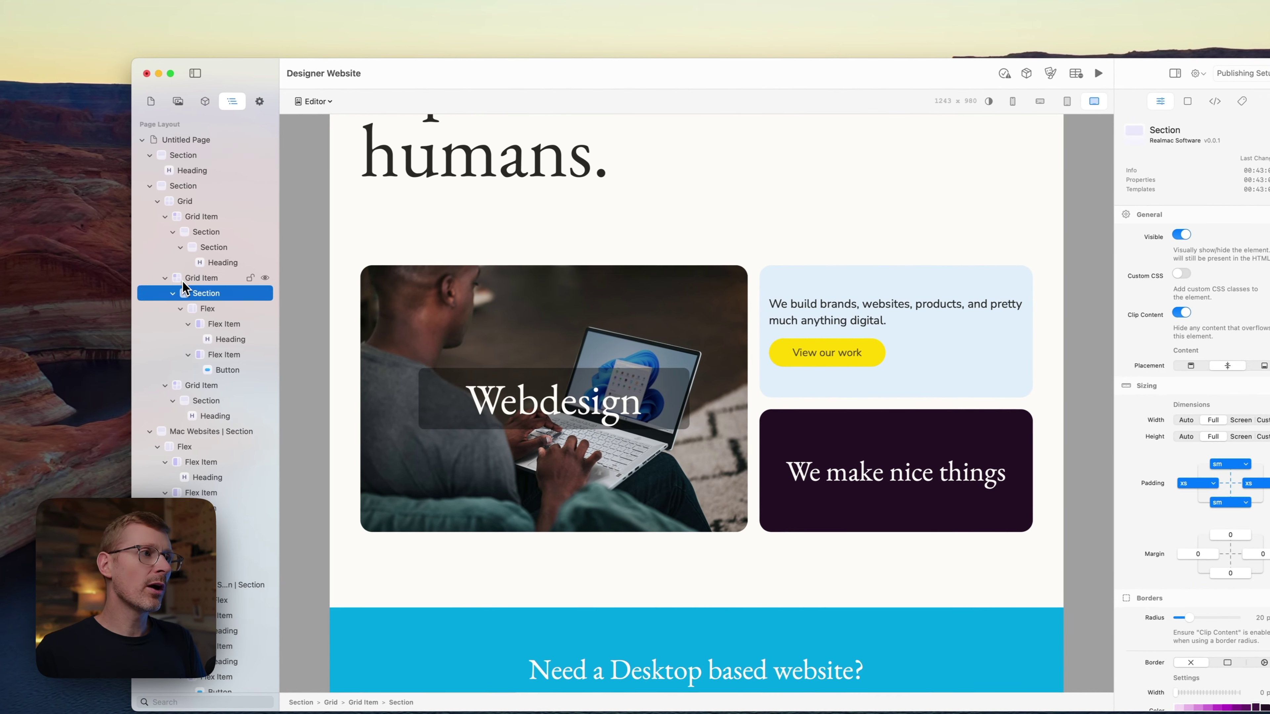
left_click(183, 204)
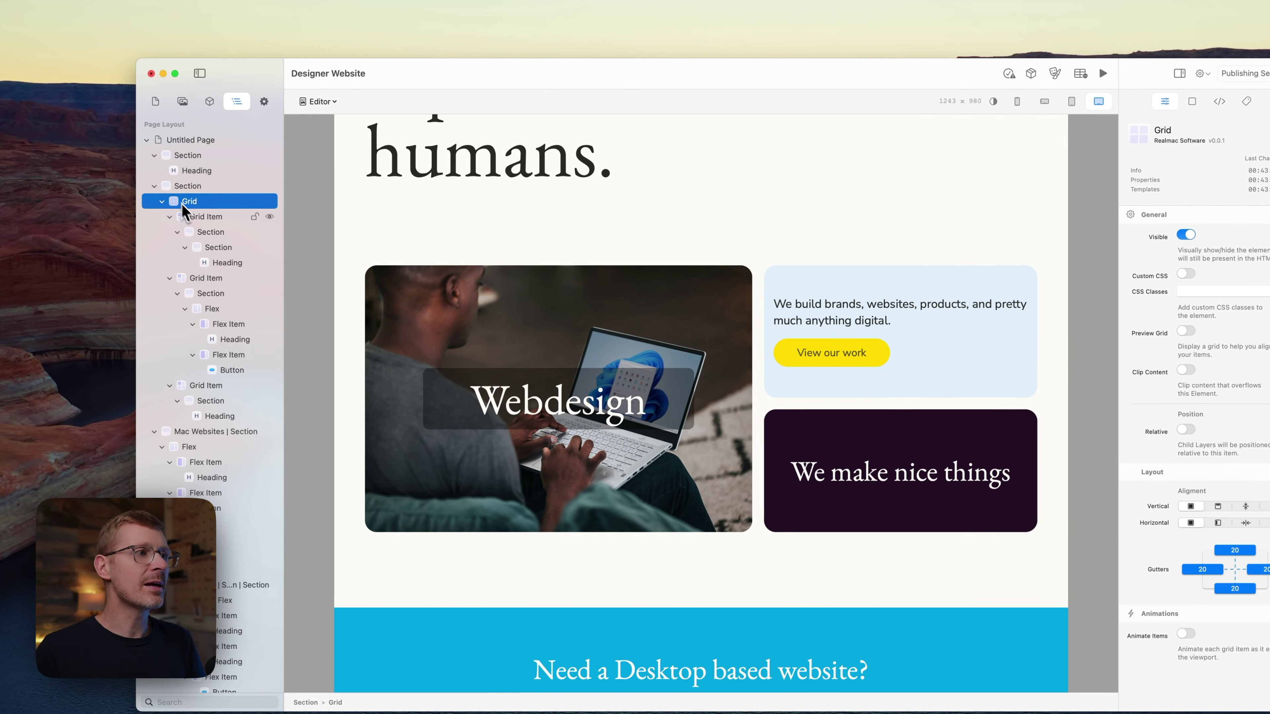
left_click(217, 280)
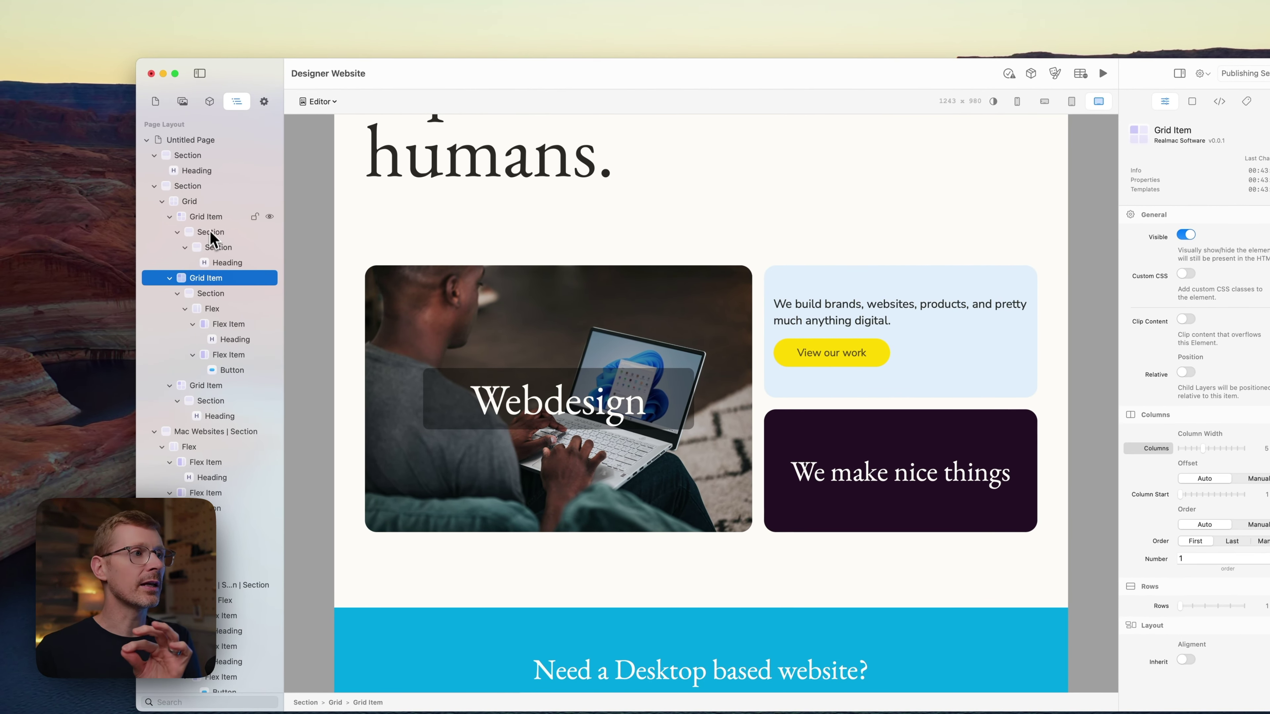
left_click(204, 204)
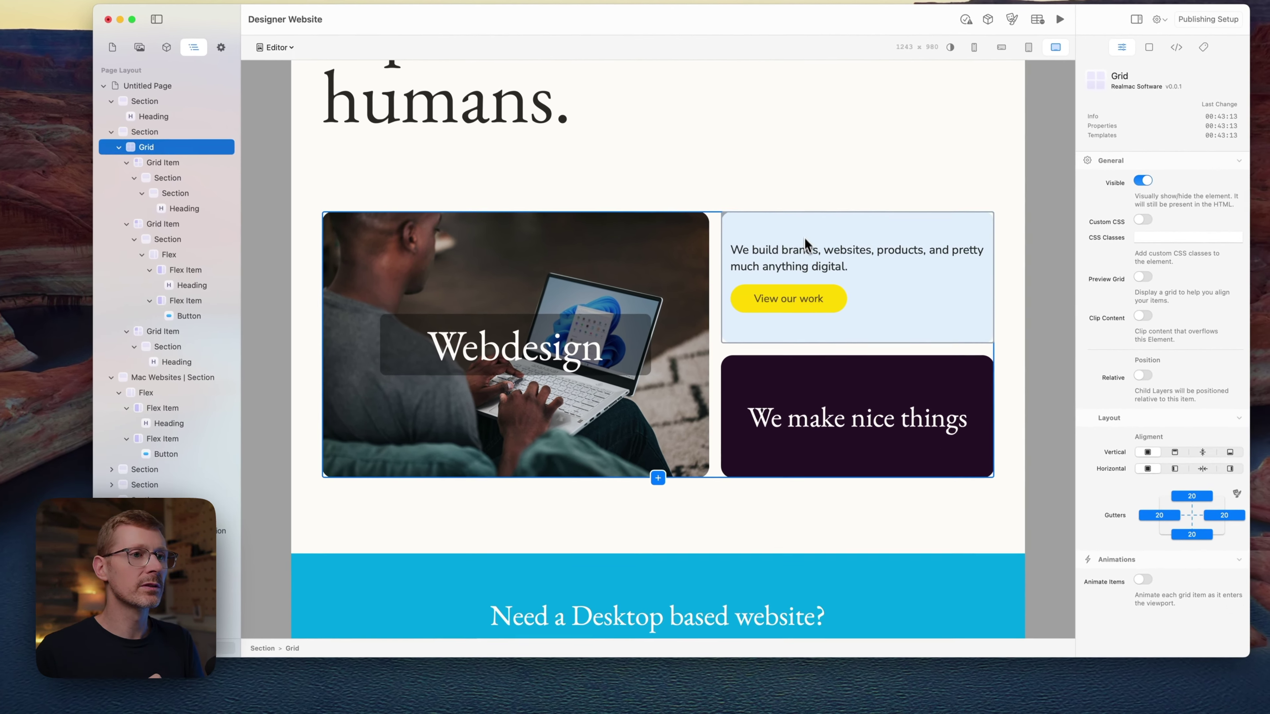
Inspect the light blue card's section, its parent Grid through the breadcrumb path, the View our work button and their enclosing Flex
left_click(805, 246)
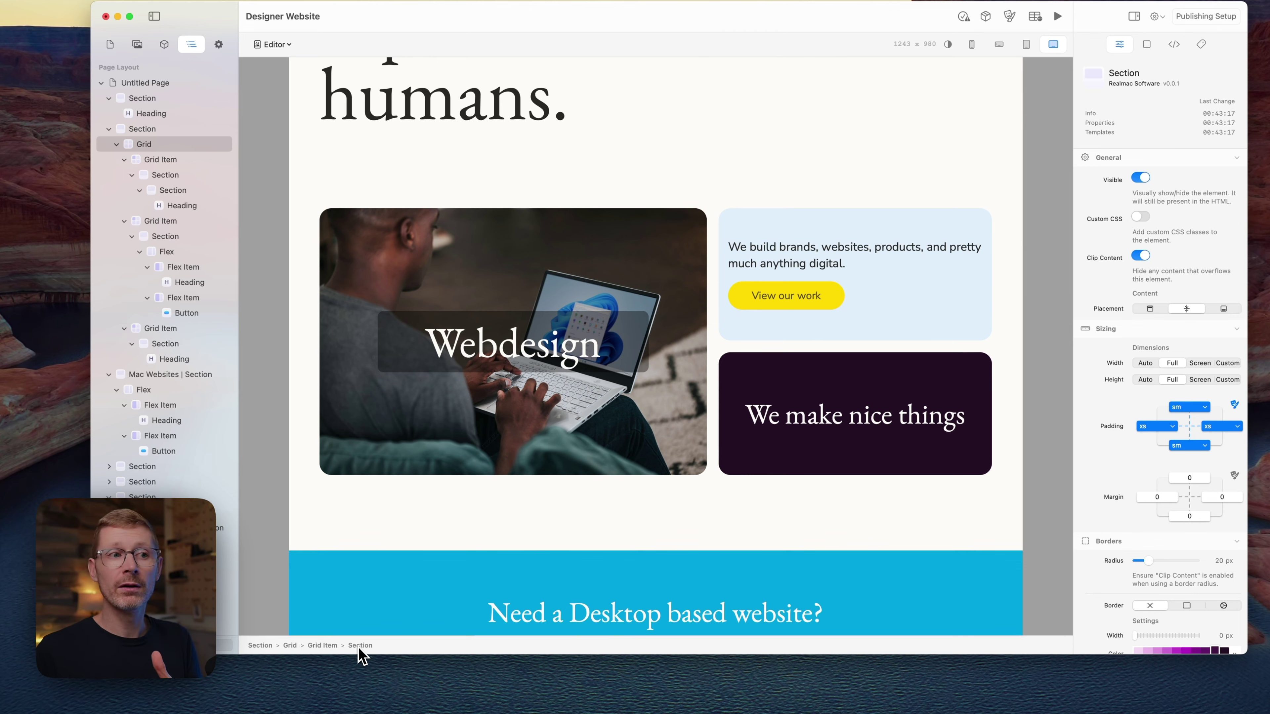
left_click(291, 646)
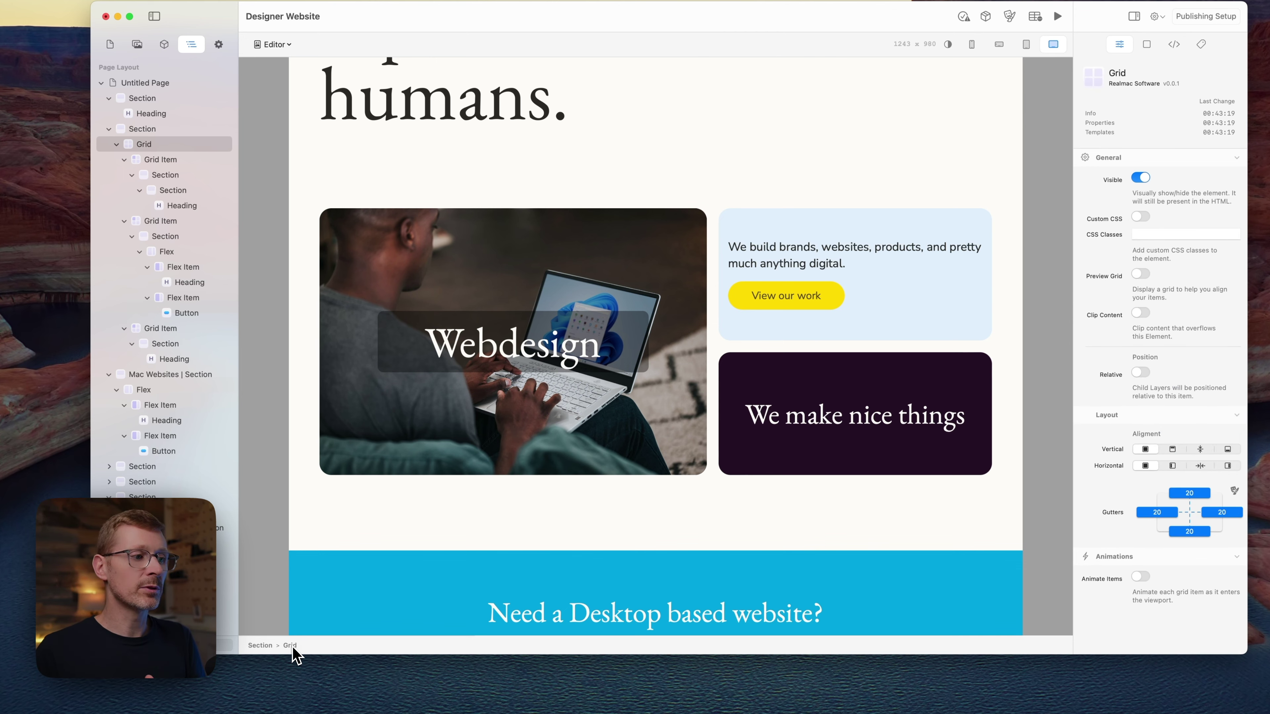
left_click(841, 296)
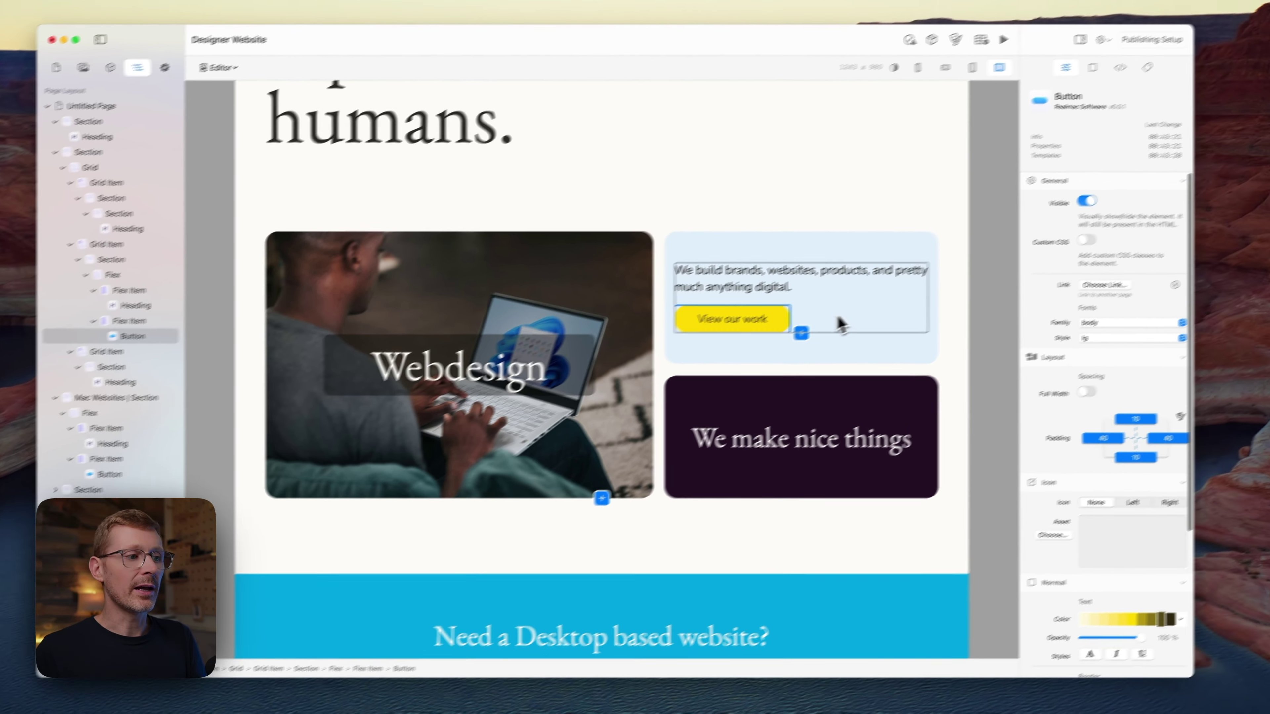
left_click(839, 318)
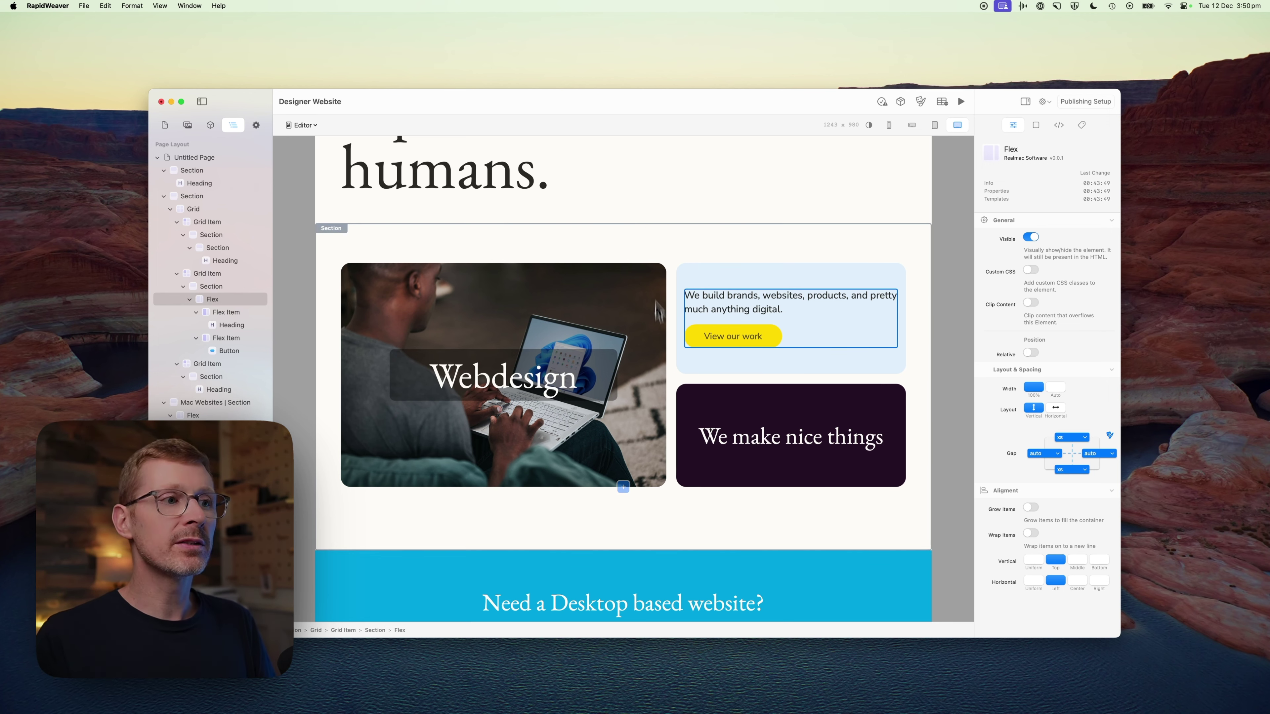
Search the page layout tree for "button" and clear the search
scroll(667, 277, "up", 3)
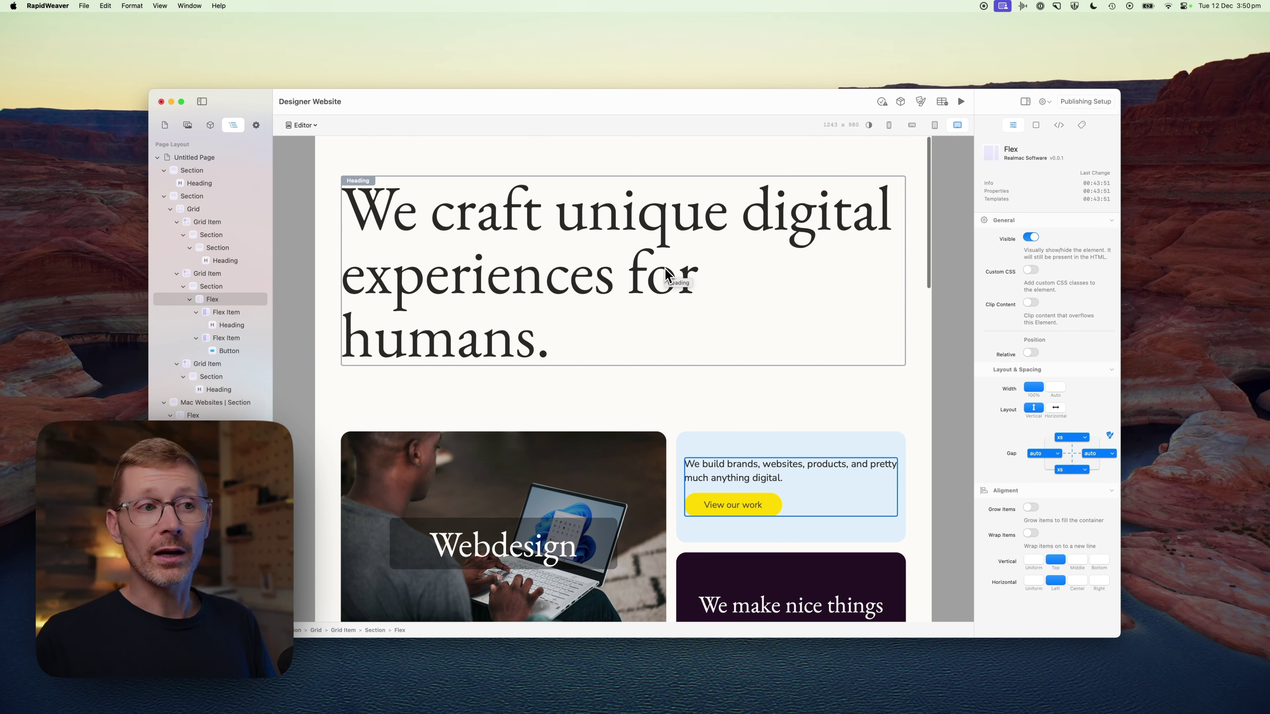
scroll(685, 318, "down", 3)
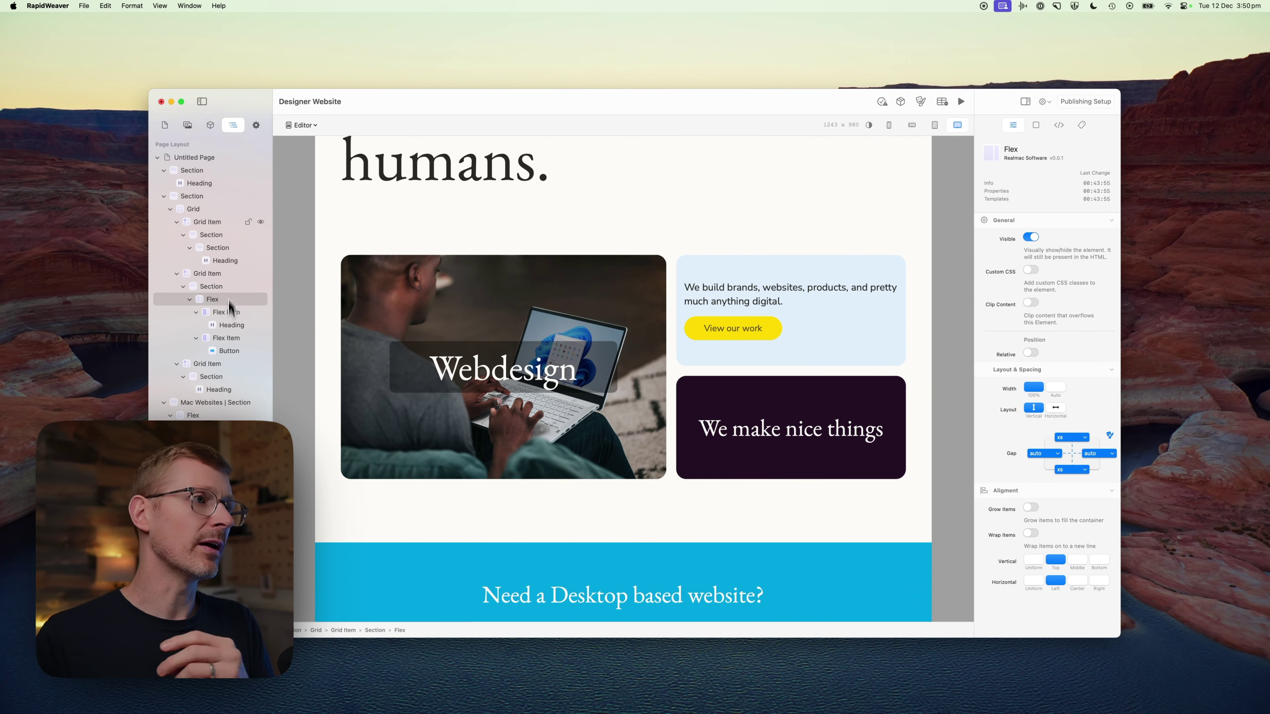
scroll(220, 300, "down", 1)
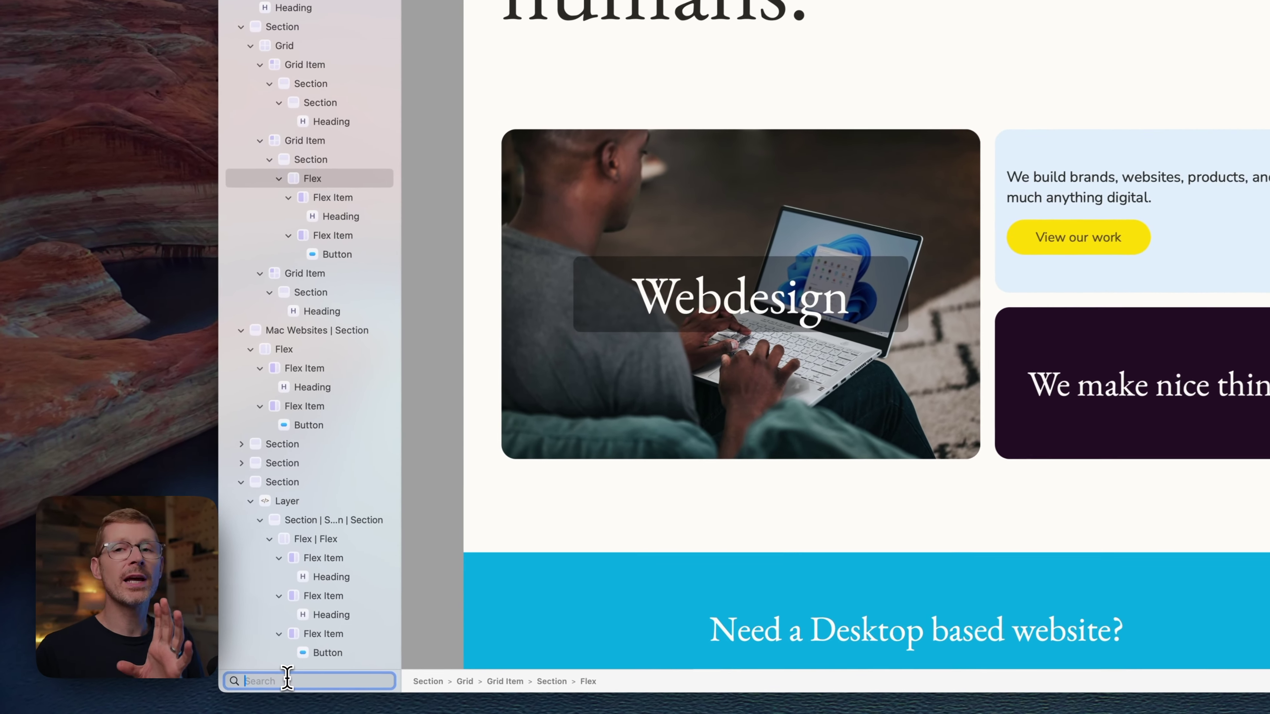
left_click(196, 628)
type("button")
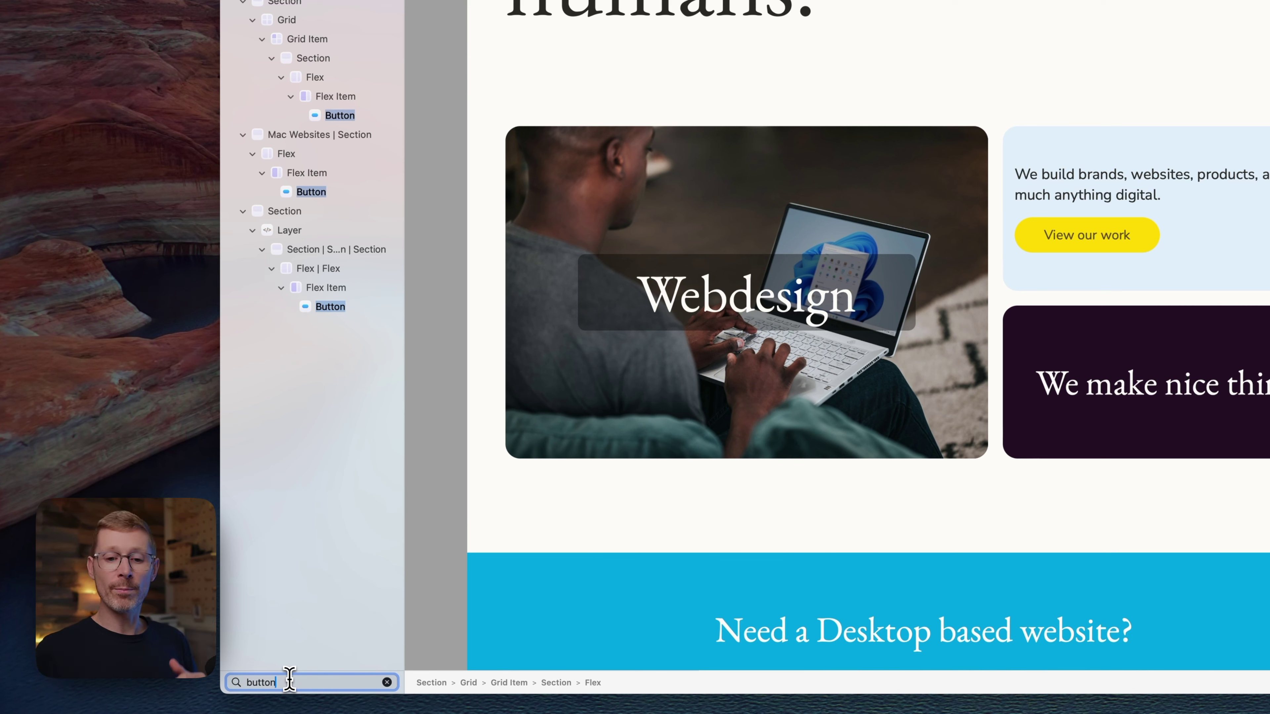
key("BackSpace")
key("BackSpace")
key("BackSpace")
key("BackSpace")
key("BackSpace")
key("BackSpace")
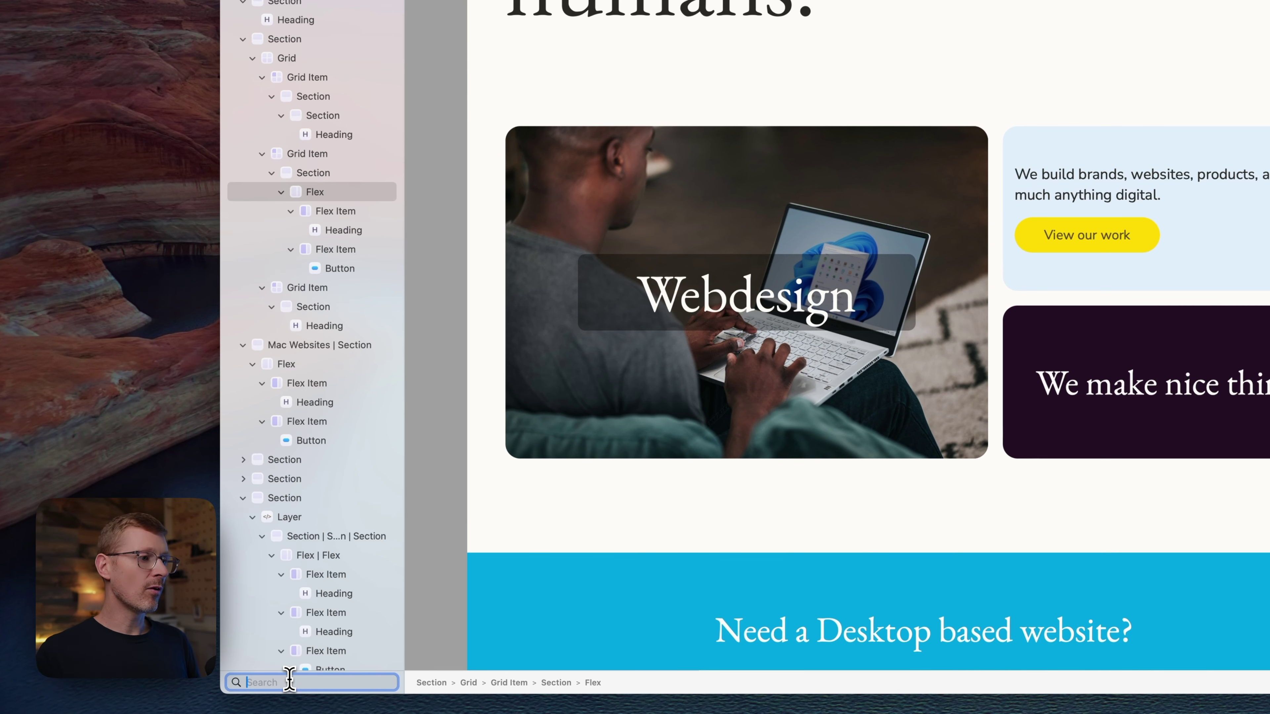
Search the page layout tree for "flex" and clear the search
type("flex")
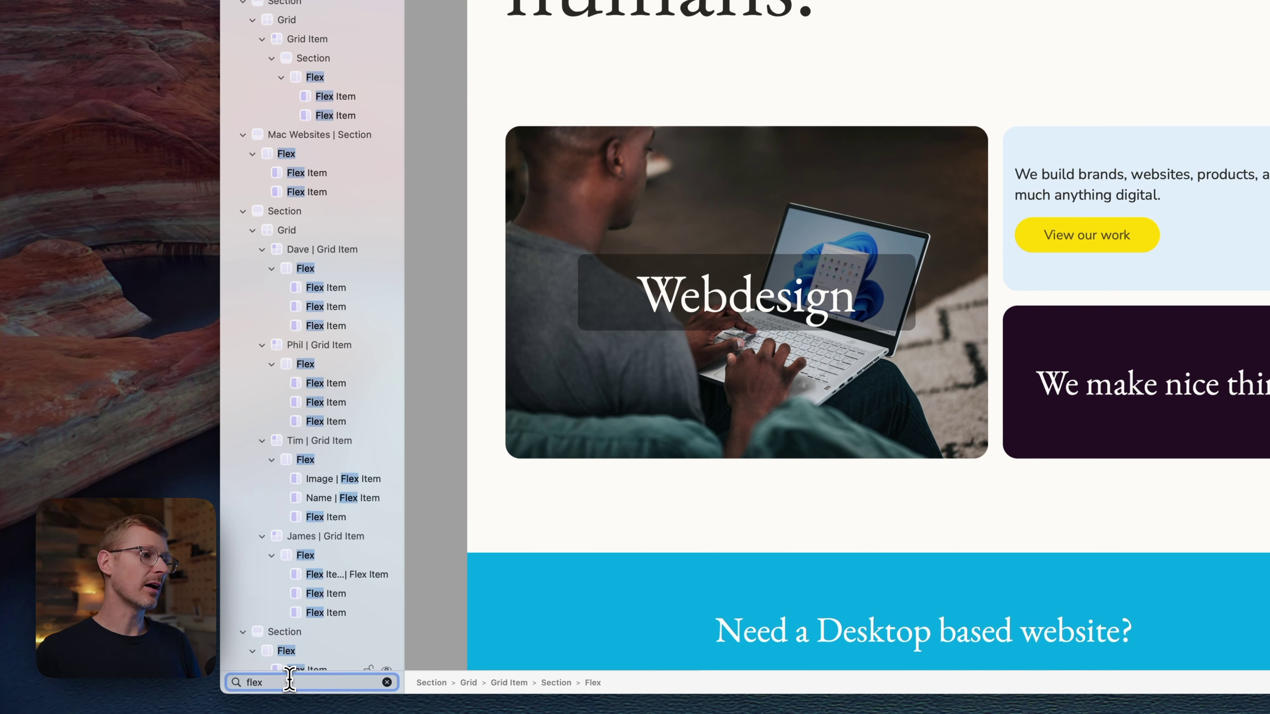
key("BackSpace")
key("BackSpace")
key("BackSpace")
key("BackSpace")
Search the page layout tree for "grid" and restore the full element tree
type("grid")
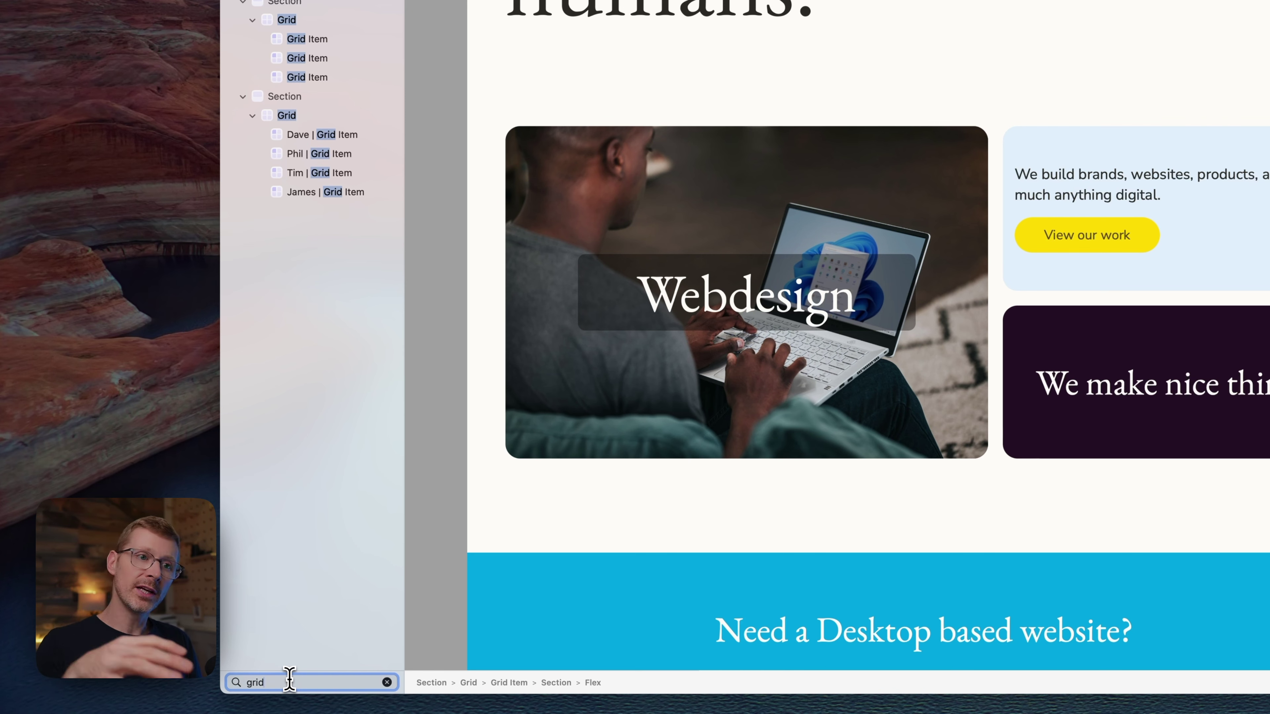
key("BackSpace")
key("BackSpace")
key("BackSpace")
key("BackSpace")
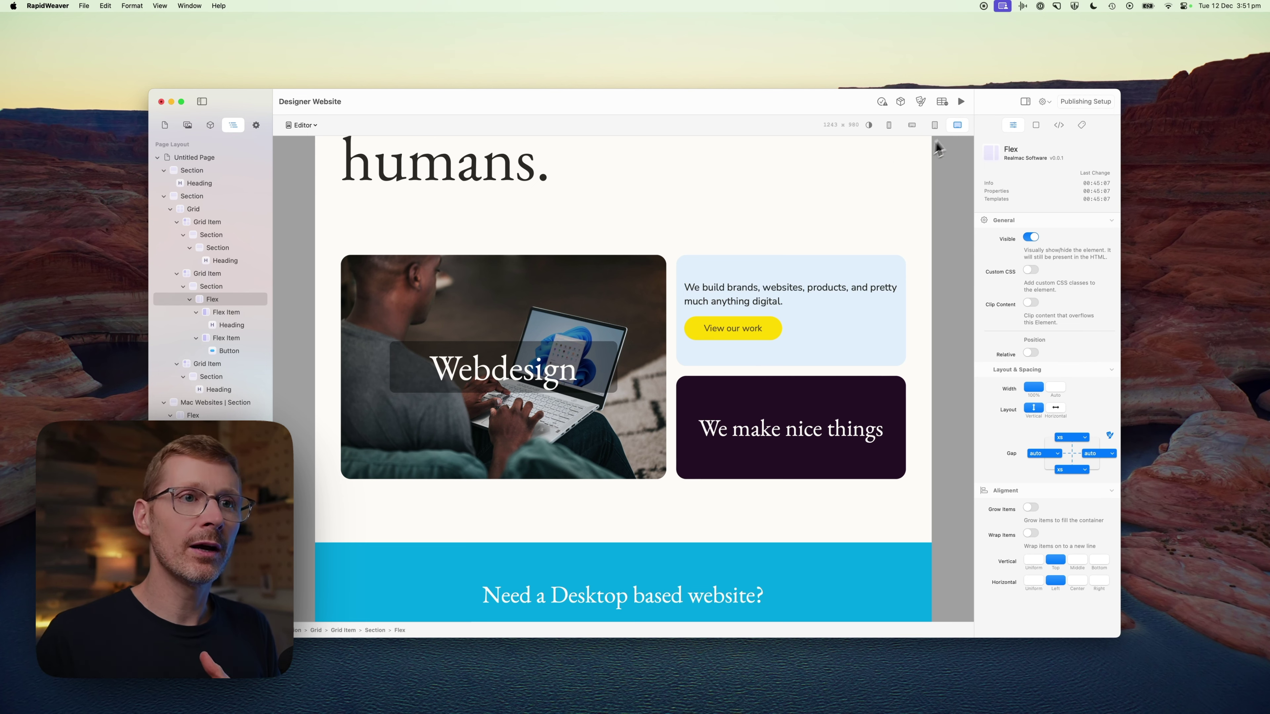
Preview the page at the tablet breakpoint and the largest desktop breakpoint alternately, ending on desktop
left_click(935, 126)
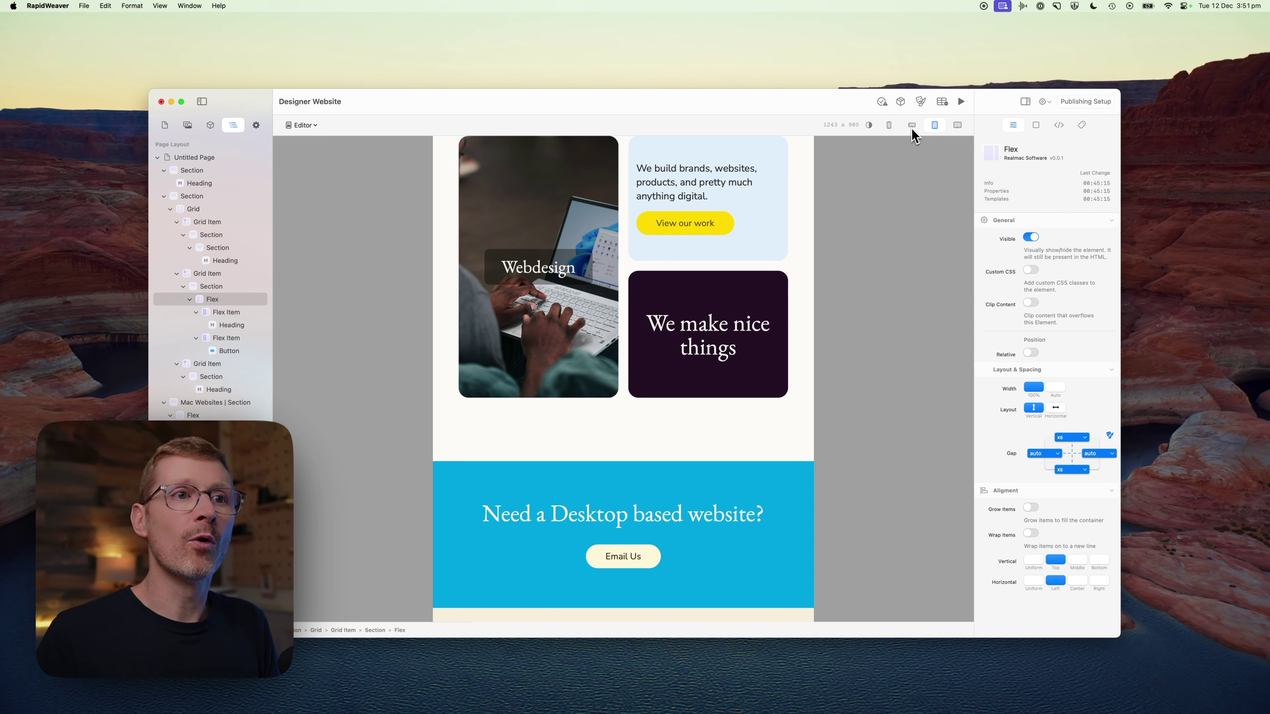
left_click(959, 125)
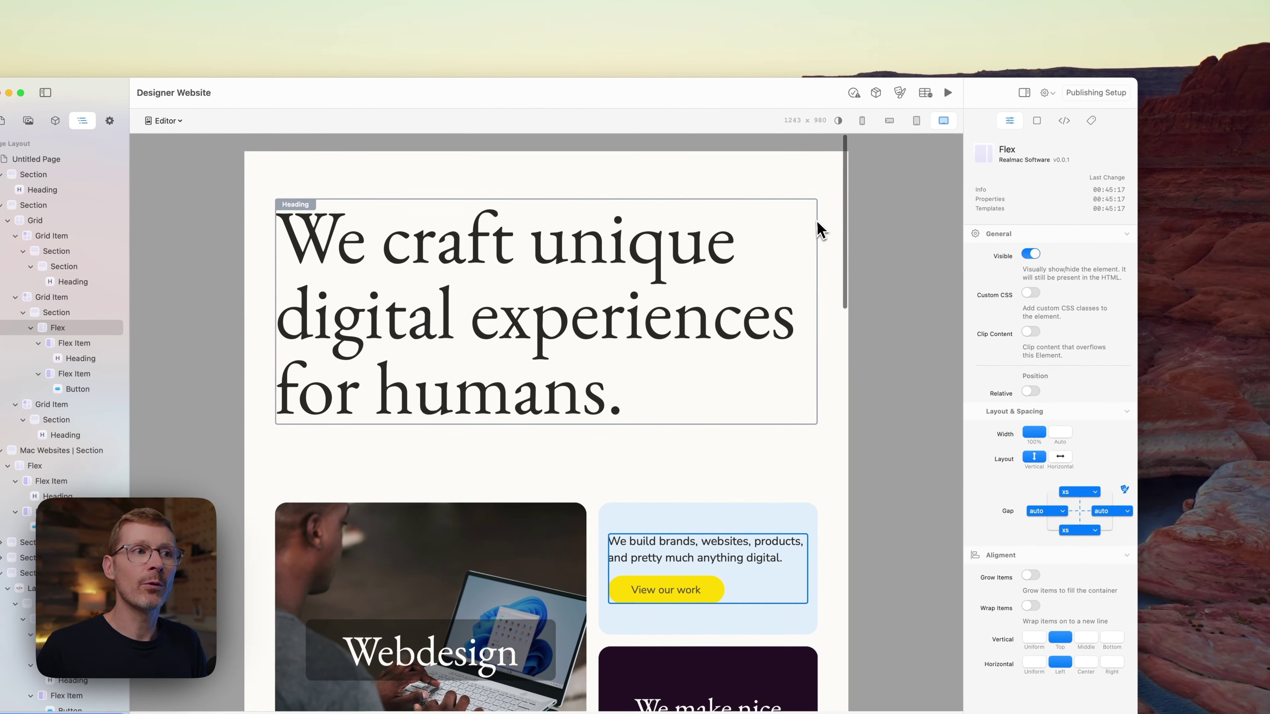
left_click(917, 122)
left_click(944, 122)
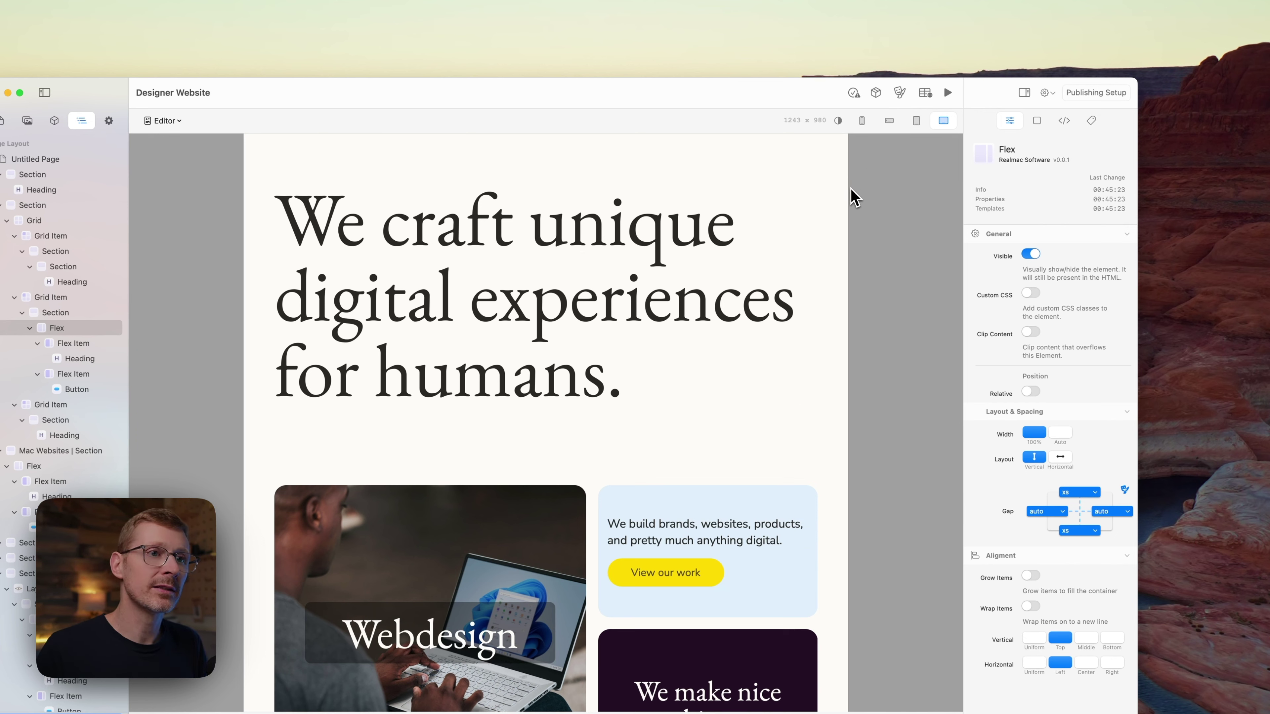
Widen the page preview to about 1091 px by its edge and select the "We craft unique digital experiences for humans." heading
left_click(846, 200)
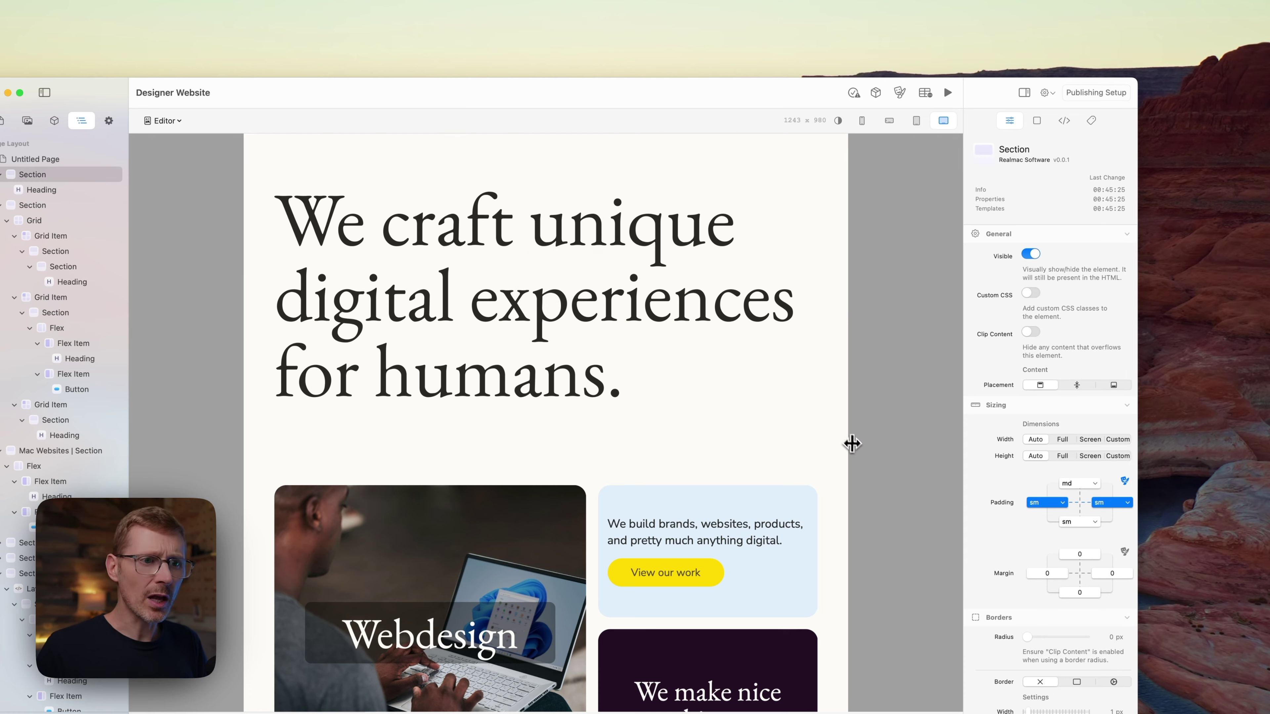
mouse_move(851, 445)
left_mouse_down()
mouse_move(927, 446)
mouse_move(698, 453)
mouse_move(902, 445)
mouse_move(620, 441)
mouse_move(891, 441)
mouse_move(709, 440)
mouse_move(865, 440)
left_mouse_up()
left_click(581, 241)
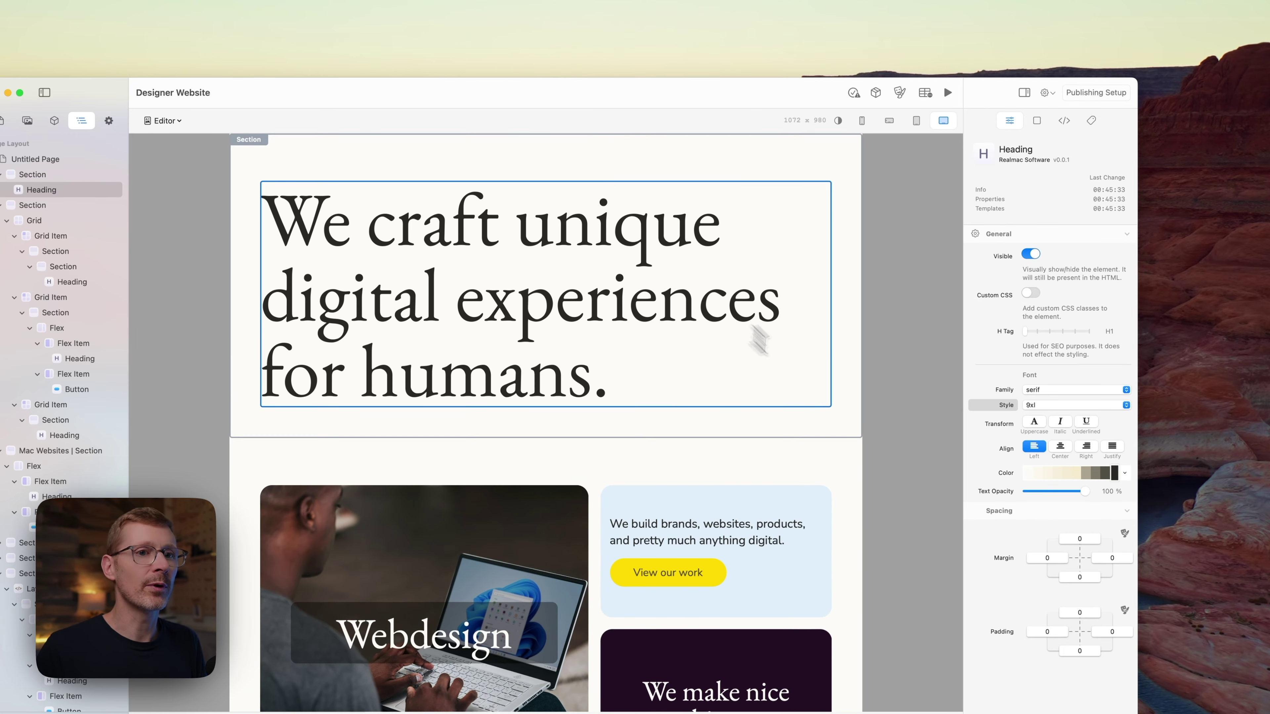
left_click_drag(863, 440, 871, 394)
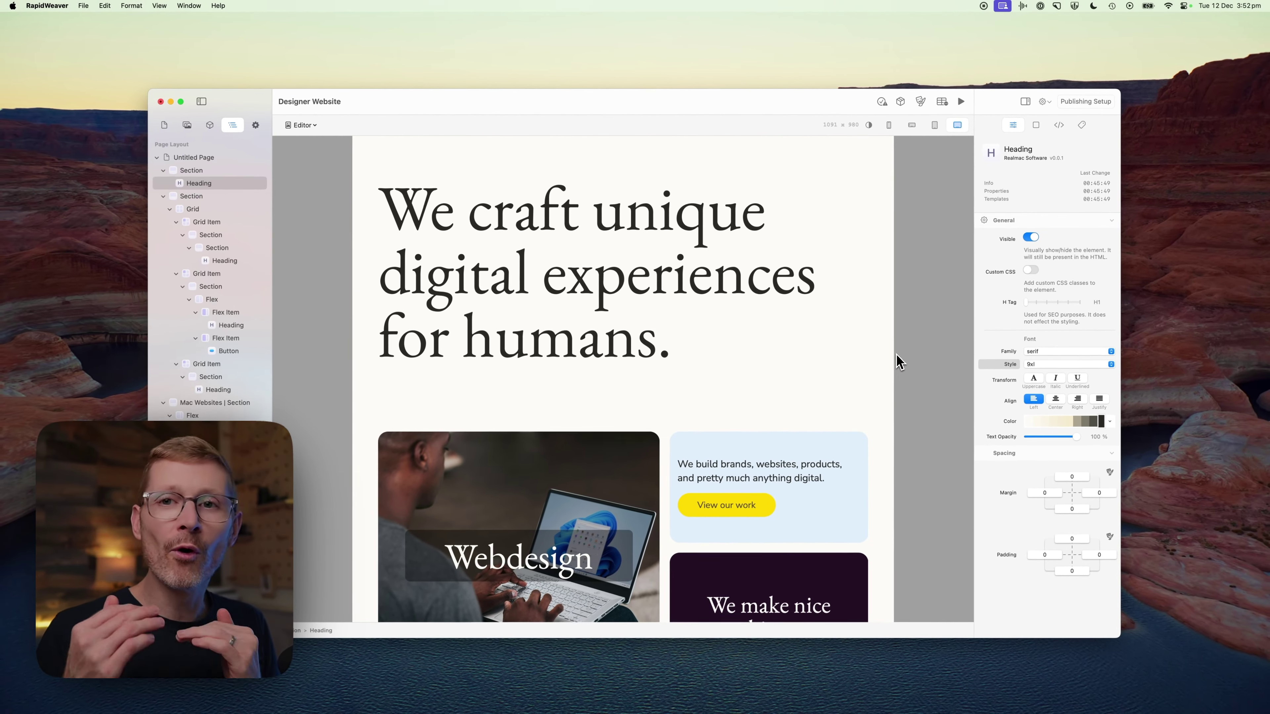